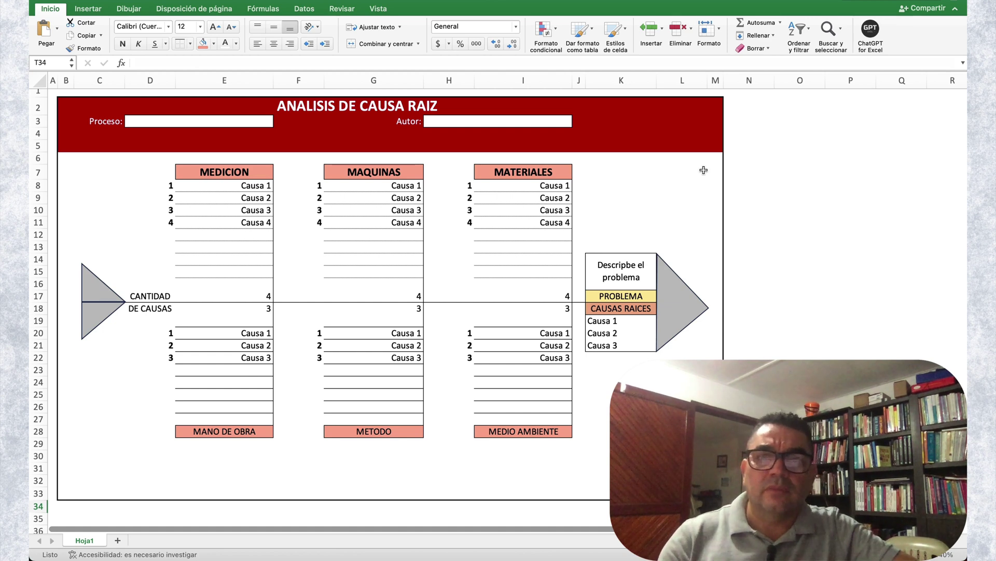
Step: Review the cause-count formula in I17 and the numbered causes under MATERIALES in the finished template
left_click(552, 296)
left_click(553, 197)
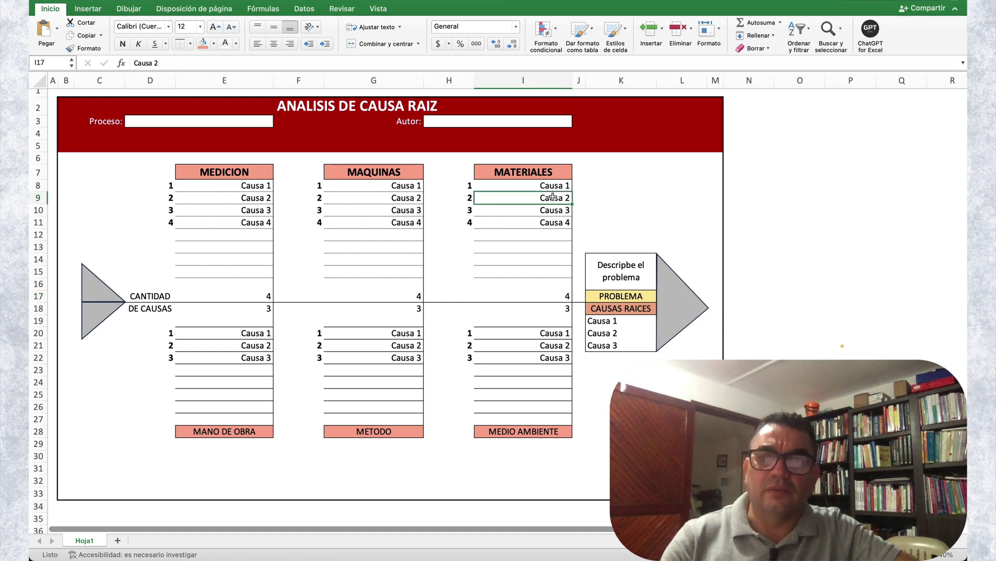
left_click_drag(462, 185, 465, 222)
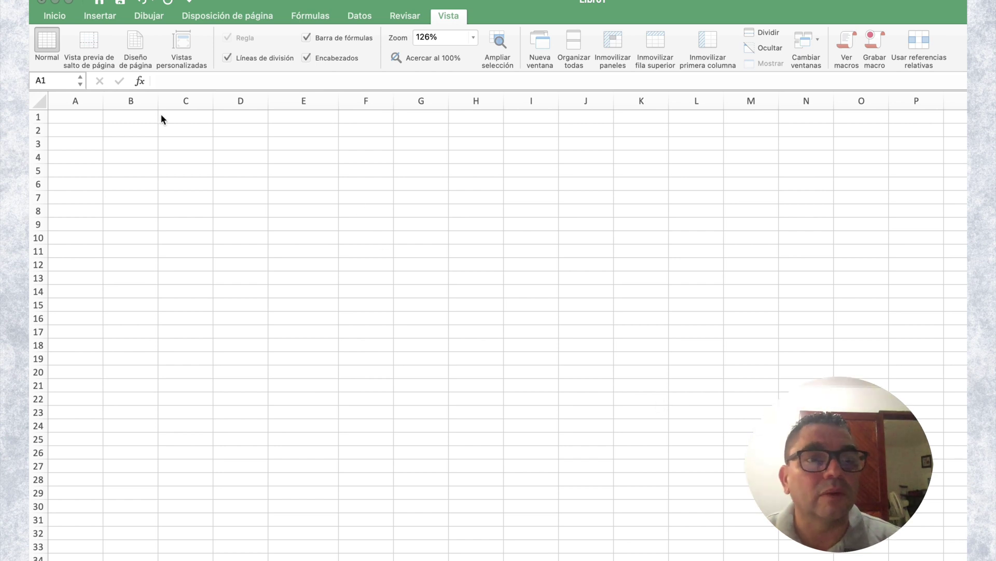
Step: Narrow column A to a thin margin and adjust row 1's height, ending at 8 pixels
left_click(103, 106)
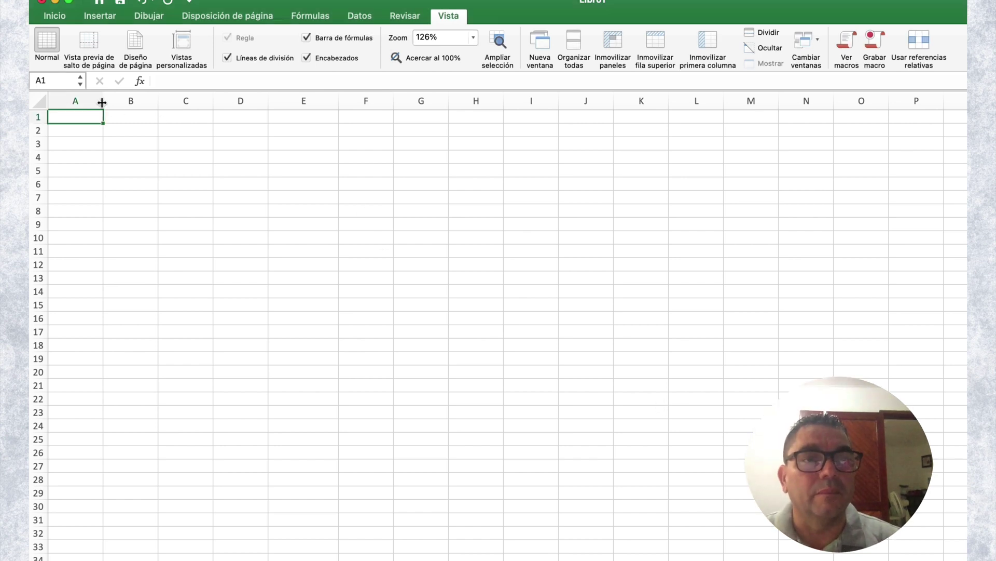
left_click_drag(103, 106, 59, 107)
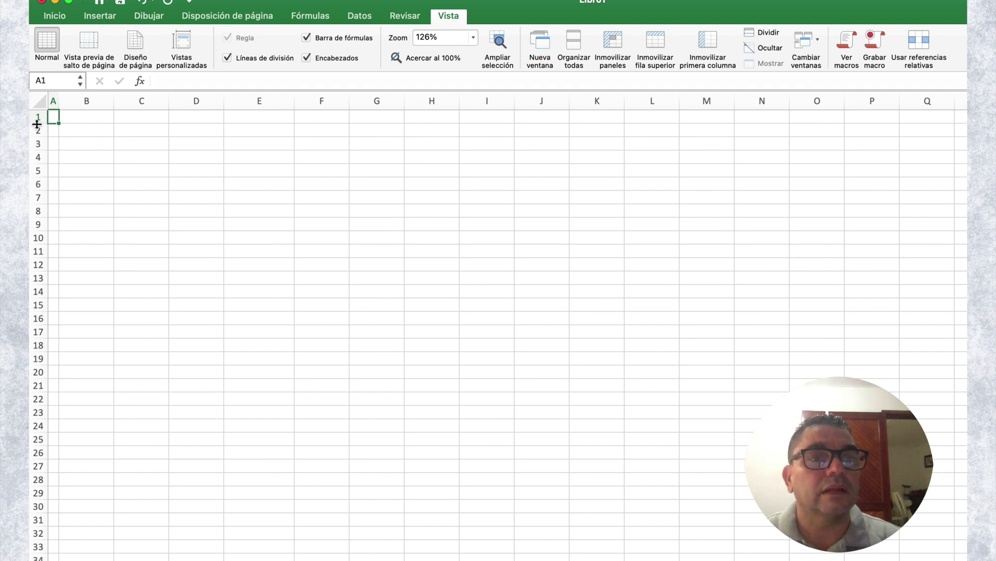
left_click_drag(37, 124, 47, 123)
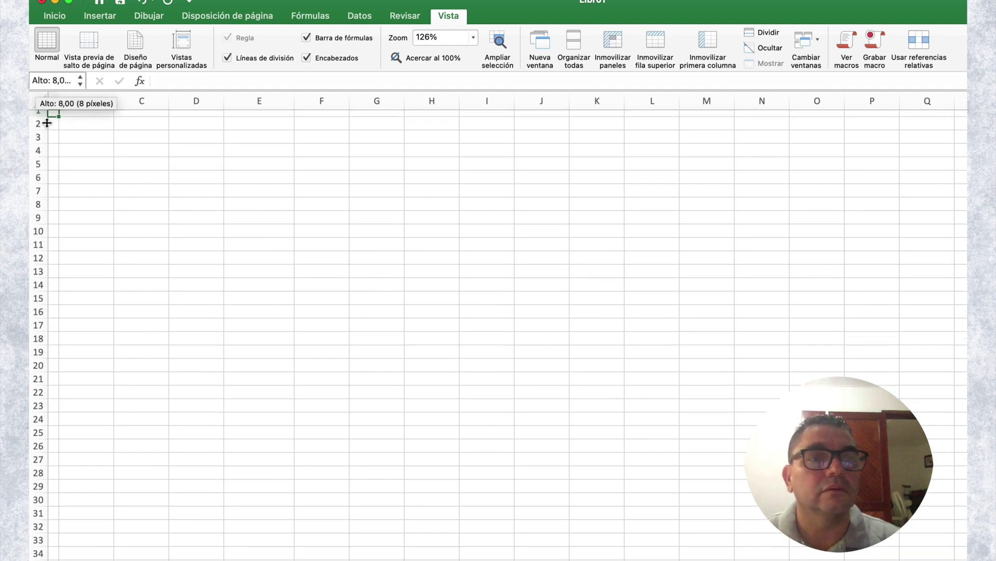
left_click(141, 164)
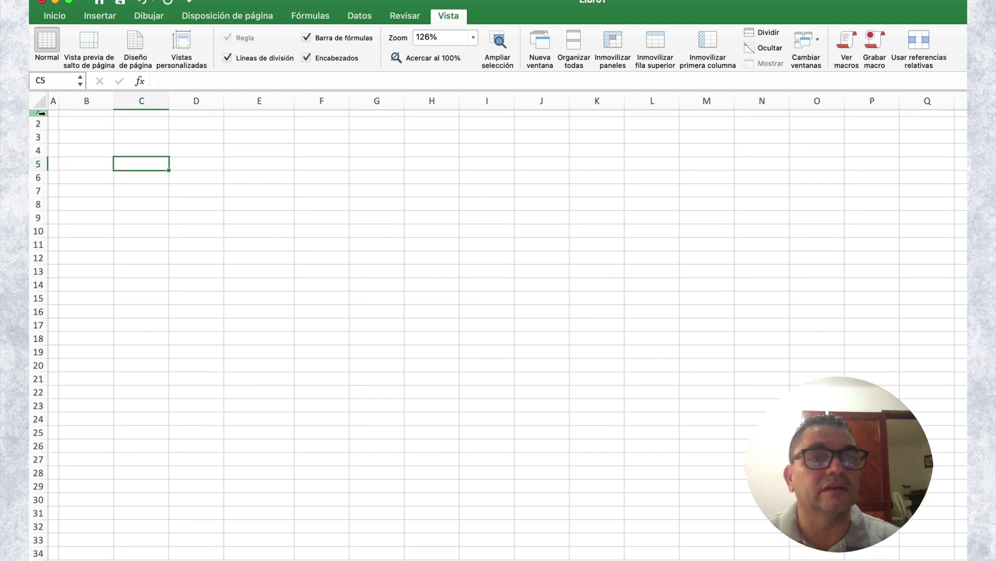
mouse_move(41, 113)
left_mouse_down()
mouse_move(94, 163)
mouse_move(594, 171)
left_mouse_up()
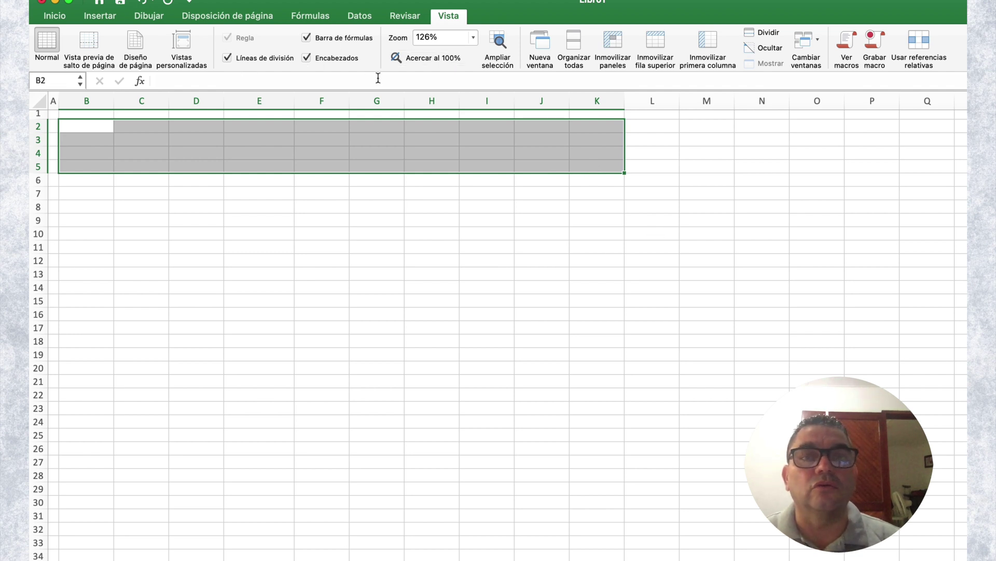
Step: Give B2:K5 dark red font colour and dark red fill
left_click(105, 19)
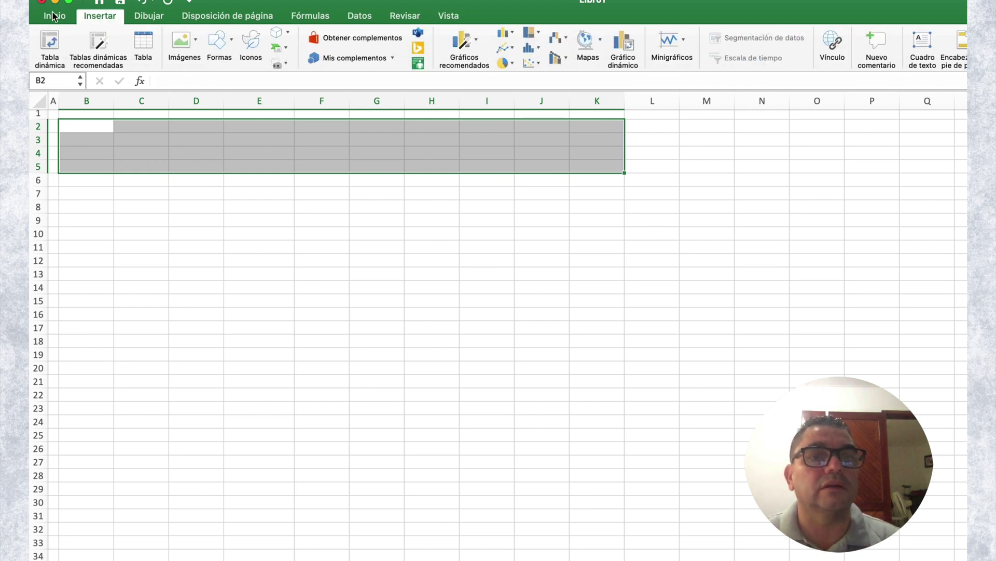
left_click(54, 16)
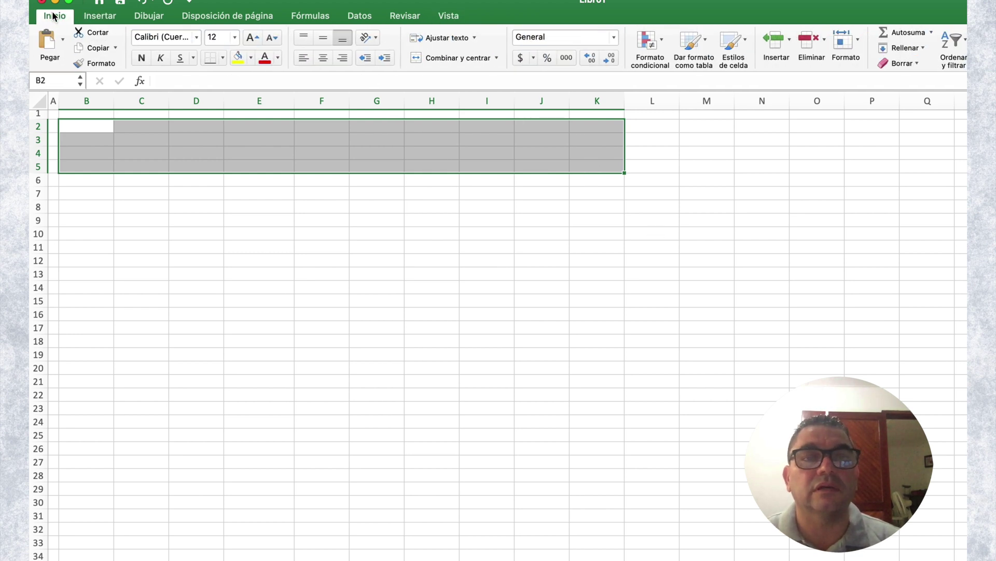
left_click(278, 58)
left_click(266, 209)
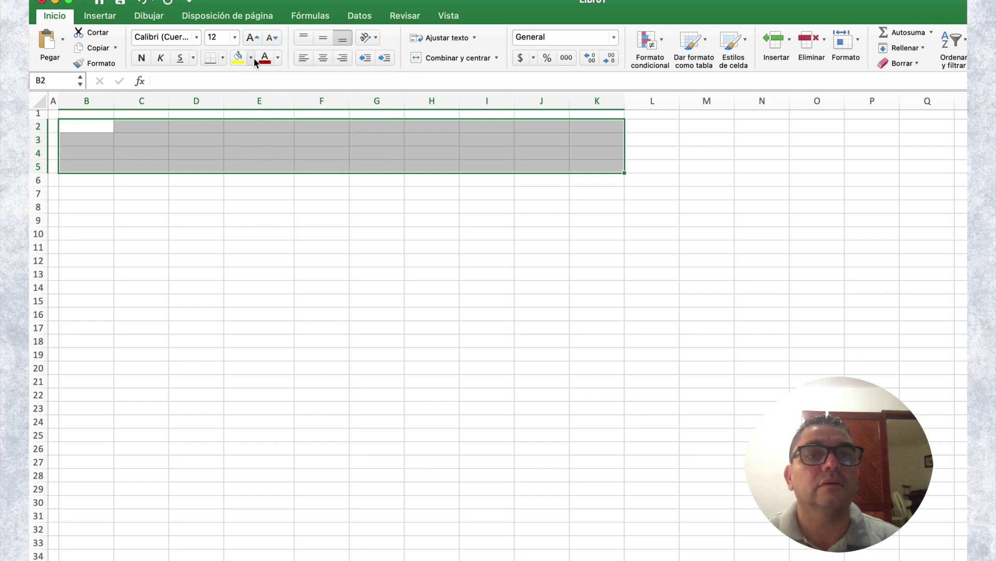
left_click(252, 58)
left_click(241, 210)
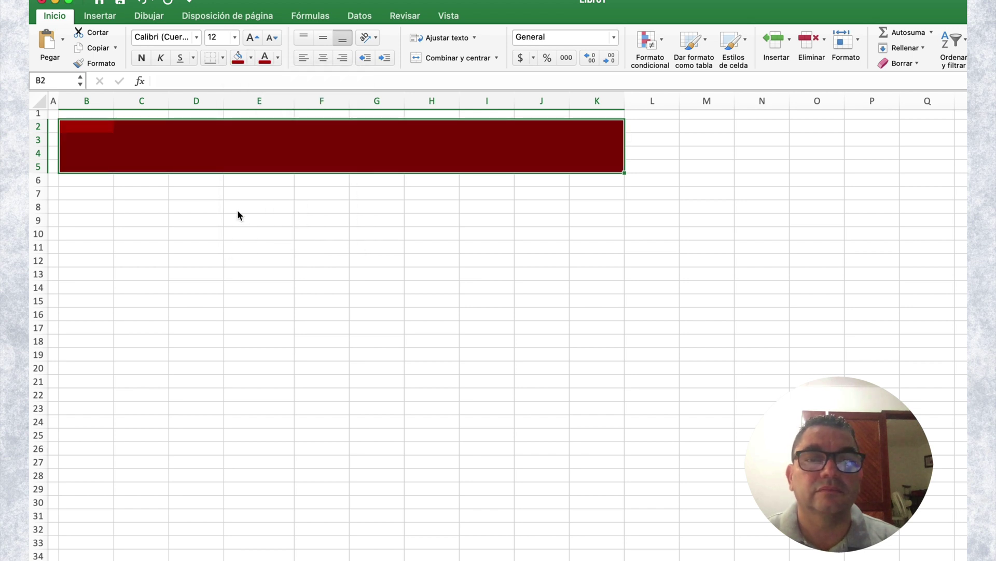
left_click_drag(259, 193, 297, 208)
left_click(321, 206)
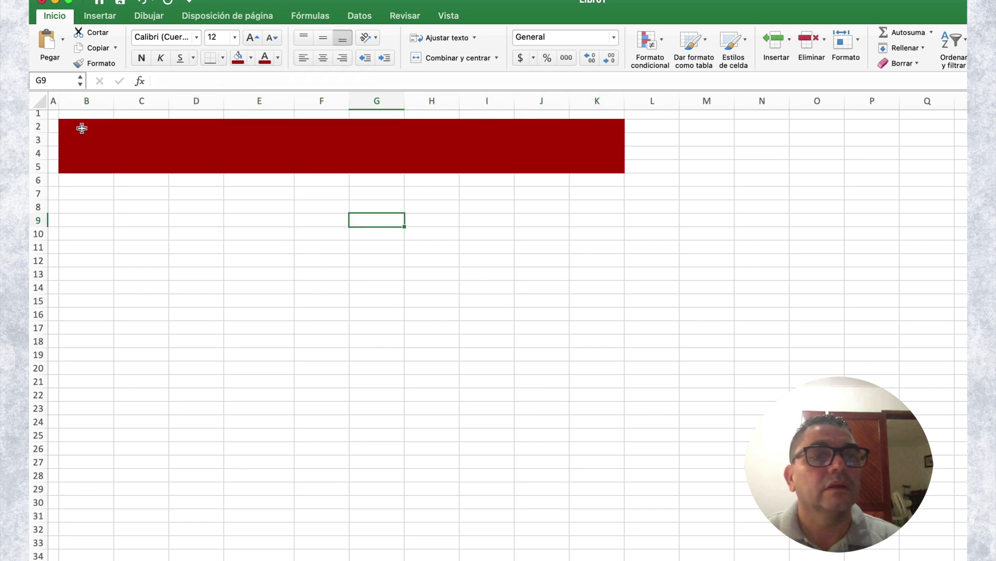
Step: Merge and centre B2:K2 and make row 2 taller for the title
left_click_drag(81, 127, 602, 128)
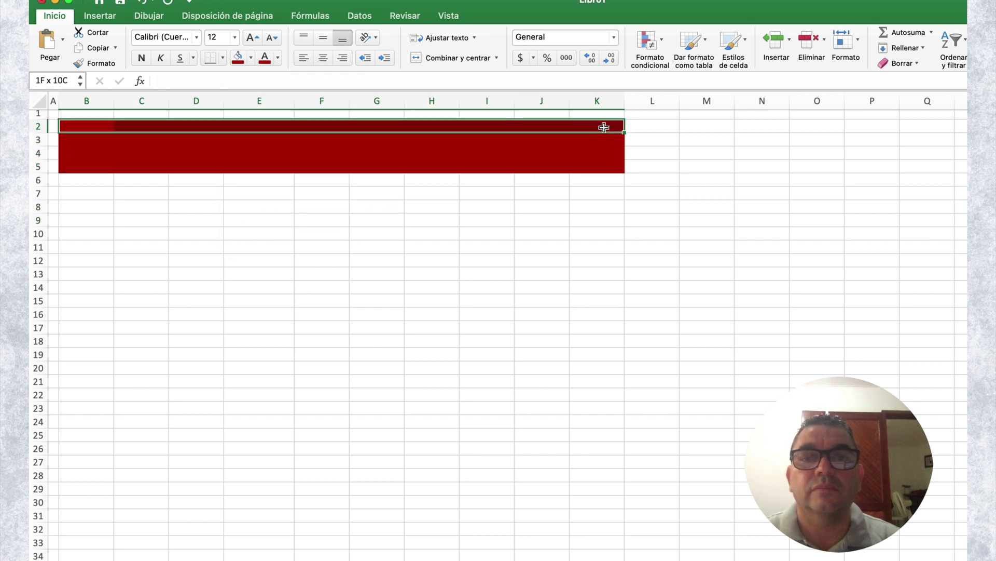
left_click(456, 58)
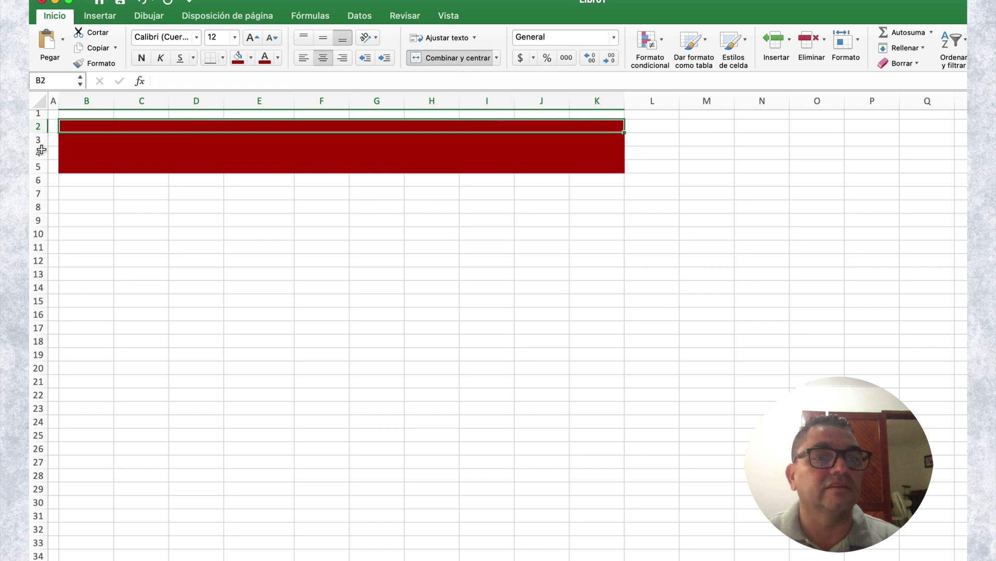
left_click_drag(37, 134, 36, 140)
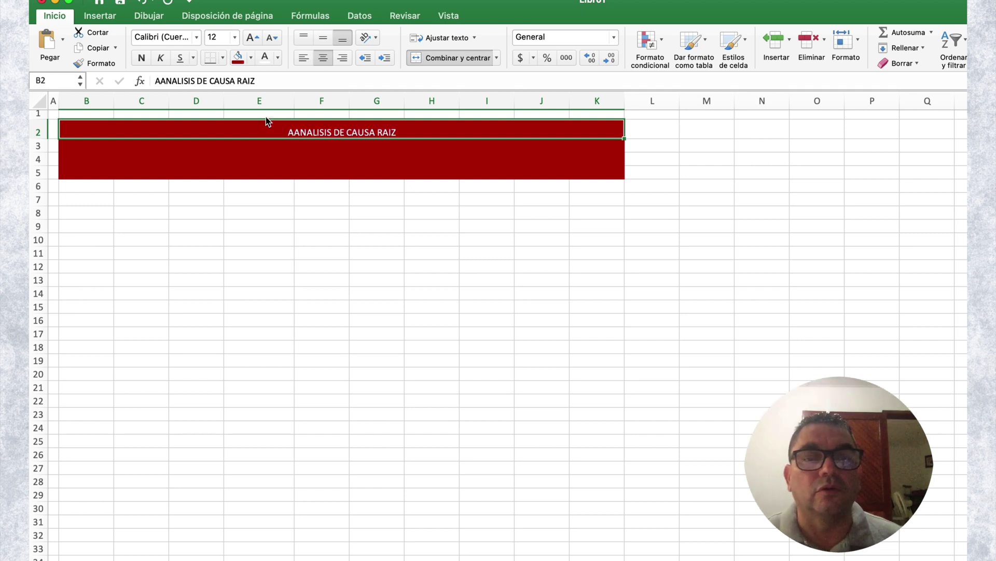
left_click(509, 223)
left_click(415, 124)
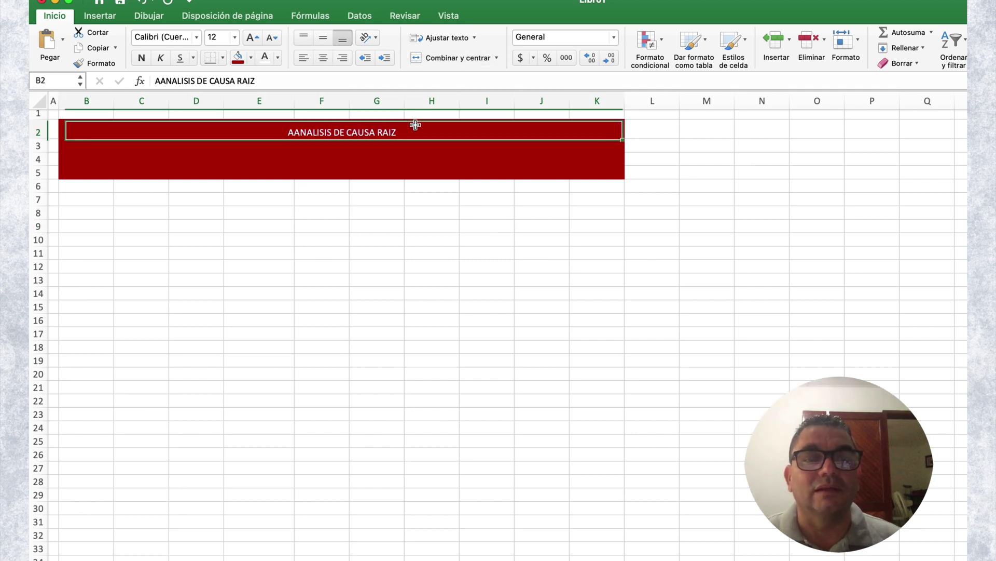
Step: Make the ANALISIS DE CAUSA RAIZ title bold at 20 point and remove a duplicate leading A
left_click(138, 56)
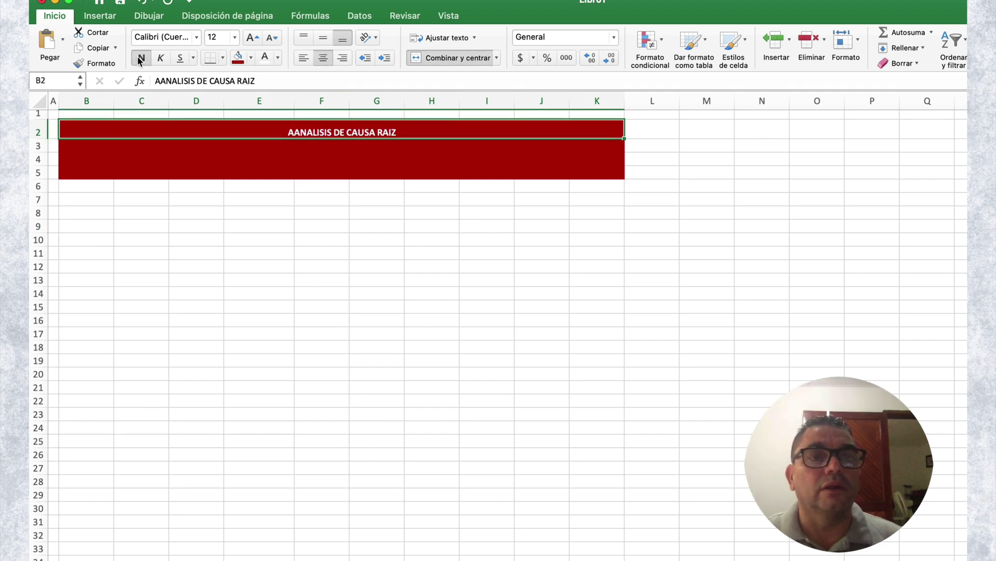
left_click(249, 38)
left_click(249, 38)
left_click(249, 37)
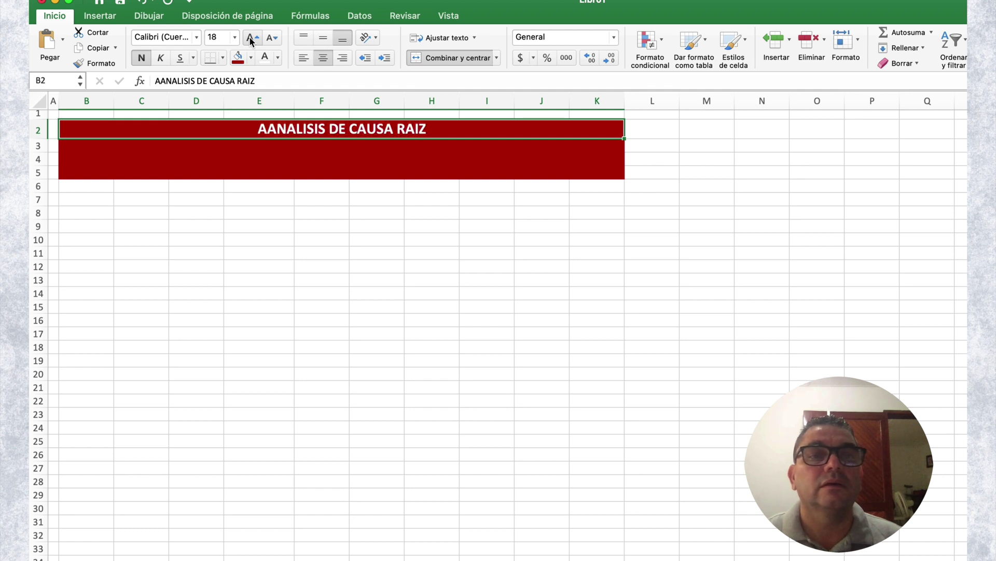
left_click(249, 37)
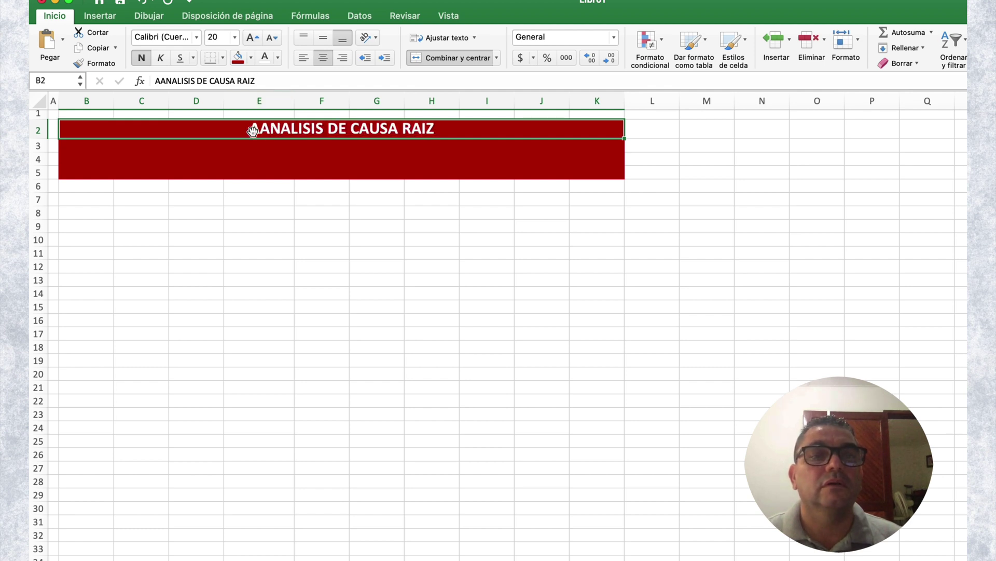
left_click(161, 81)
key("BackSpace")
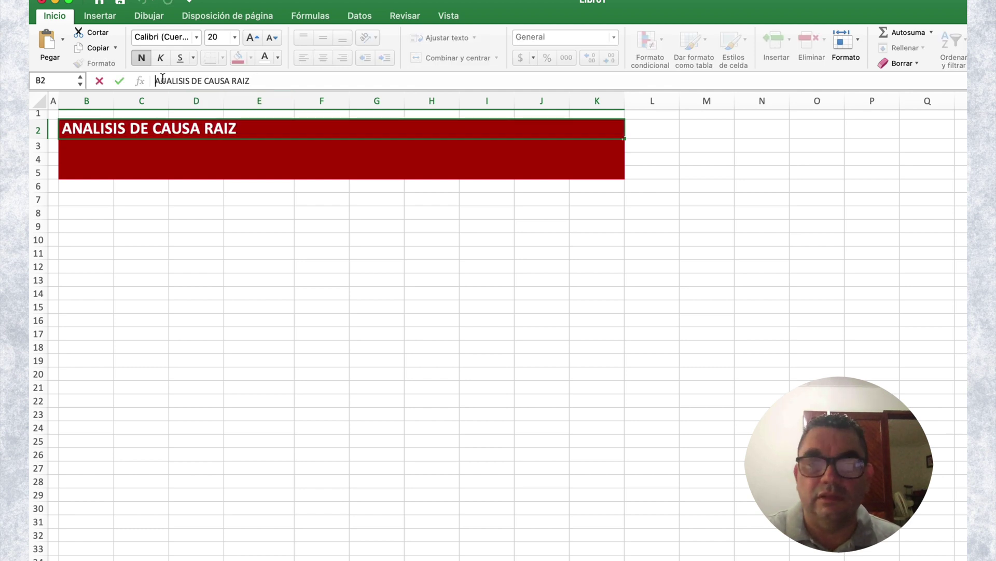
Step: Enter the label 'Proceso:' in C3 and make the B3:K5 text white
left_click(300, 196)
left_click(139, 146)
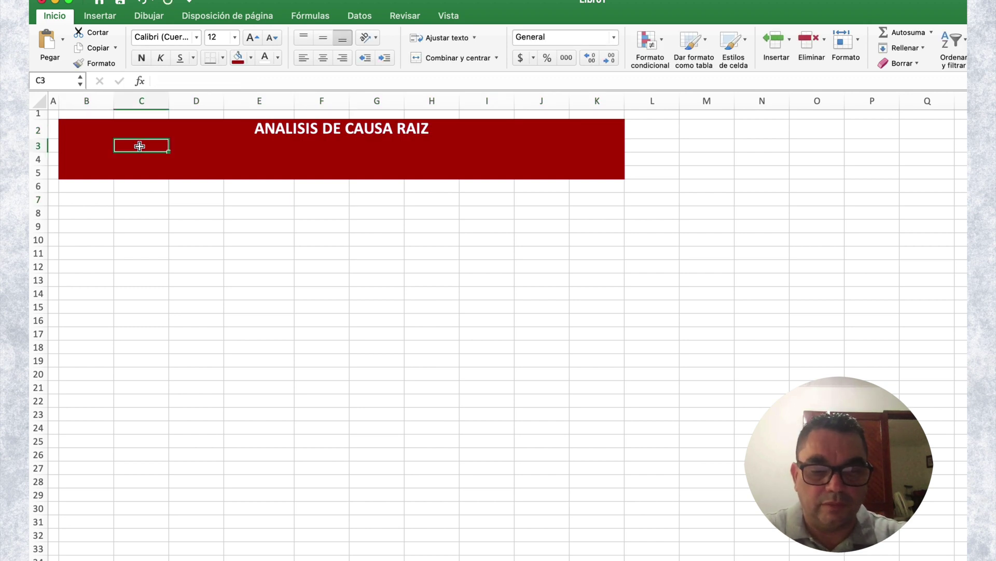
type("P")
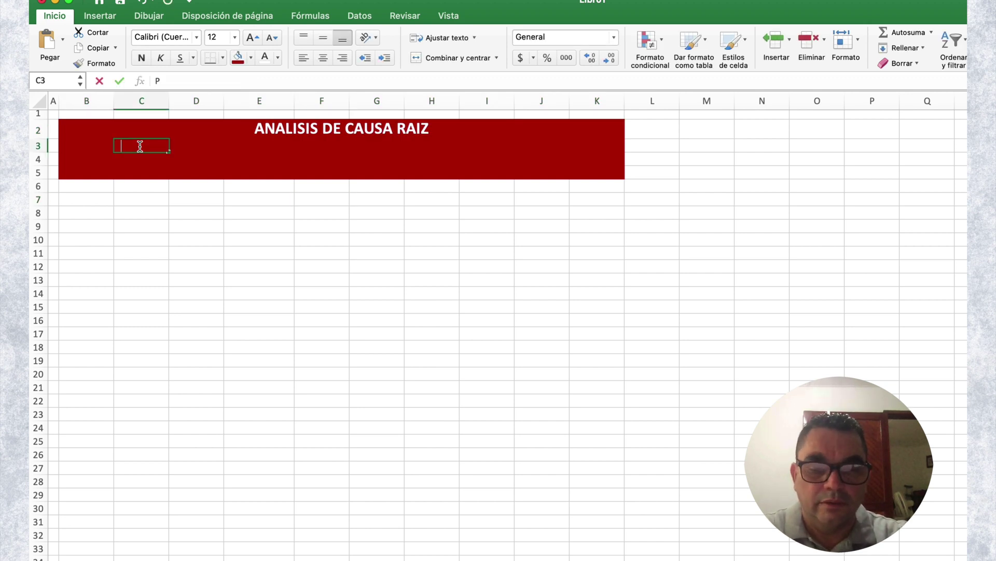
type("roceso:")
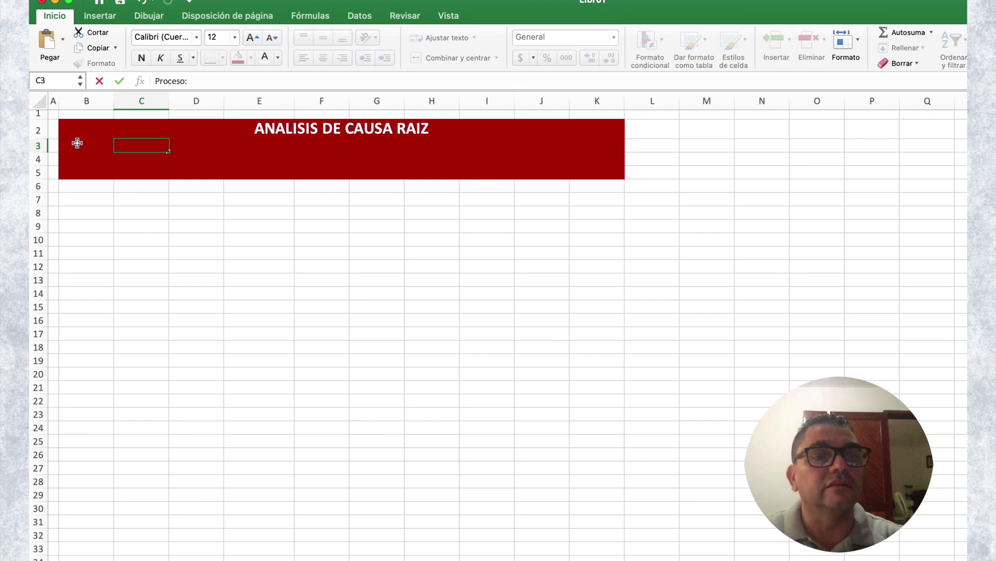
left_click_drag(76, 142, 597, 171)
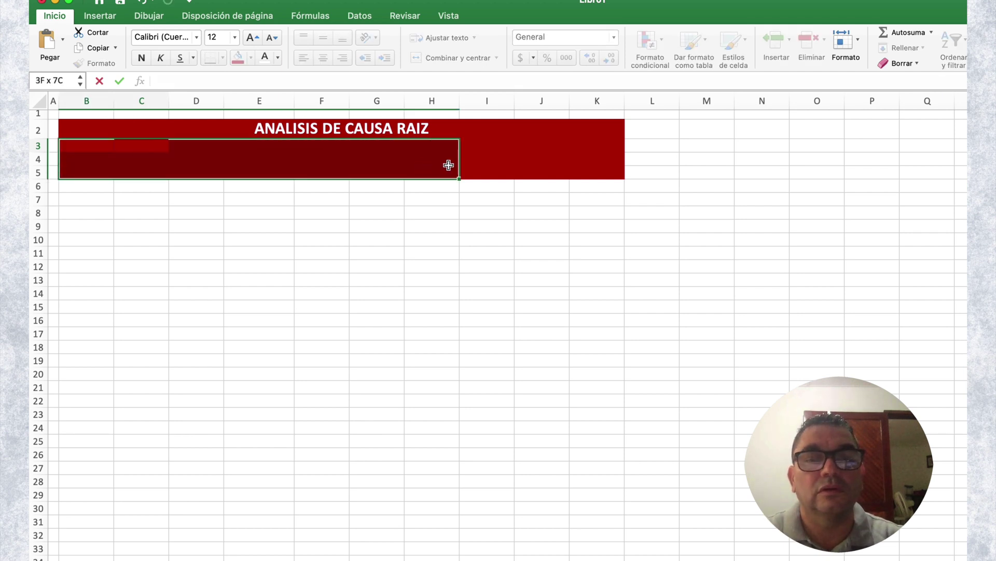
left_click(264, 60)
type("Proceso:")
Step: Merge D3:E3 into a white-filled entry box with an outer border
left_click(251, 224)
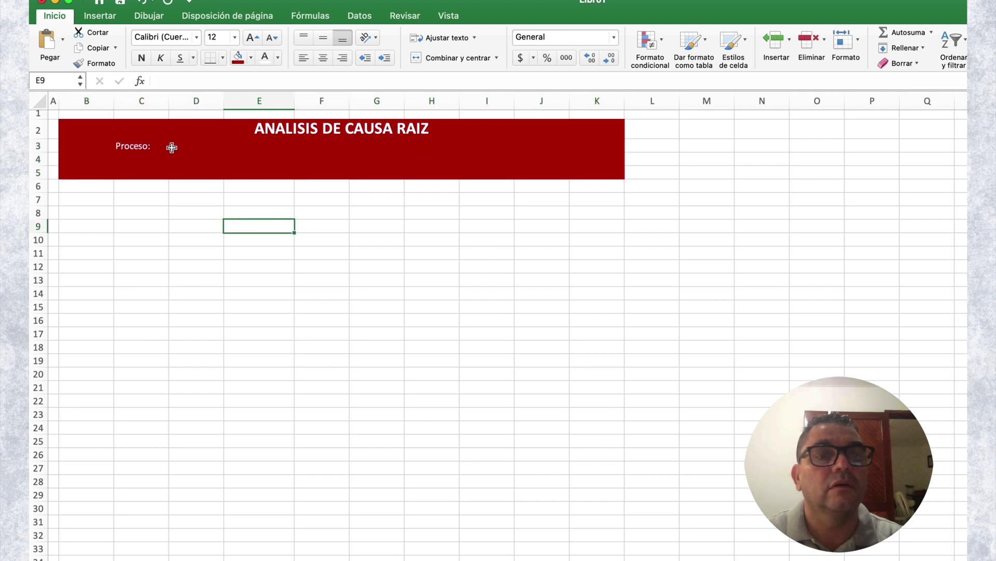
left_click(171, 146)
left_click(162, 146)
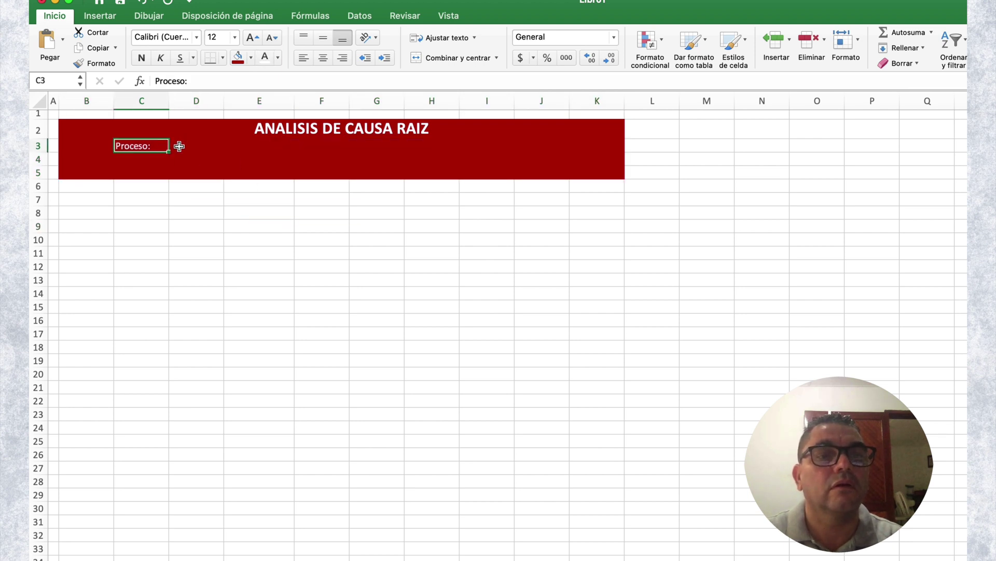
left_click_drag(179, 147, 243, 147)
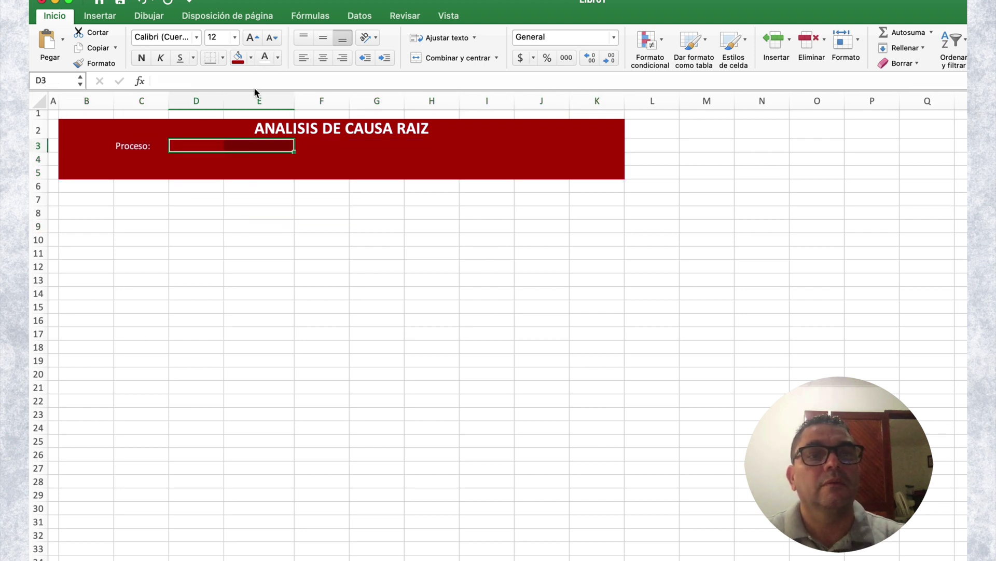
left_click(449, 58)
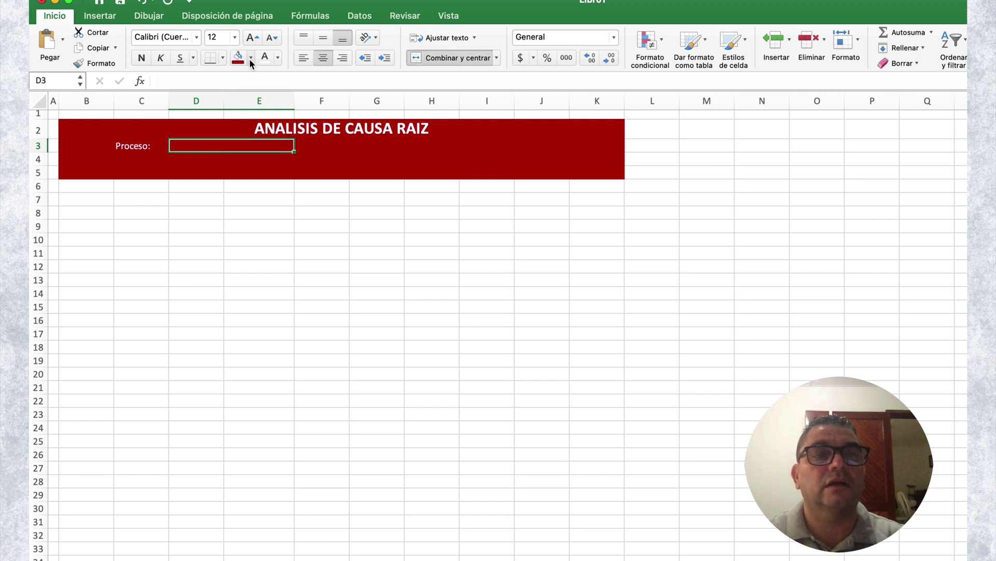
left_click(250, 59)
left_click(239, 120)
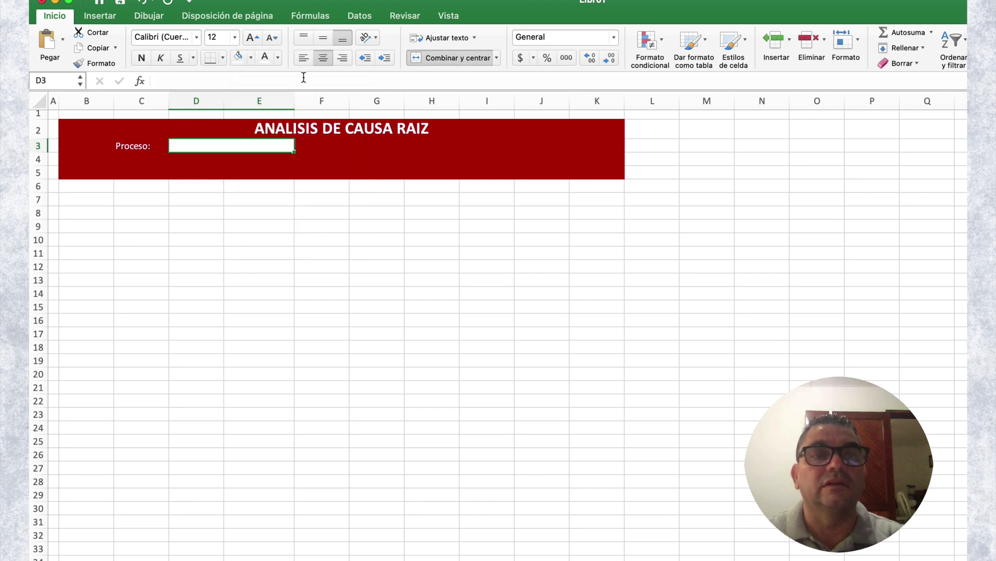
left_click(222, 56)
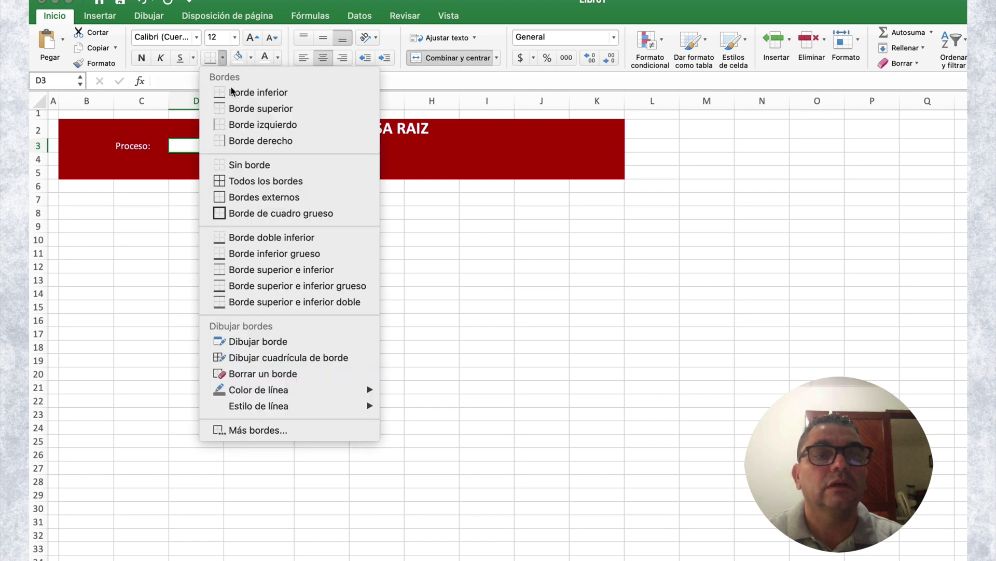
left_click(239, 198)
left_click(400, 239)
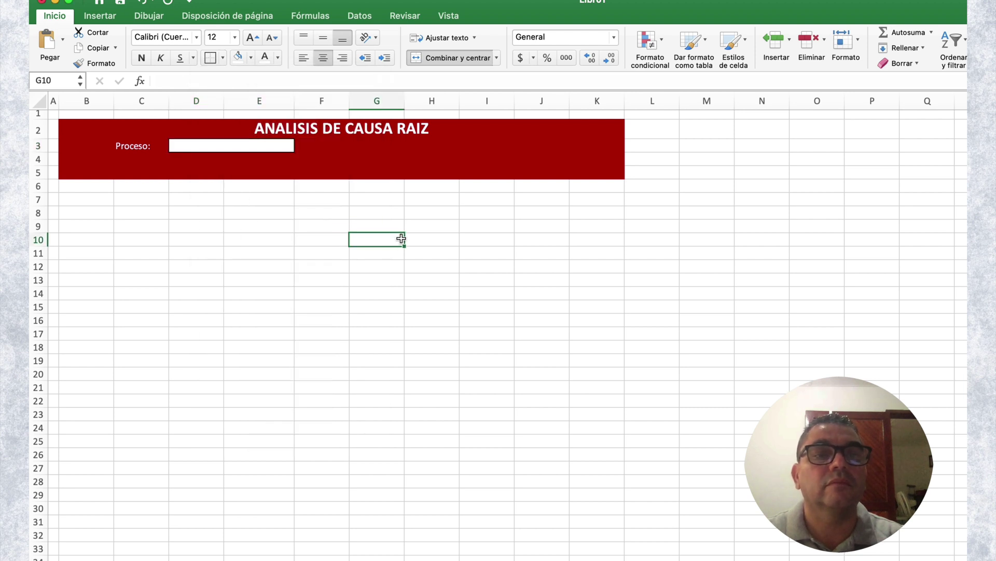
Step: Copy the Proceso: label and entry box to G3 and relabel it 'Autor:'
left_click(365, 148)
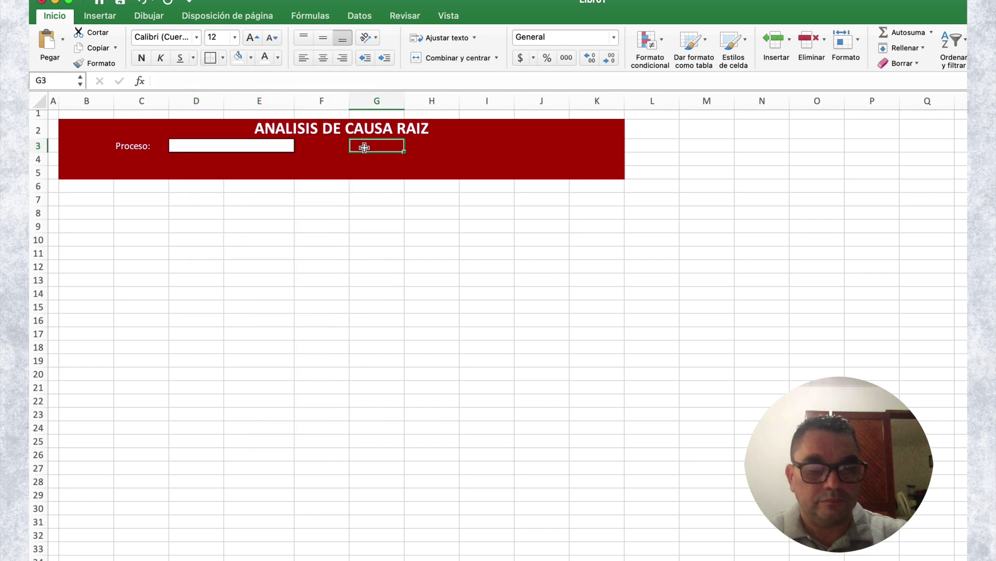
left_click_drag(140, 146, 203, 145)
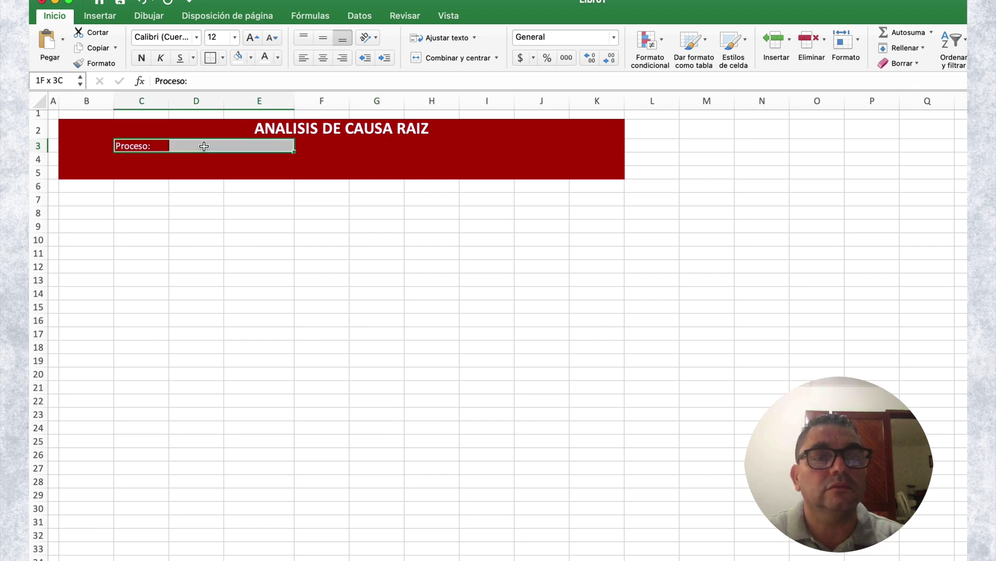
key("ctrl+c")
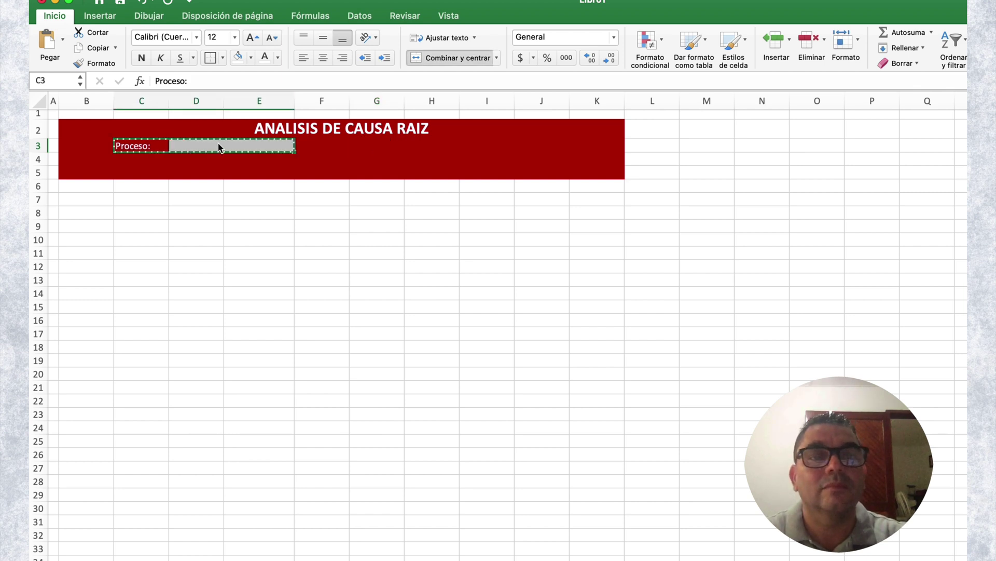
left_click(364, 148)
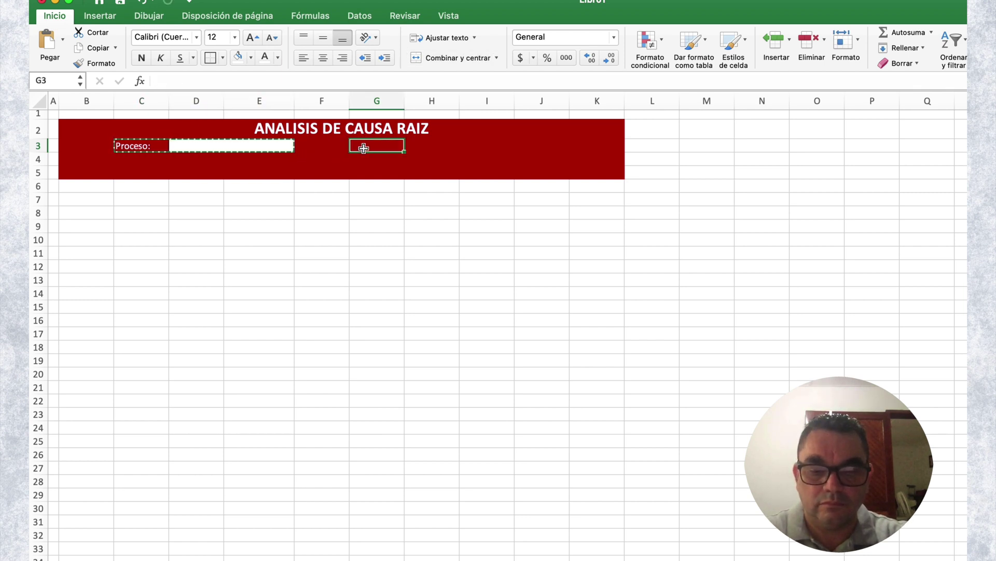
key("ctrl+v")
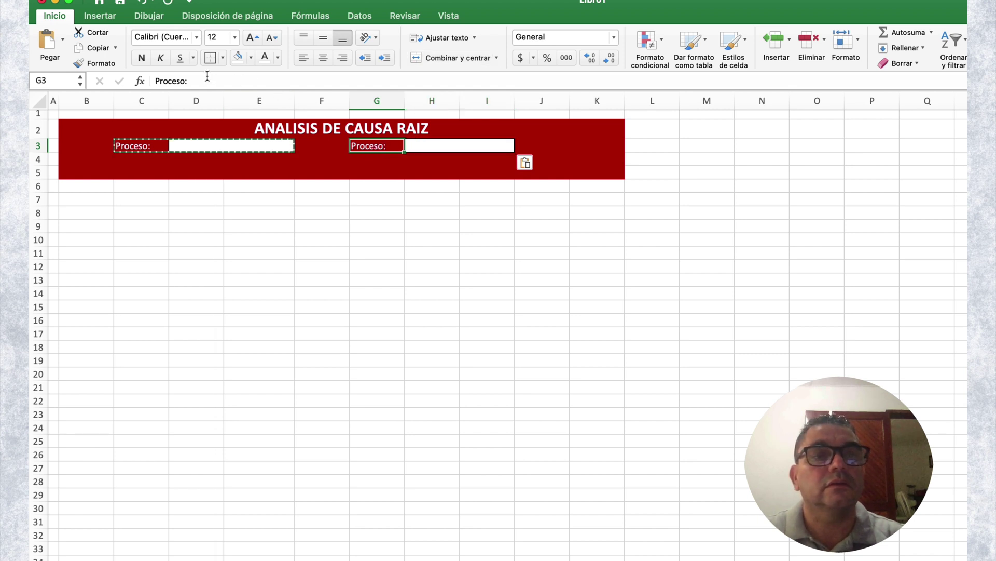
double_click(164, 80)
type("Au")
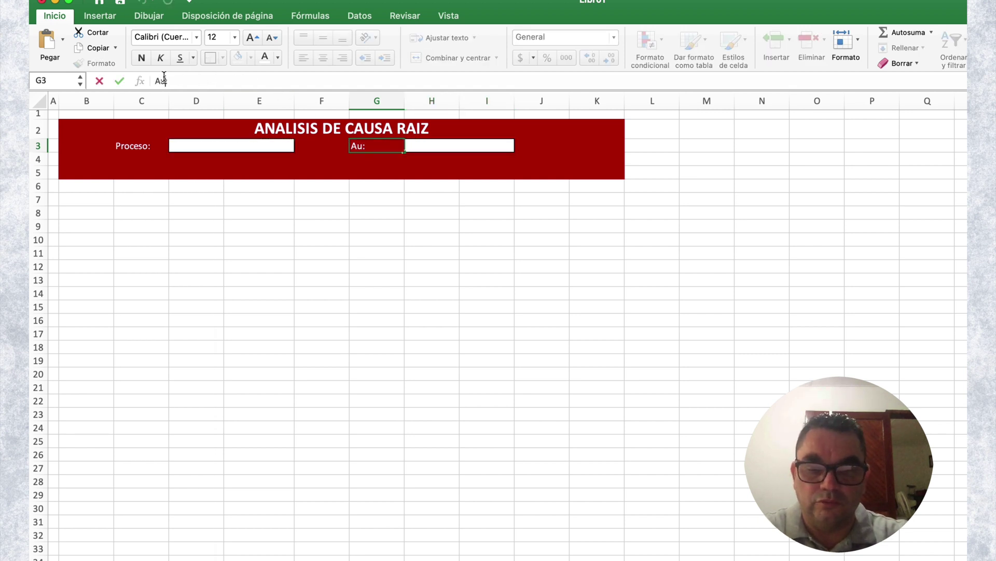
type("tor")
key("Return")
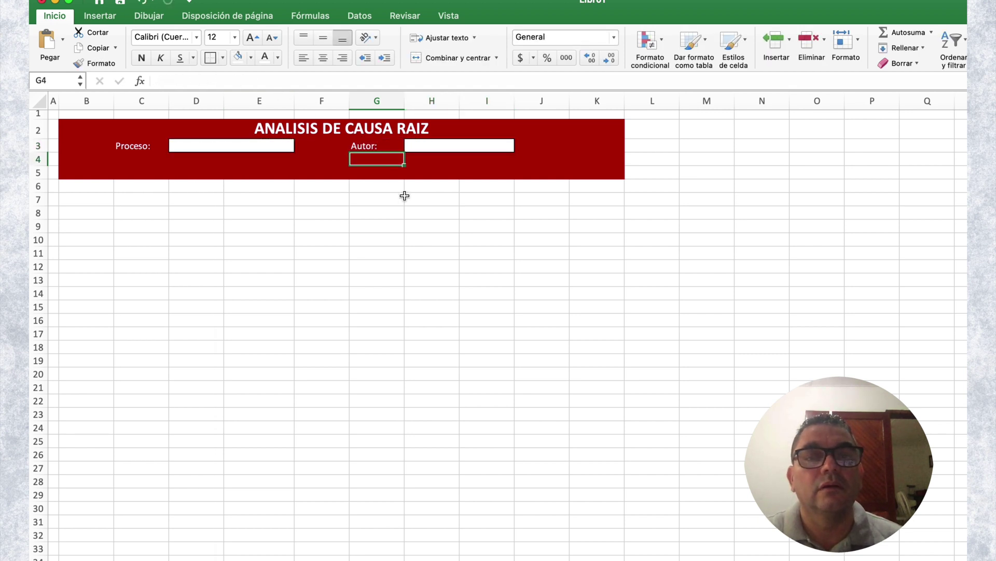
left_click(417, 207)
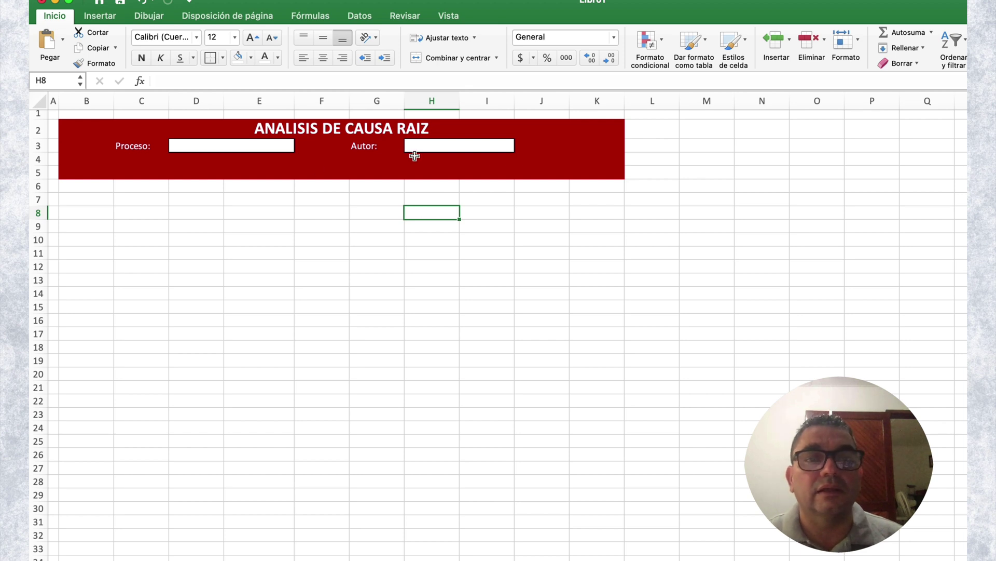
Step: Right-align the Autor: label in G3 and the Proceso: label in C3
left_click(367, 148)
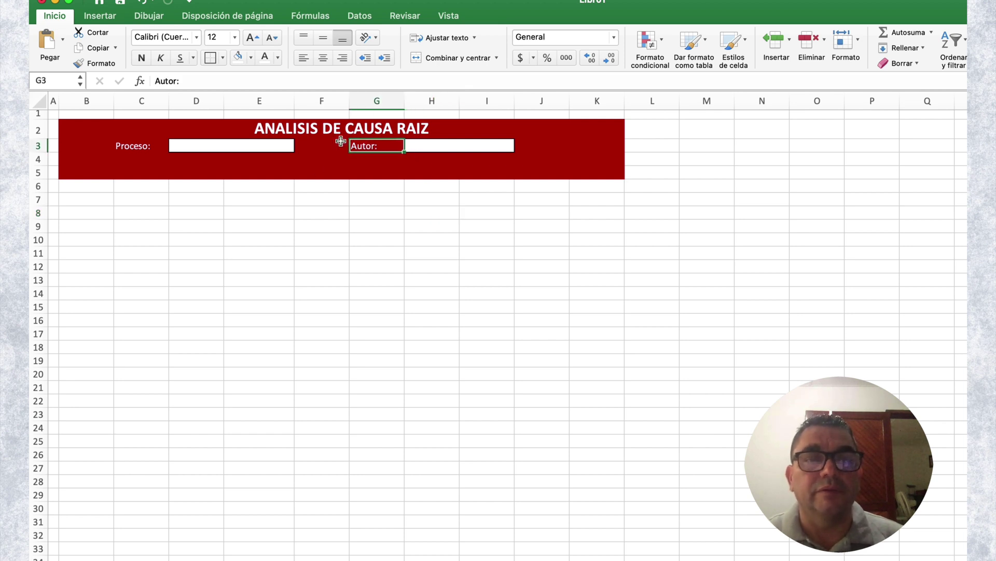
left_click(342, 57)
left_click(130, 150)
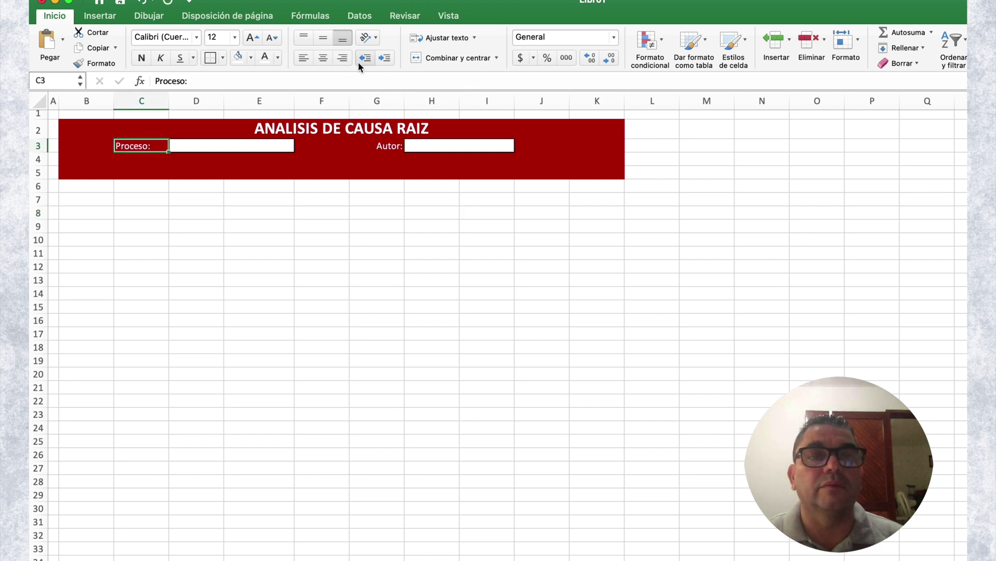
left_click(341, 61)
left_click(421, 350)
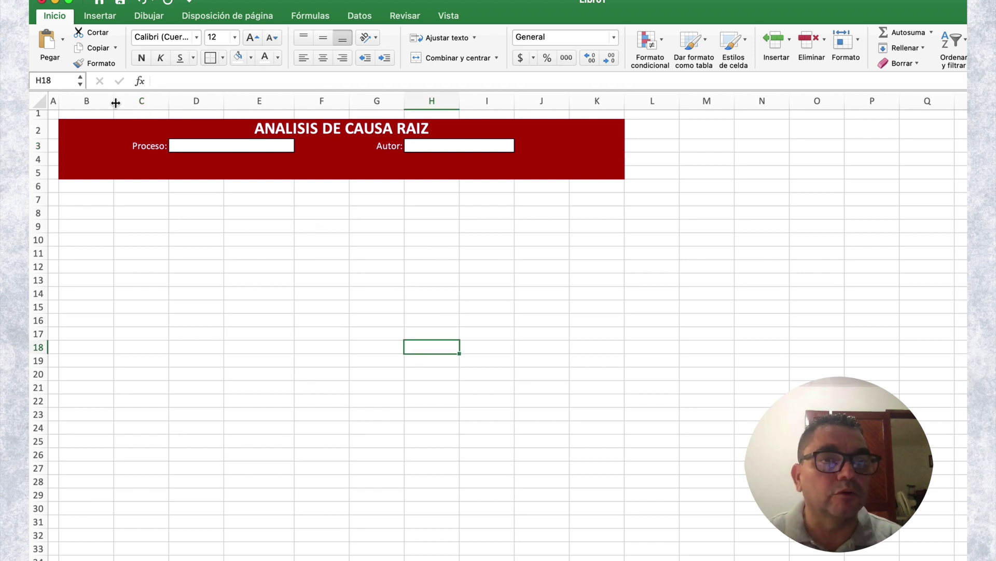
Step: Narrow column B to a thin margin and widen column E to about 20
left_click_drag(114, 101, 75, 106)
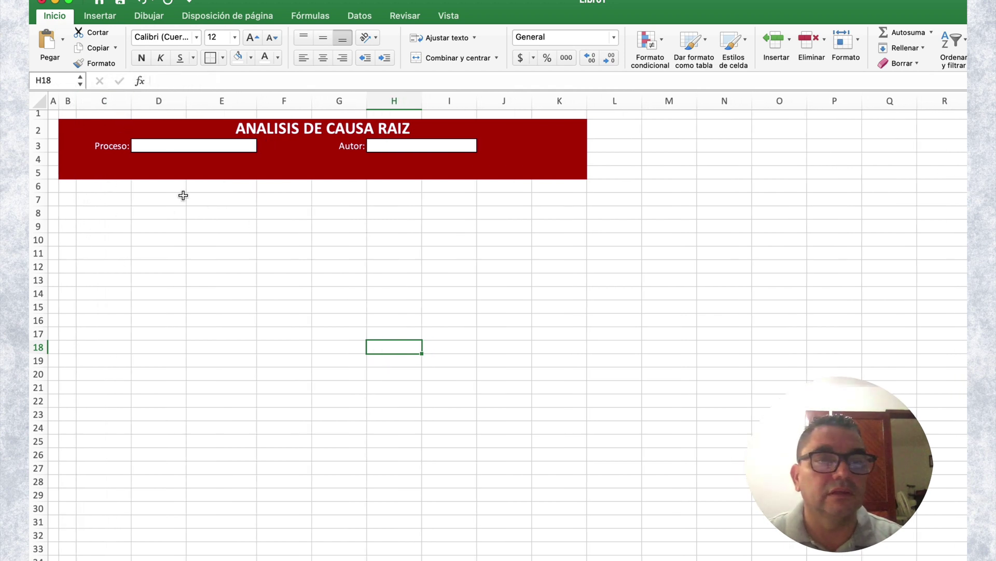
left_click_drag(255, 97, 281, 98)
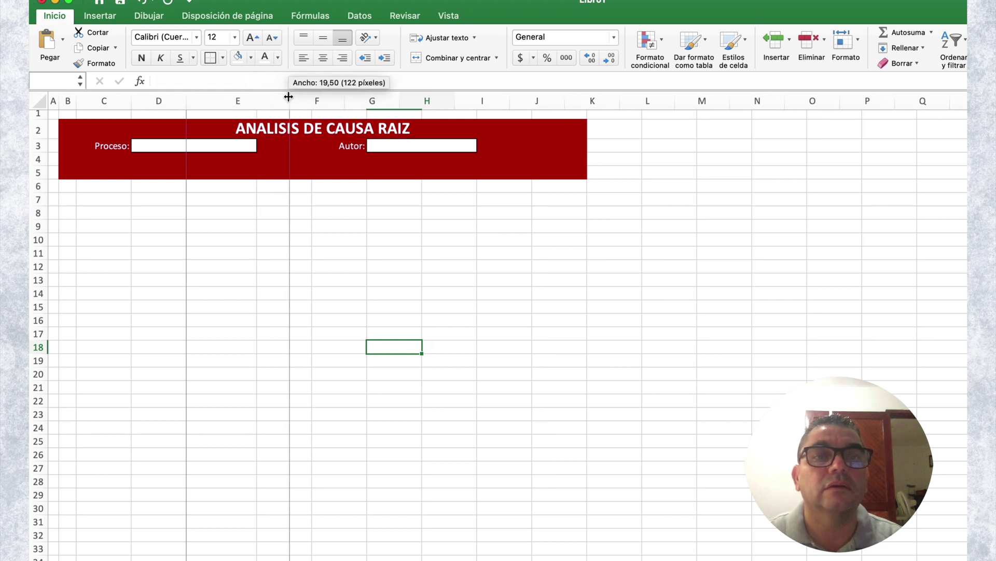
left_click_drag(281, 98, 291, 96)
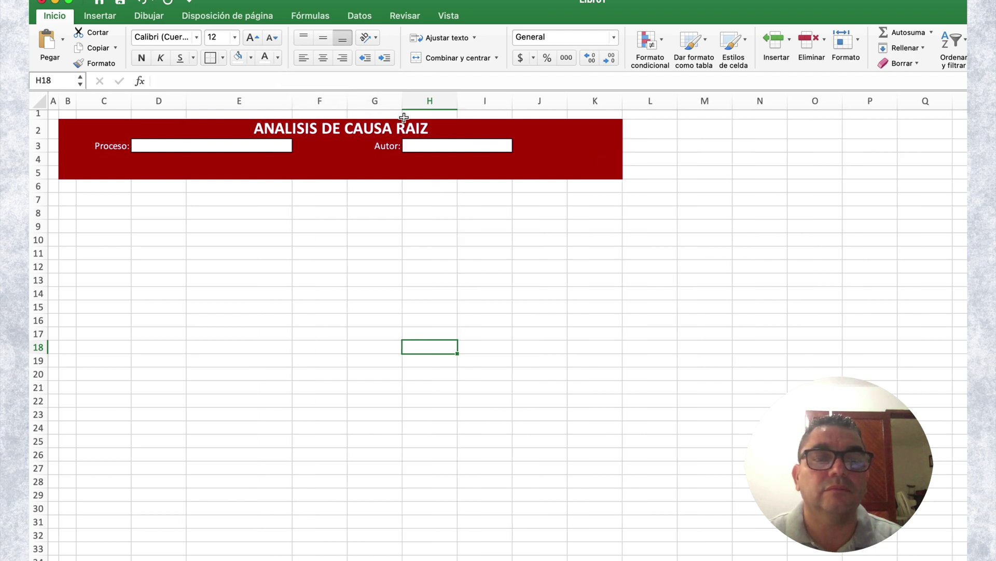
key("super+z")
left_click(211, 202)
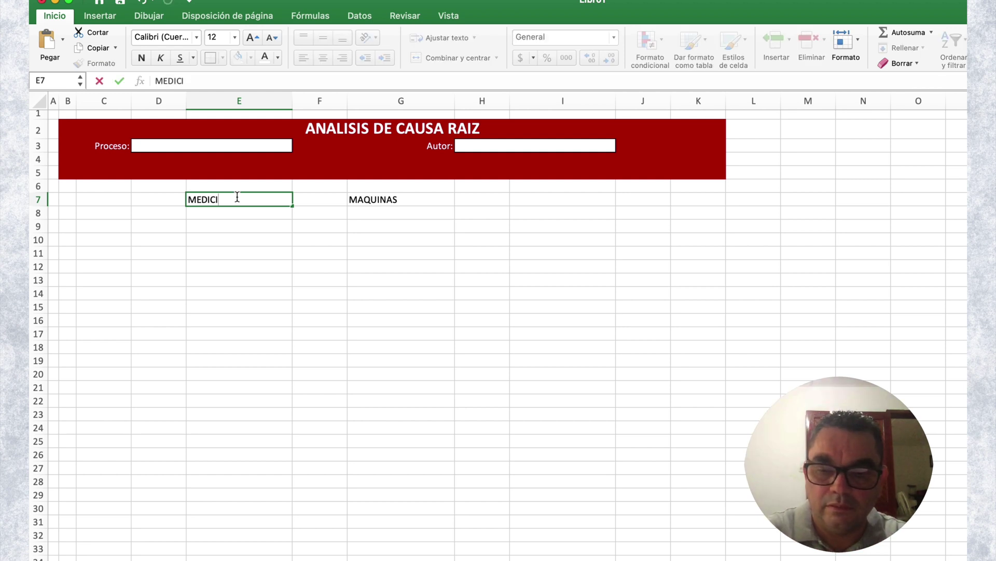
Step: Finish the MEDICION heading in E7 and add MATERIALES in I7 alongside MAQUINAS
type("ON")
left_click(562, 199)
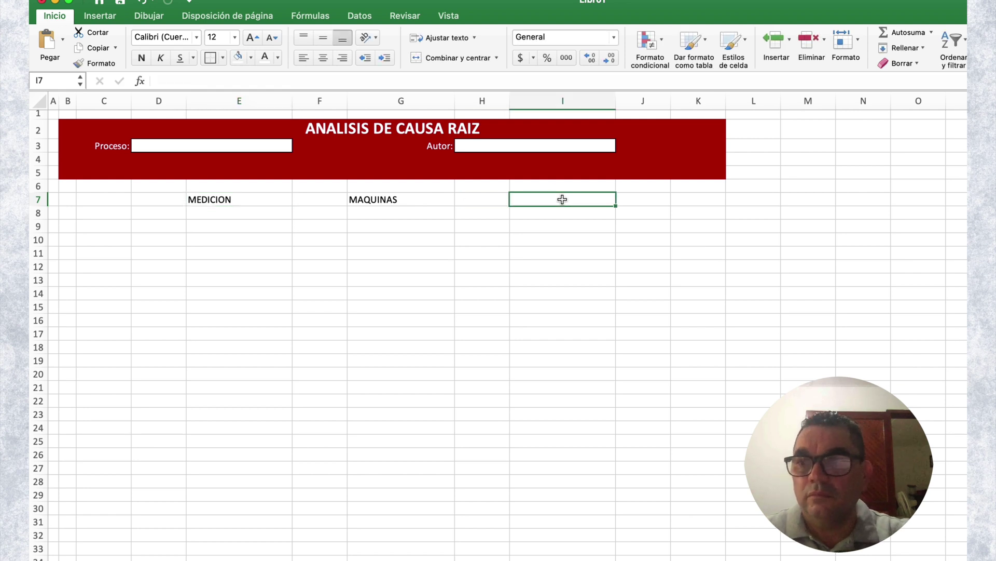
type("MA")
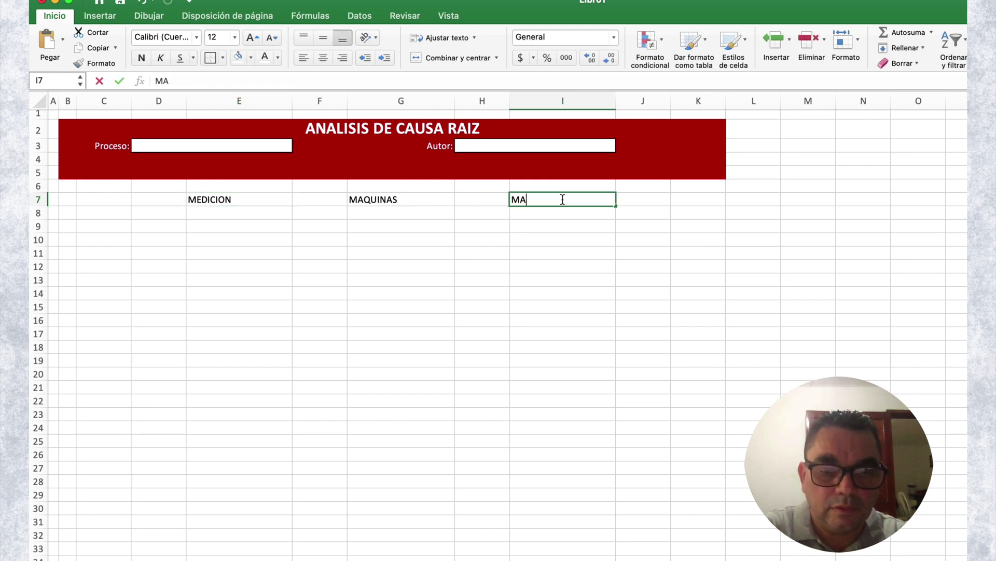
type("TERIALES")
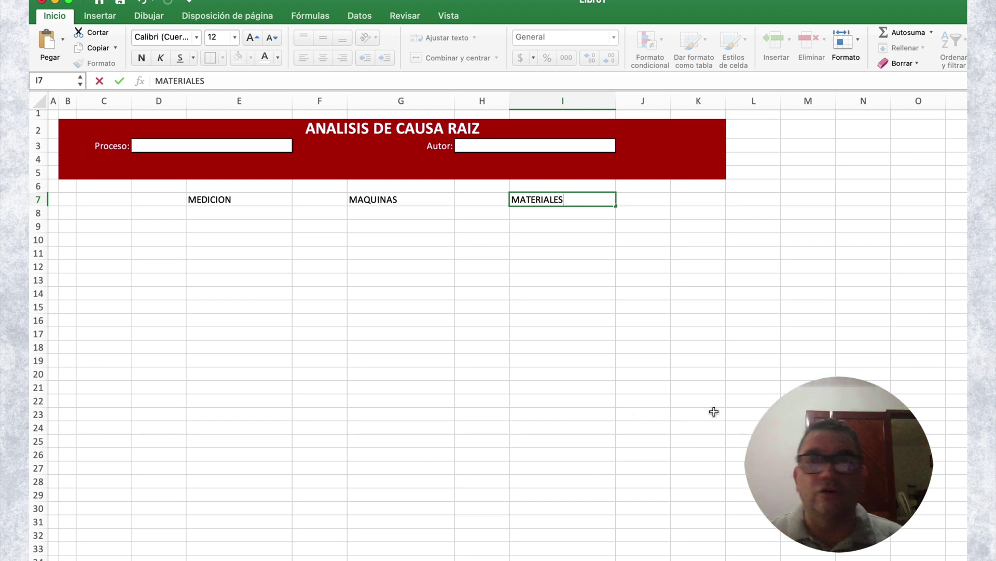
left_click(692, 372)
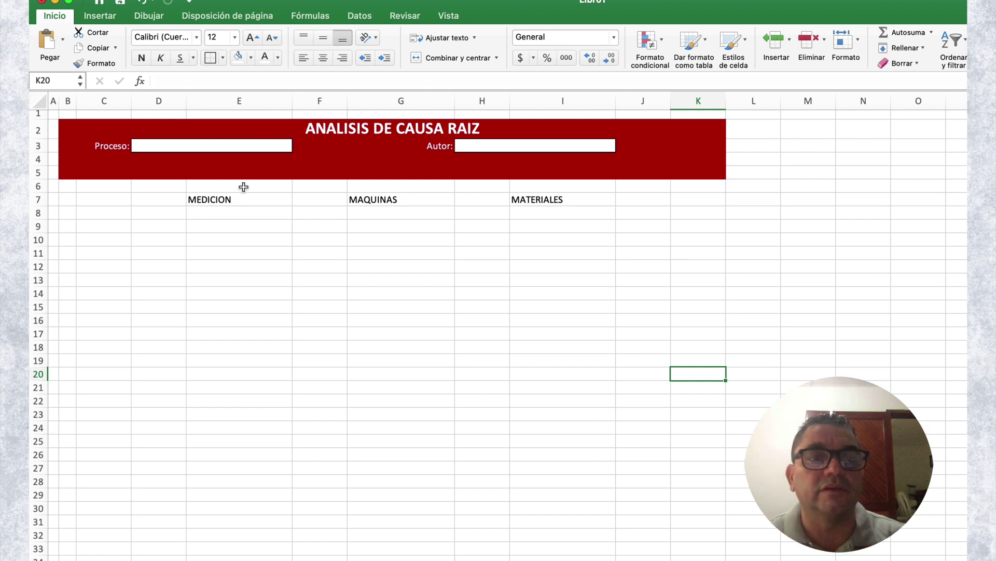
left_click(234, 201)
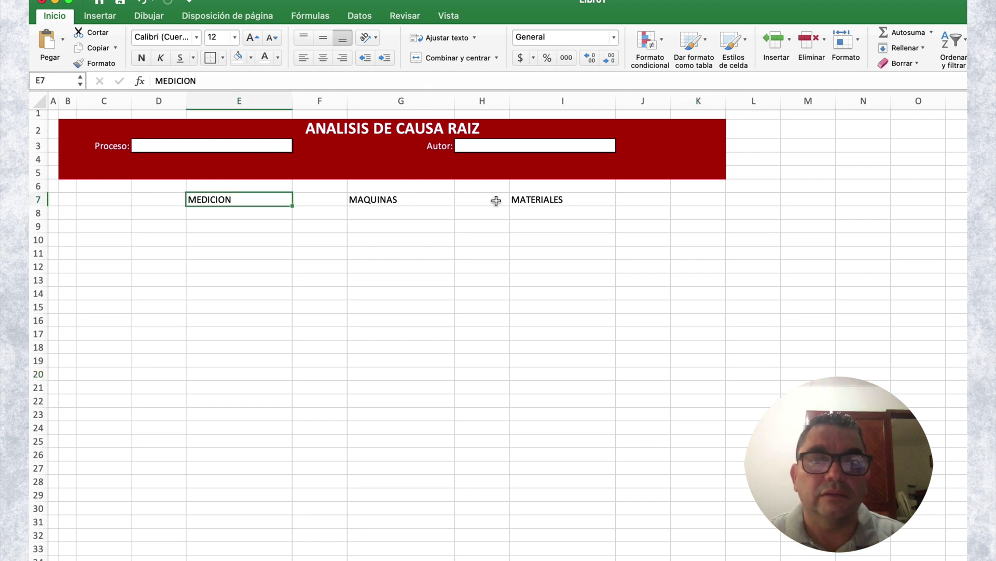
Step: Centre the E7:I7 category headings, make them bold and enlarge the font to 14 point
left_click_drag(535, 200, 272, 200)
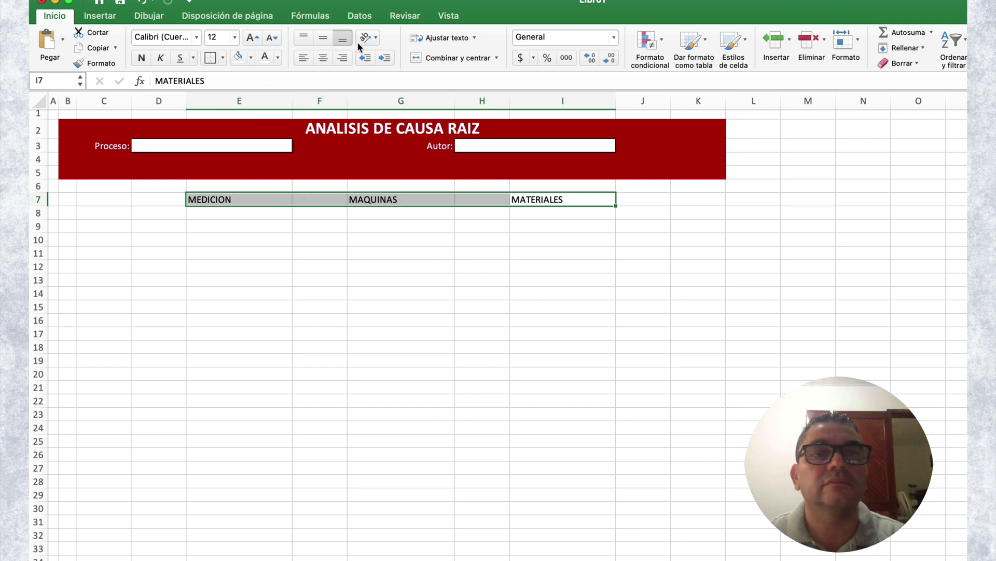
left_click(322, 58)
left_click(410, 279)
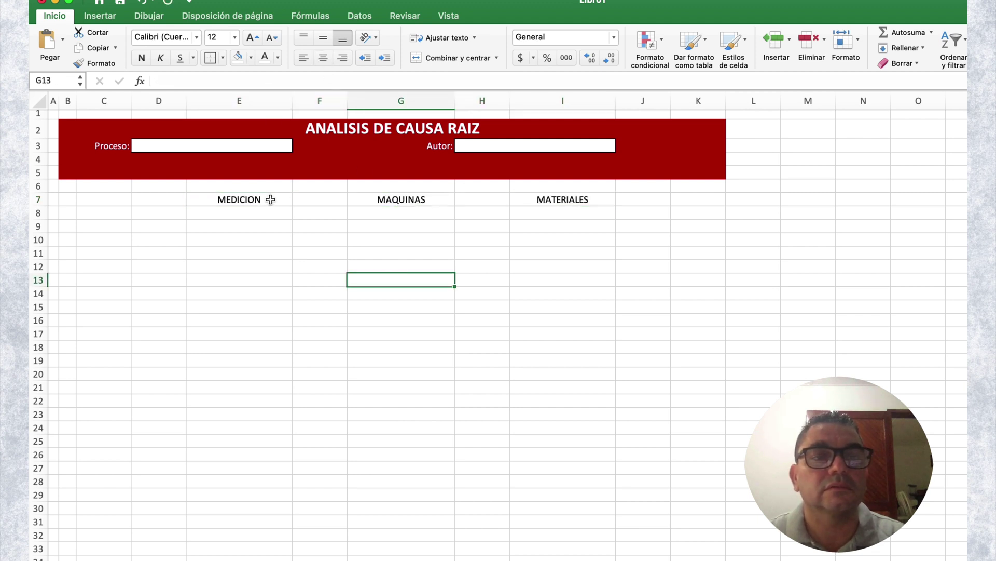
left_click_drag(269, 200, 489, 192)
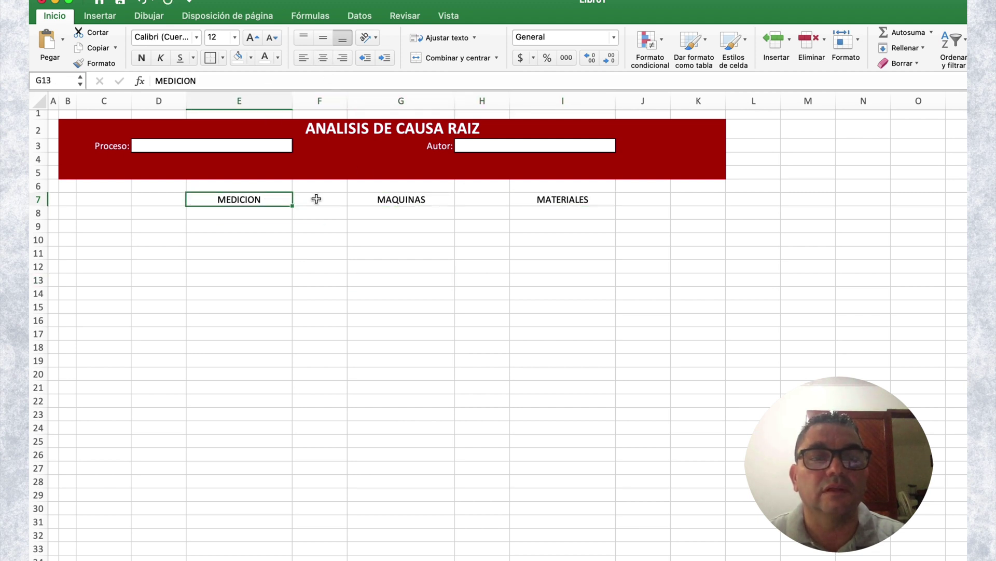
left_click(141, 57)
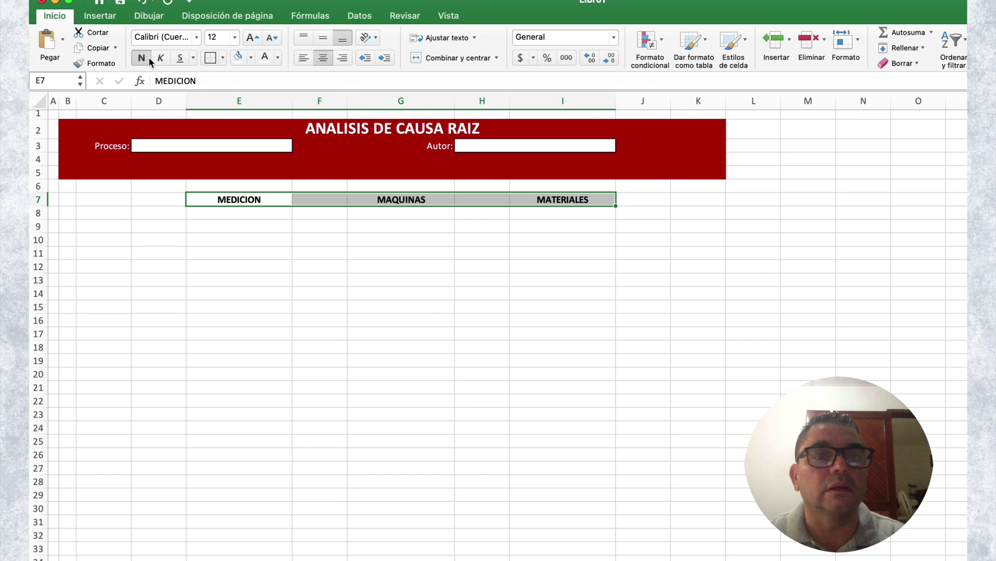
left_click(247, 40)
left_click(353, 260)
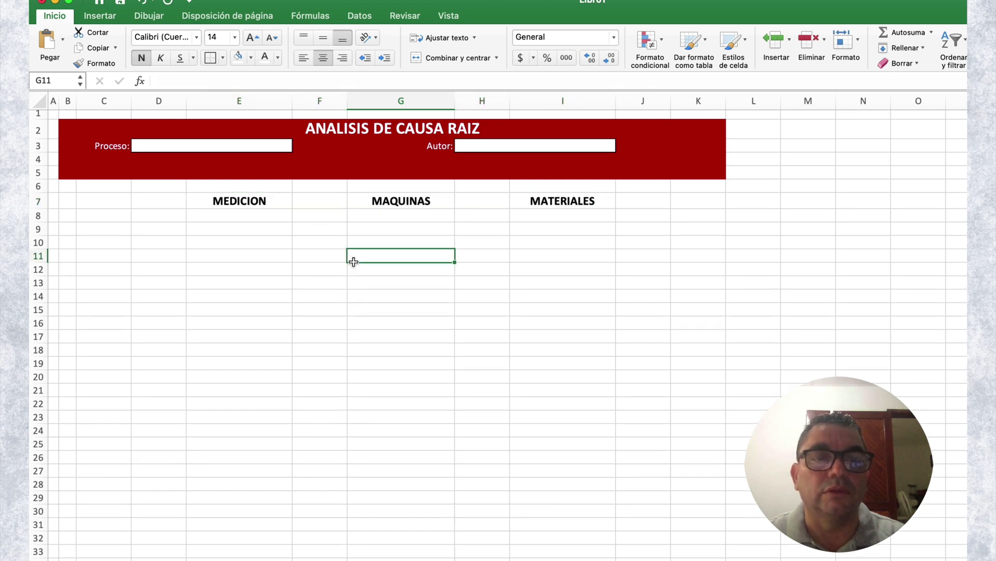
Step: Fill the MEDICION, MAQUINAS and MATERIALES headings with salmon
left_click(265, 206)
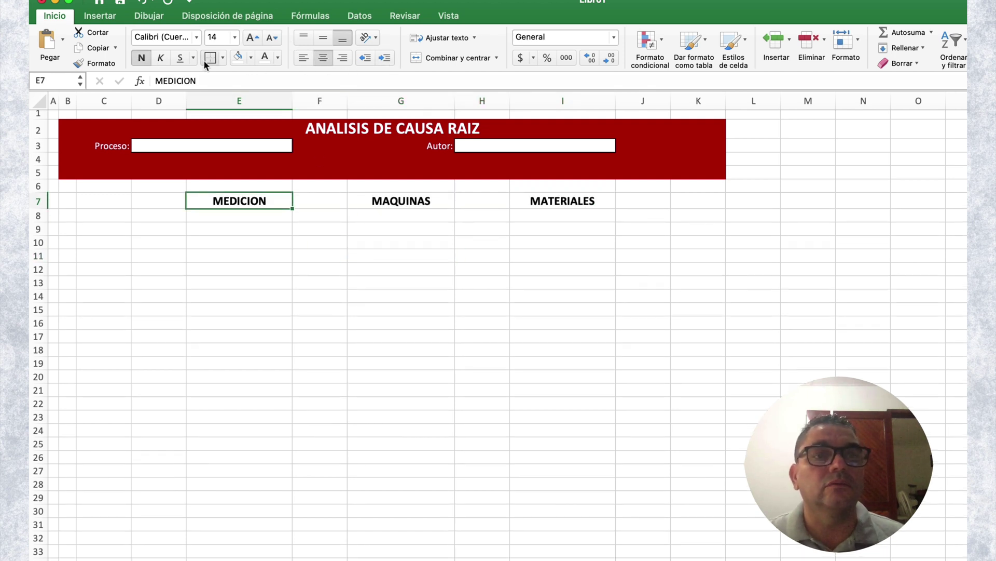
left_click(250, 58)
left_click(305, 147)
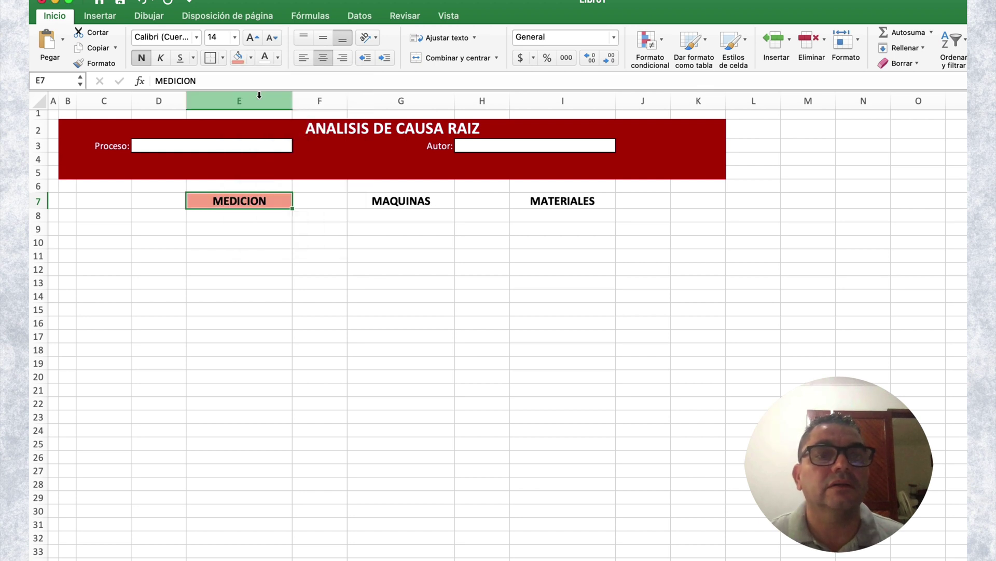
left_click(365, 199)
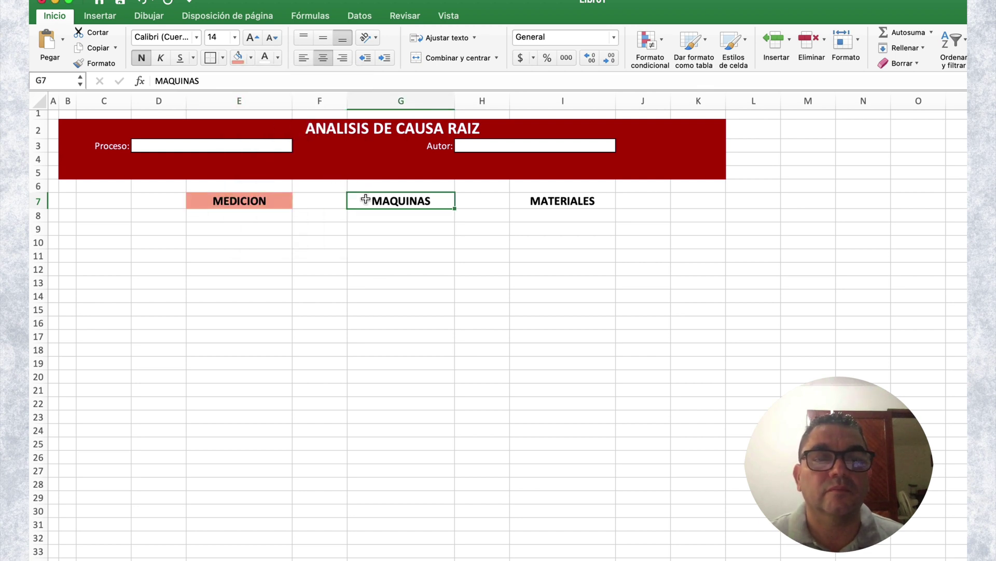
left_click(233, 60)
left_click(540, 202)
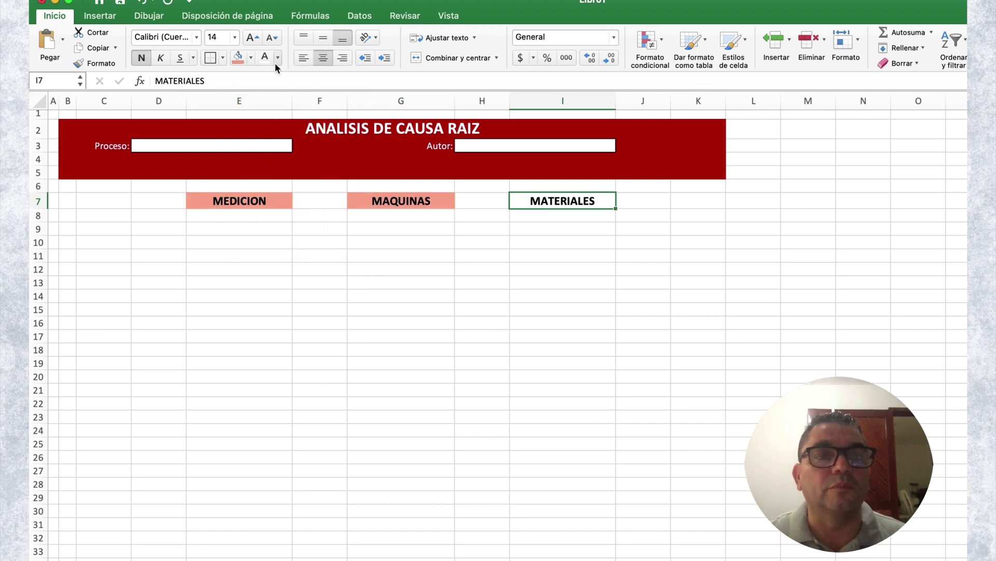
left_click(238, 57)
left_click(486, 349)
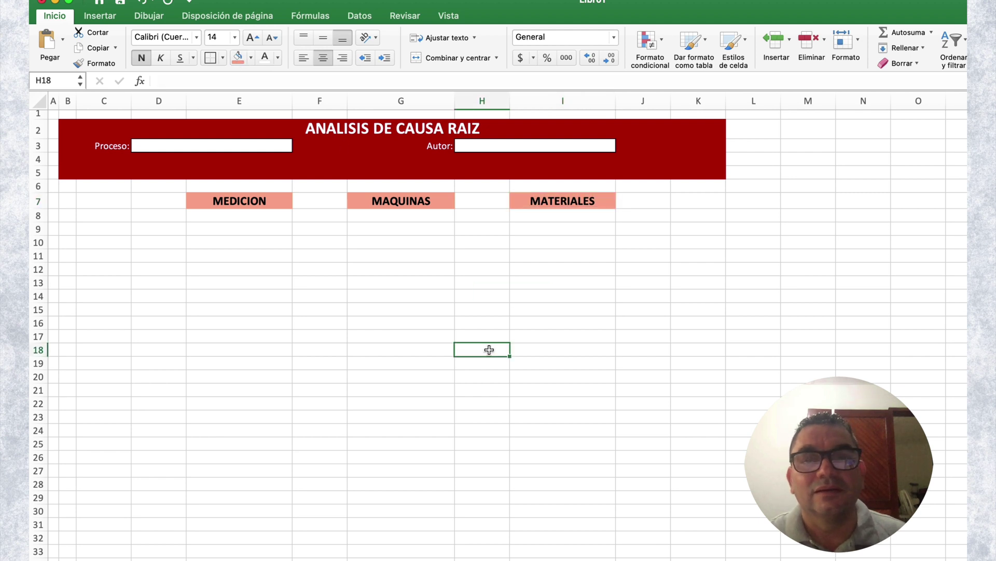
Step: Outline the MAQUINAS and MATERIALES headings with a dark border
left_click(253, 201)
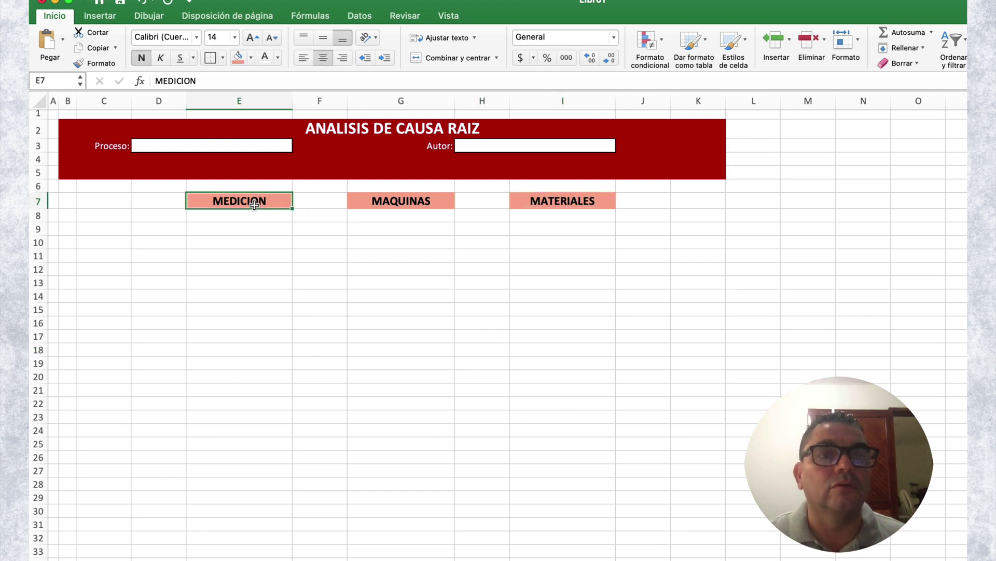
left_click(426, 206)
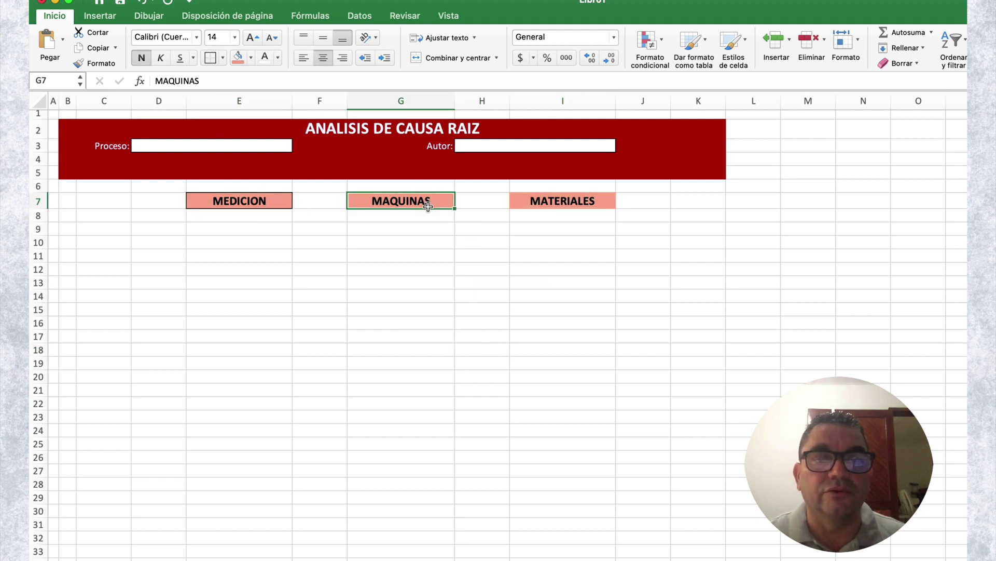
left_click(210, 57)
left_click(550, 203)
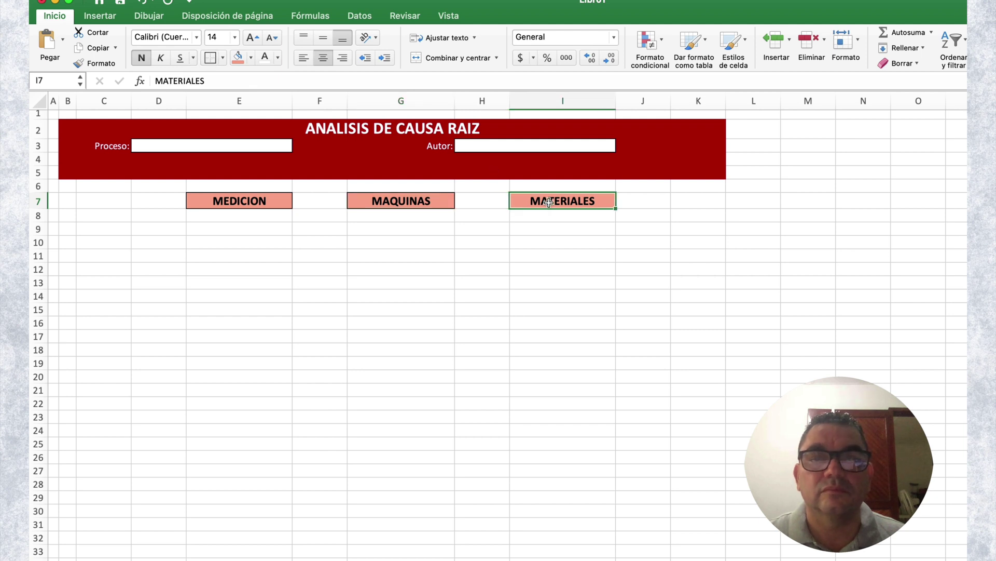
left_click(210, 58)
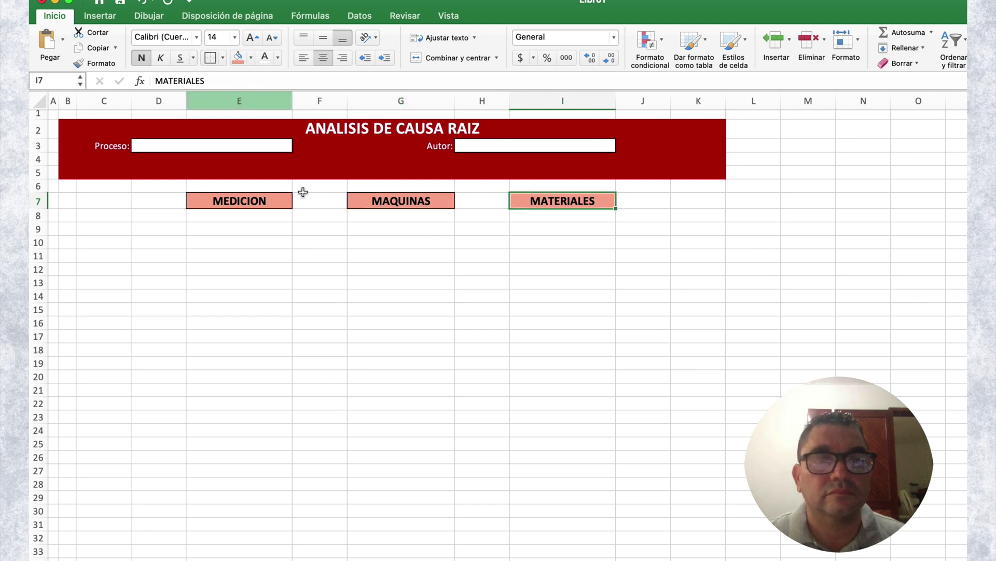
left_click(349, 259)
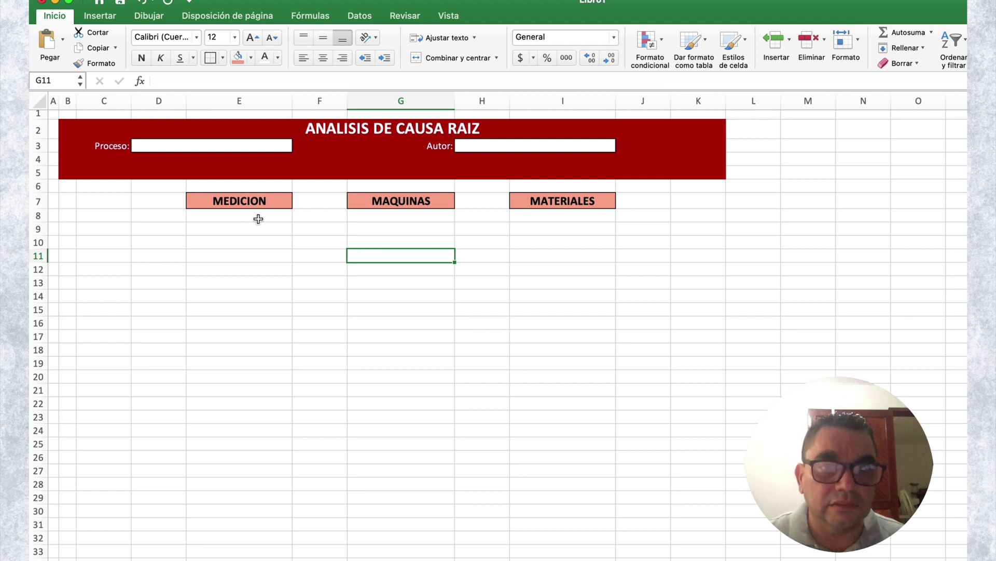
Step: Give E8:E17 under MEDICION a right border forming a vertical line, then reselect it
left_click_drag(258, 219, 252, 296)
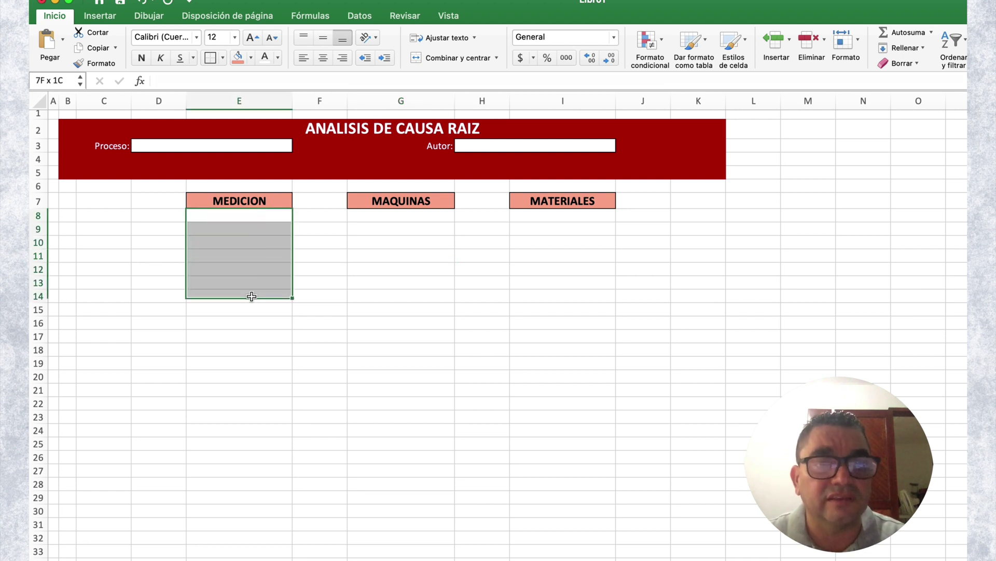
left_click_drag(252, 296, 260, 321)
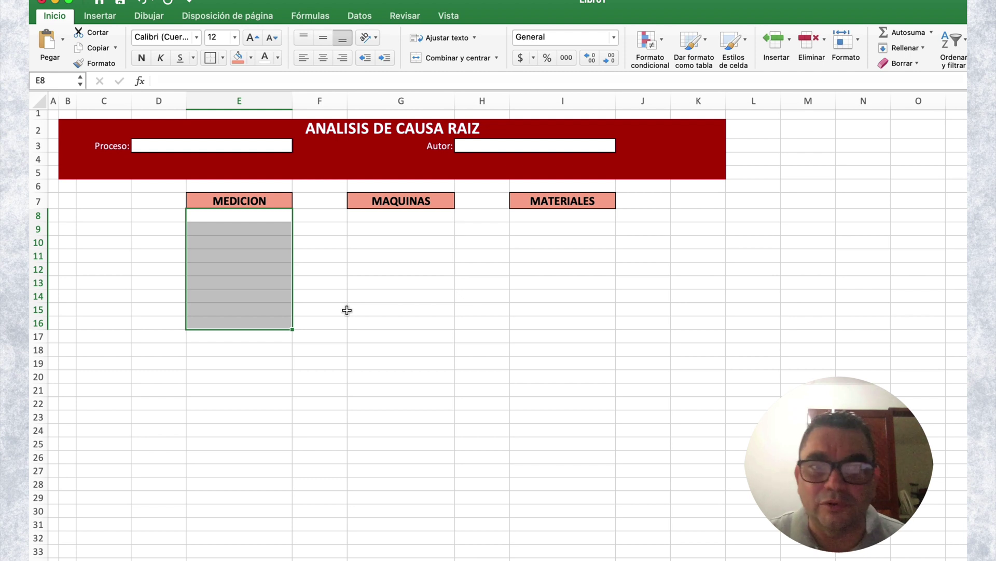
left_click(328, 281)
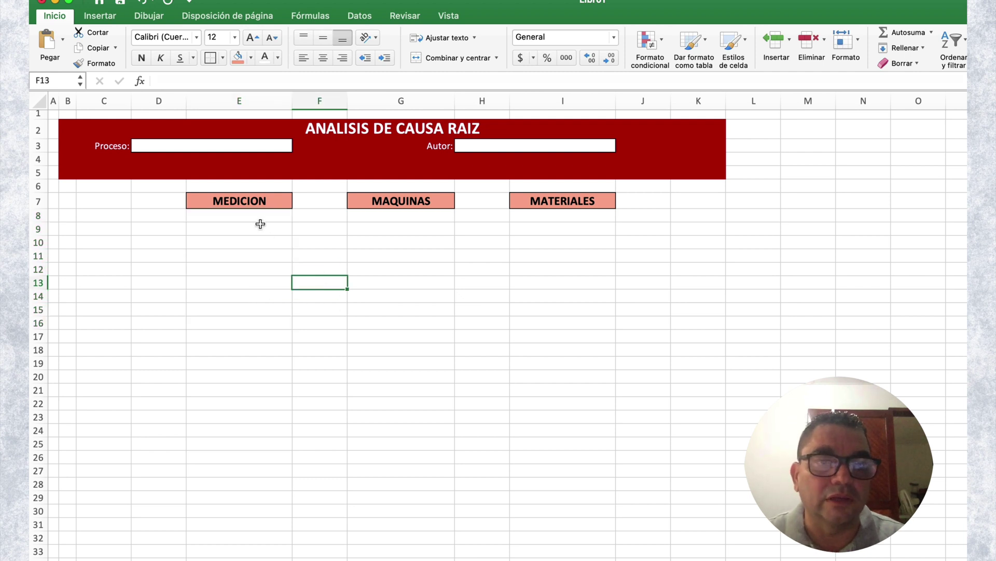
left_click_drag(264, 217, 269, 334)
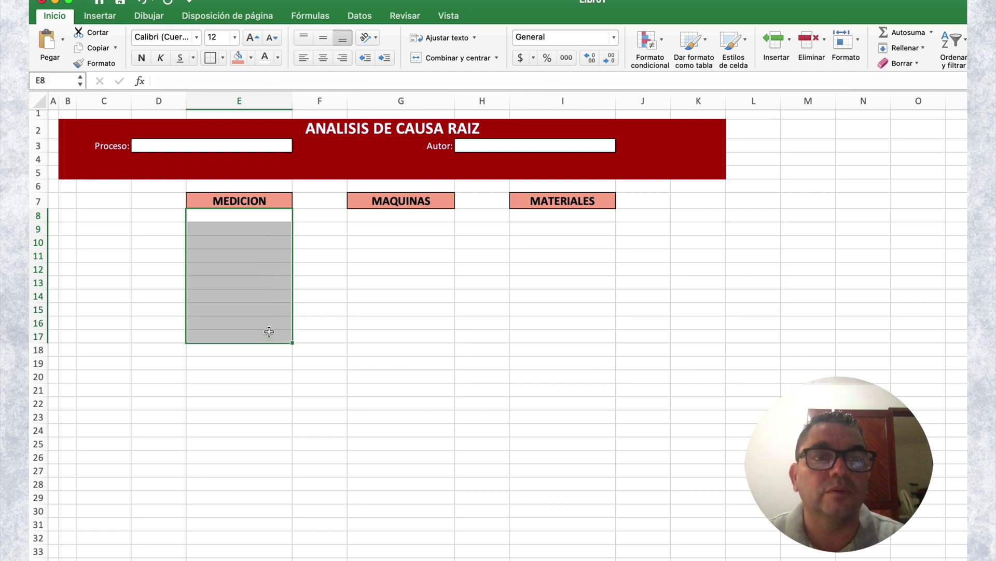
left_click(223, 57)
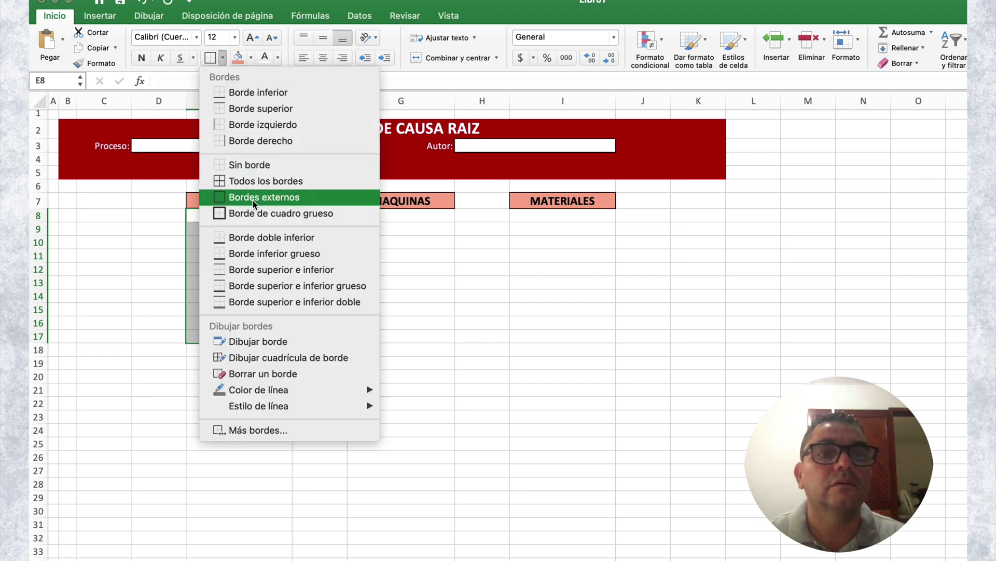
left_click(257, 141)
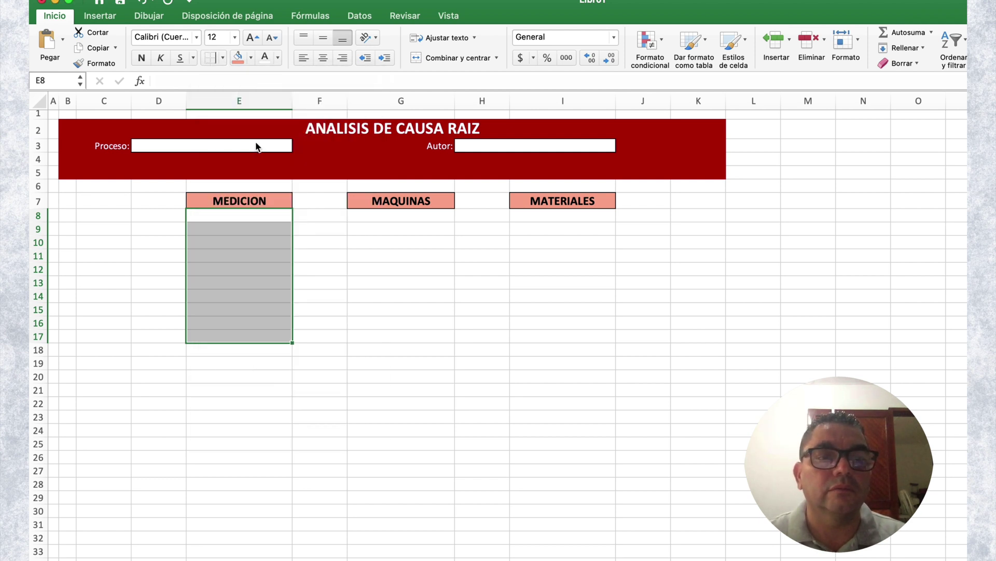
left_click(343, 304)
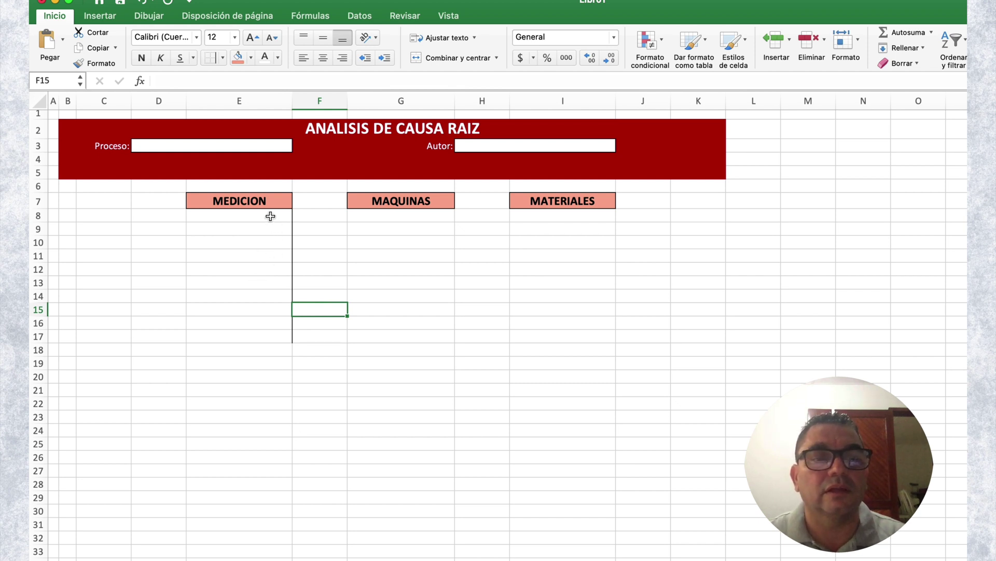
left_click_drag(271, 216, 268, 335)
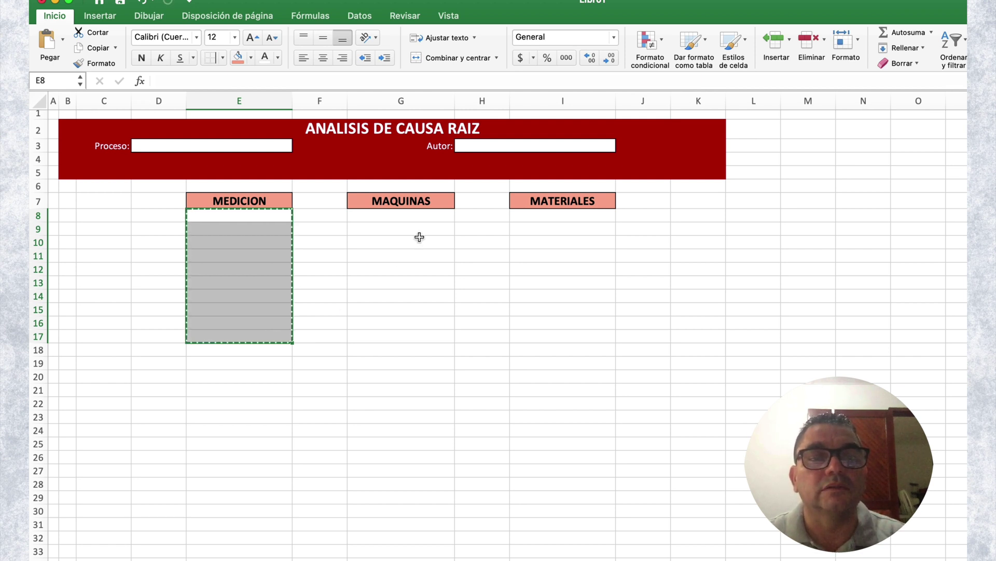
Step: Paste the bordered line into G8 and I8, then select row 17 from D to J
left_click(415, 214)
key("super+v")
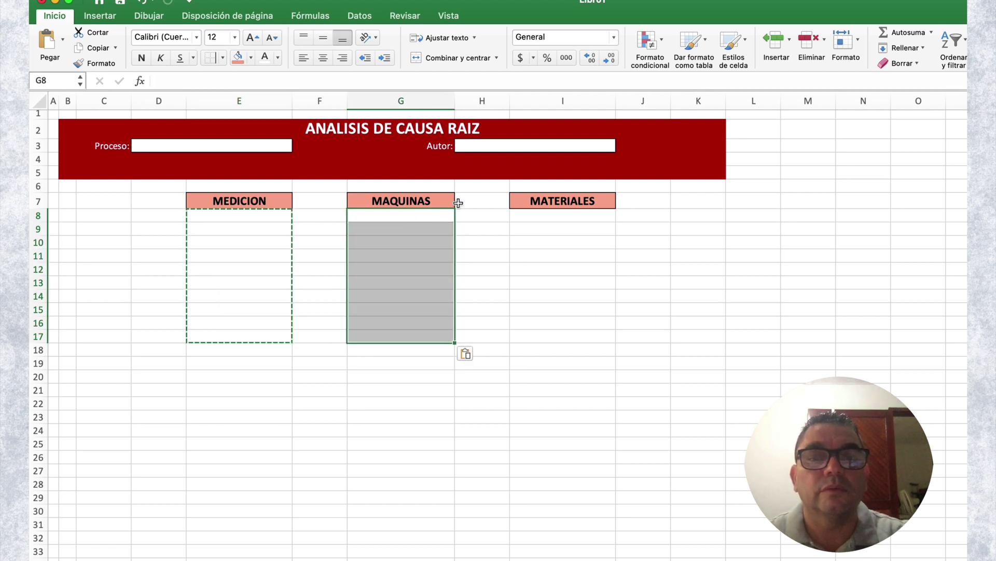
left_click(550, 216)
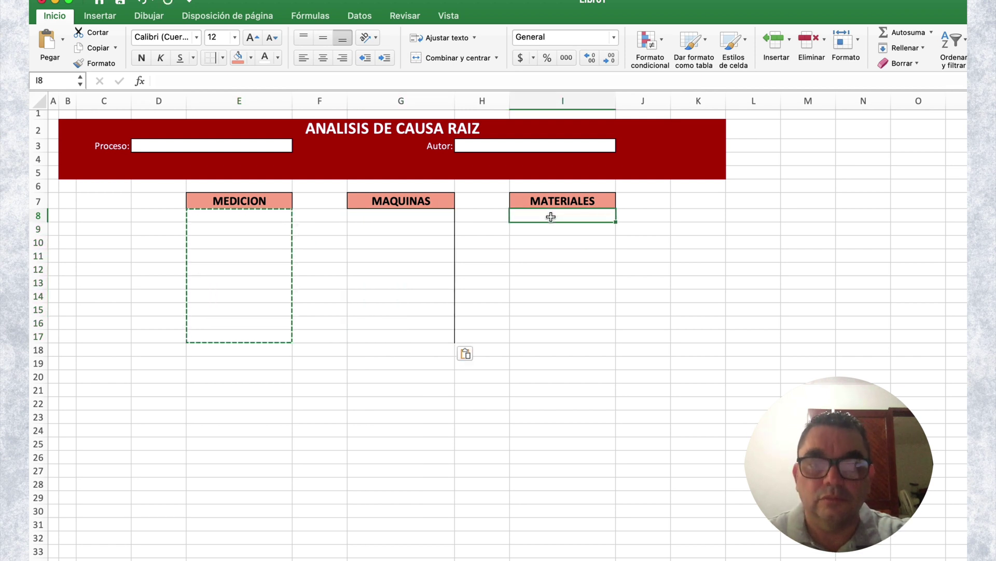
key("super+v")
left_click(747, 268)
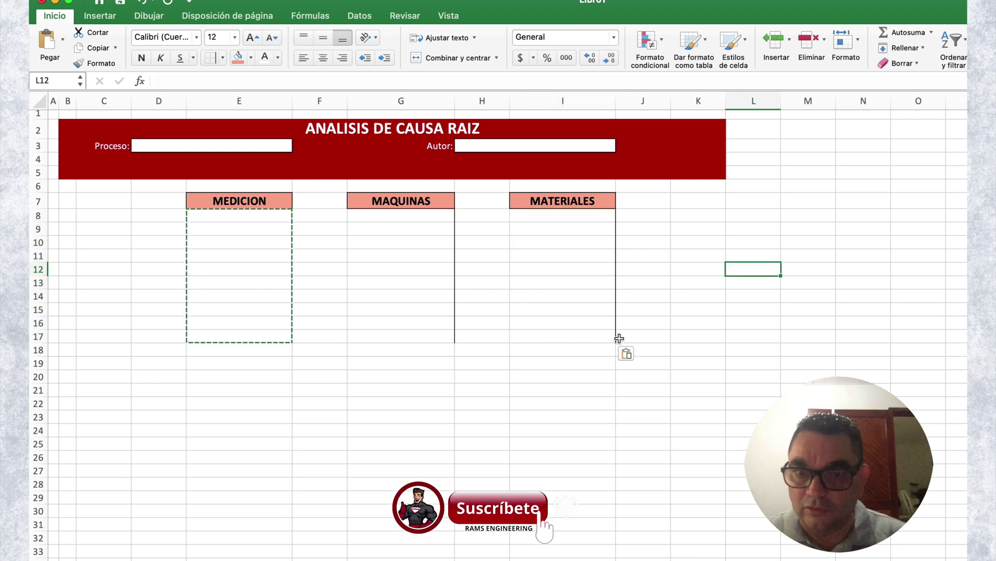
left_click(690, 389)
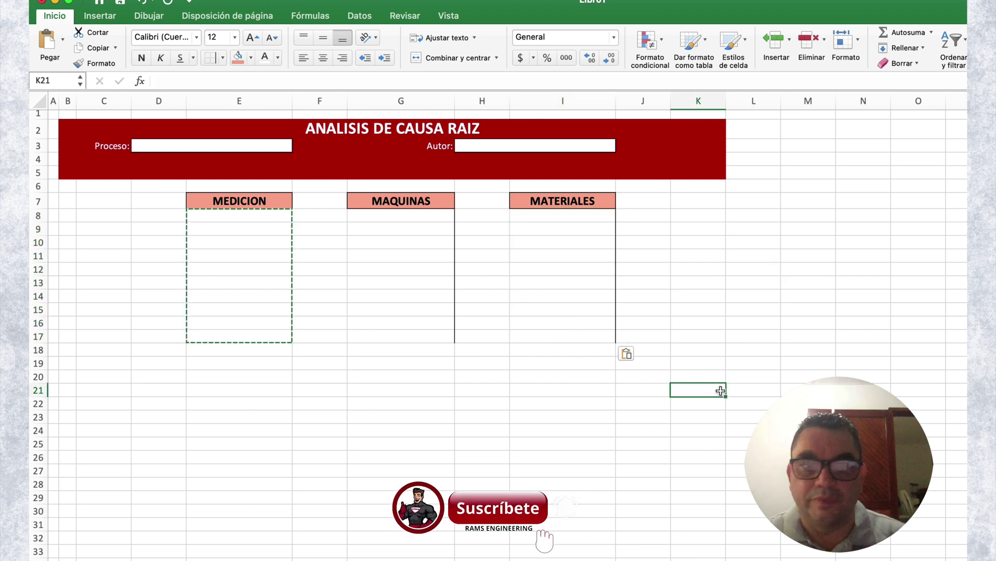
left_click(147, 337)
left_click_drag(147, 337, 635, 339)
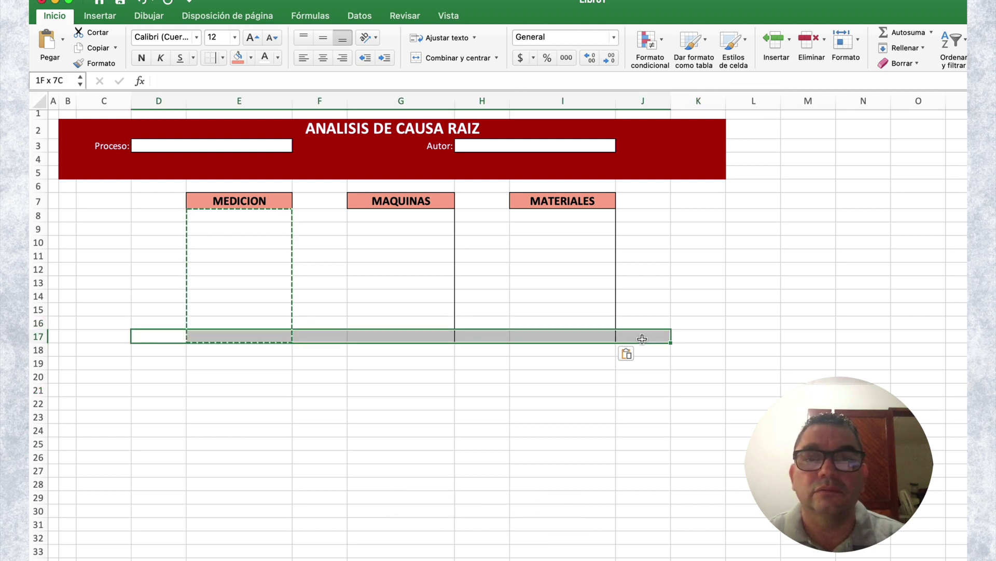
Step: Add a bottom border along D17:J17 to join the verticals, and narrow column J
left_click(223, 57)
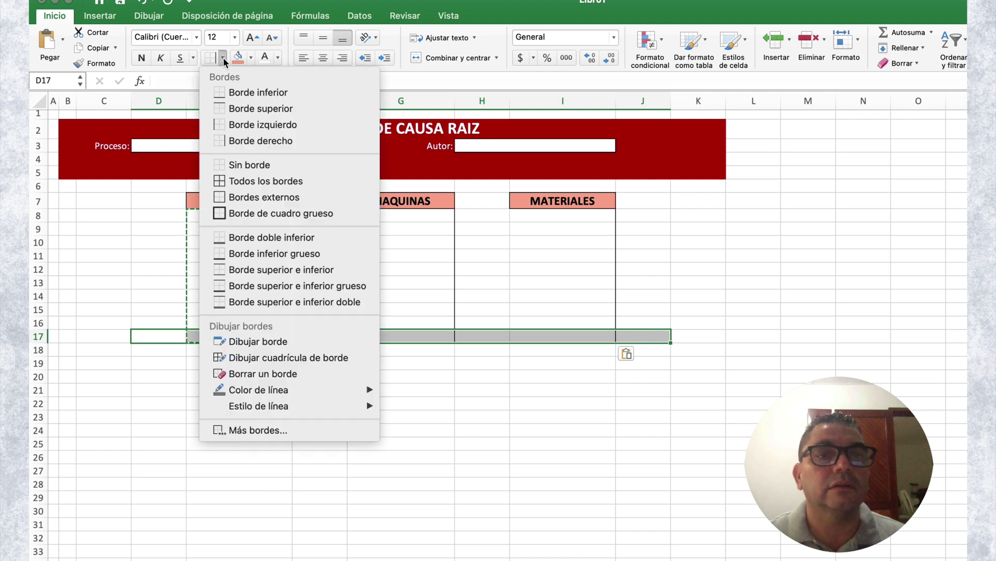
left_click(260, 94)
left_click(606, 414)
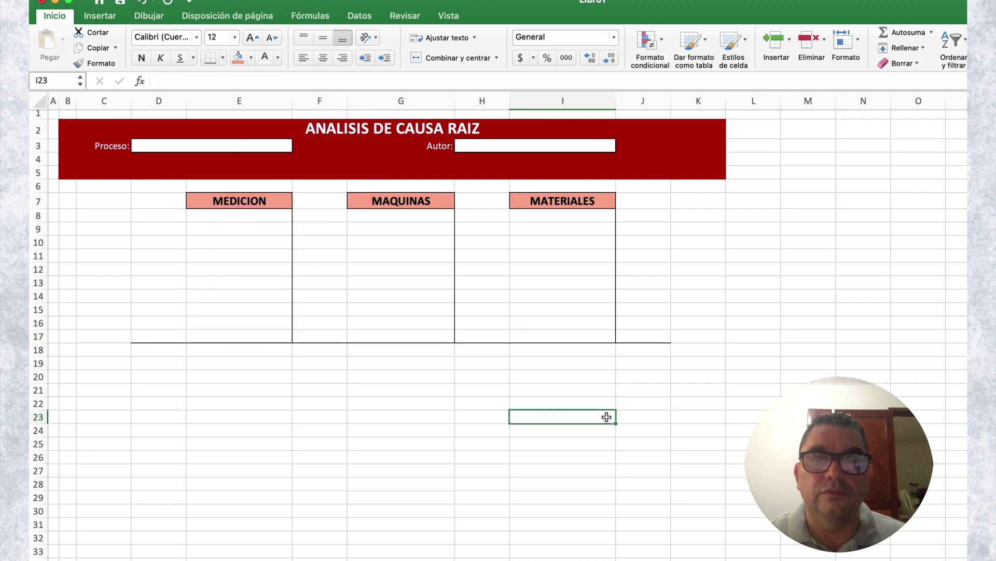
left_click_drag(671, 101, 630, 111)
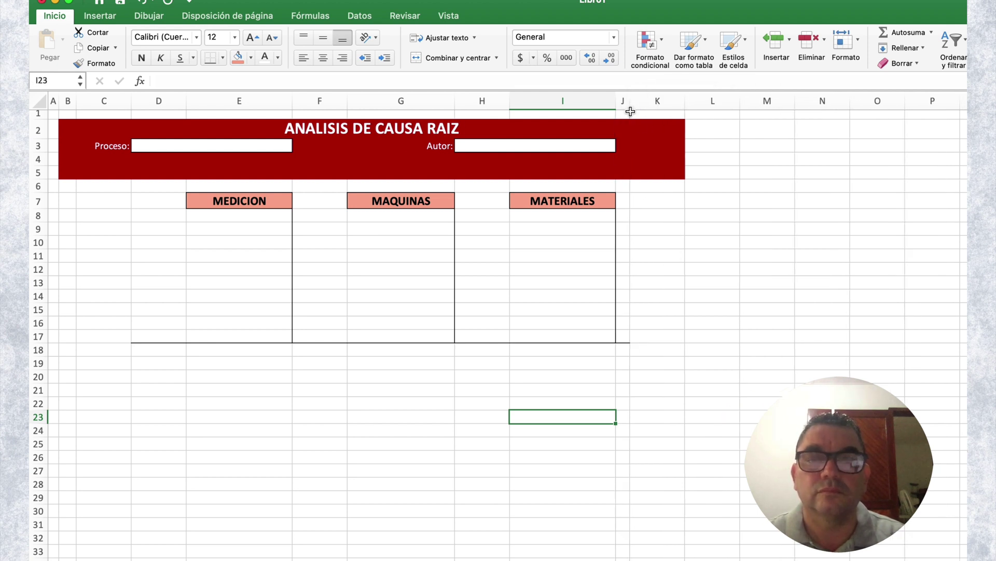
left_click(734, 287)
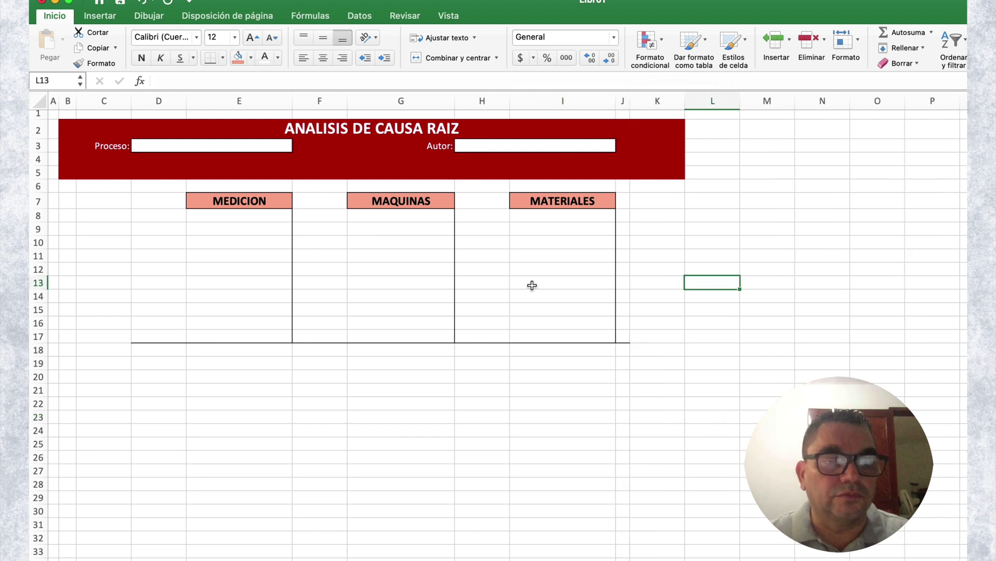
Step: Draw a triangle at the left end of the spine and reshape it into a right triangle
left_click(150, 19)
left_click(99, 18)
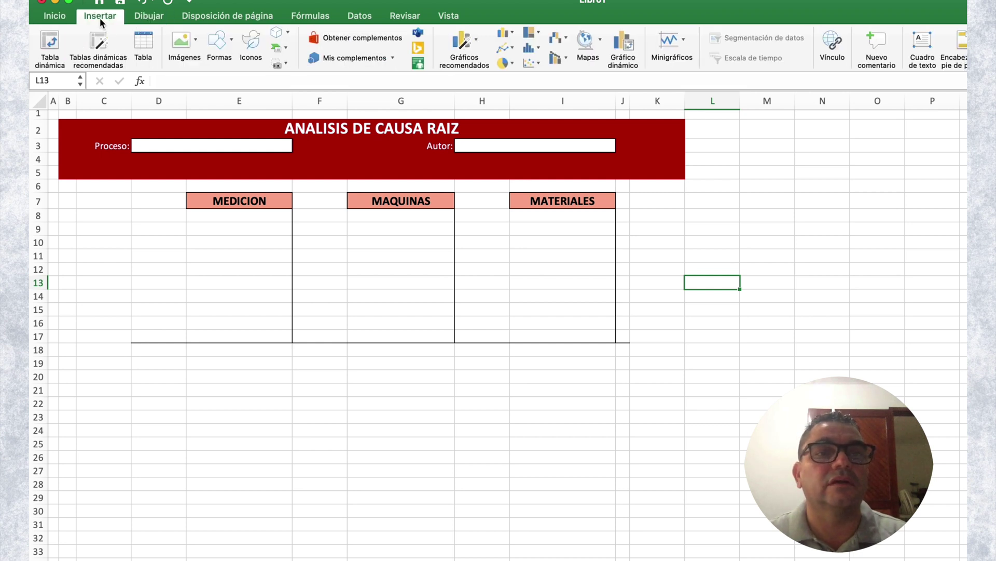
left_click(227, 40)
left_click(384, 92)
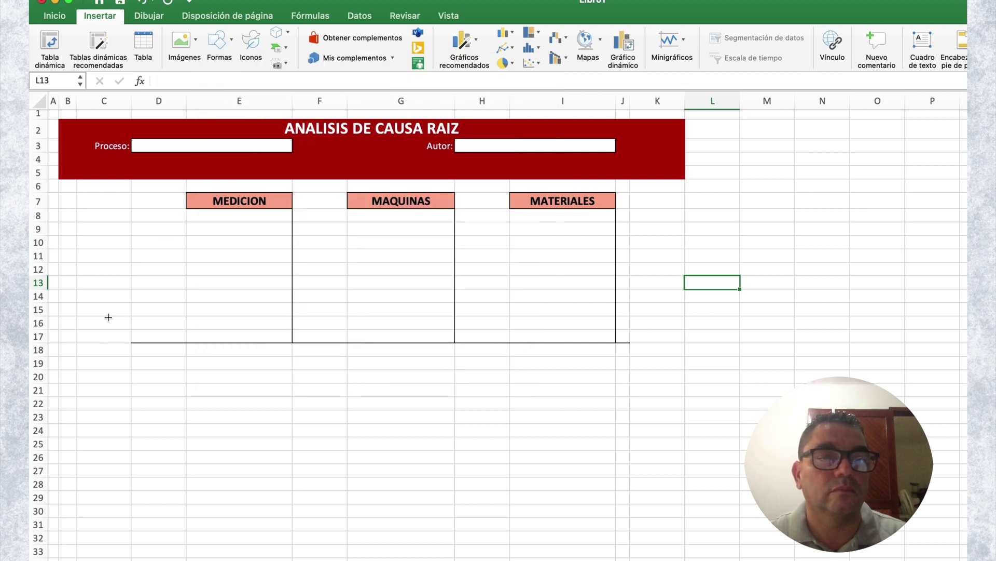
left_click_drag(96, 319, 144, 359)
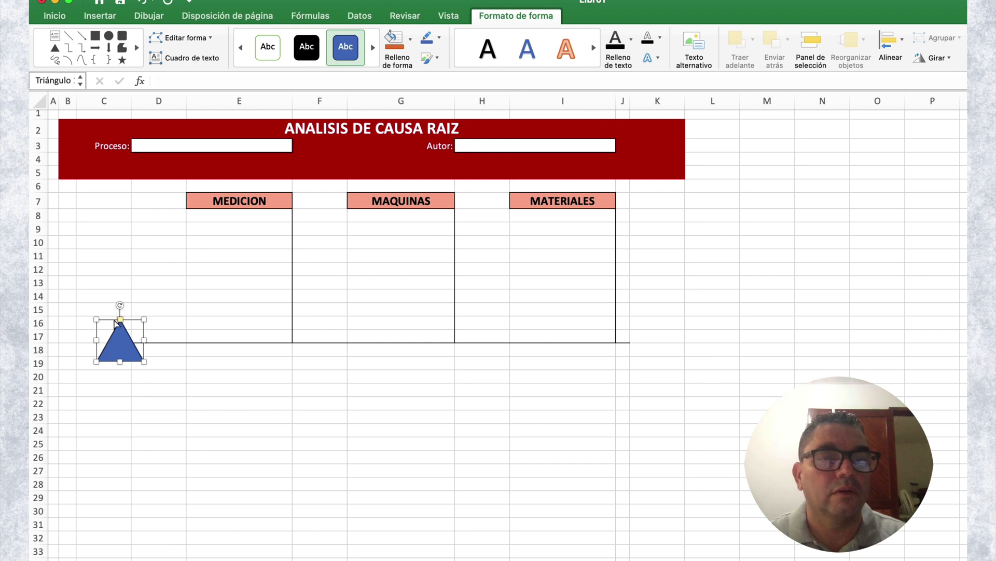
mouse_move(115, 320)
left_mouse_down()
mouse_move(94, 333)
mouse_move(102, 324)
mouse_move(93, 326)
mouse_move(118, 325)
mouse_move(96, 324)
mouse_move(107, 326)
left_mouse_up()
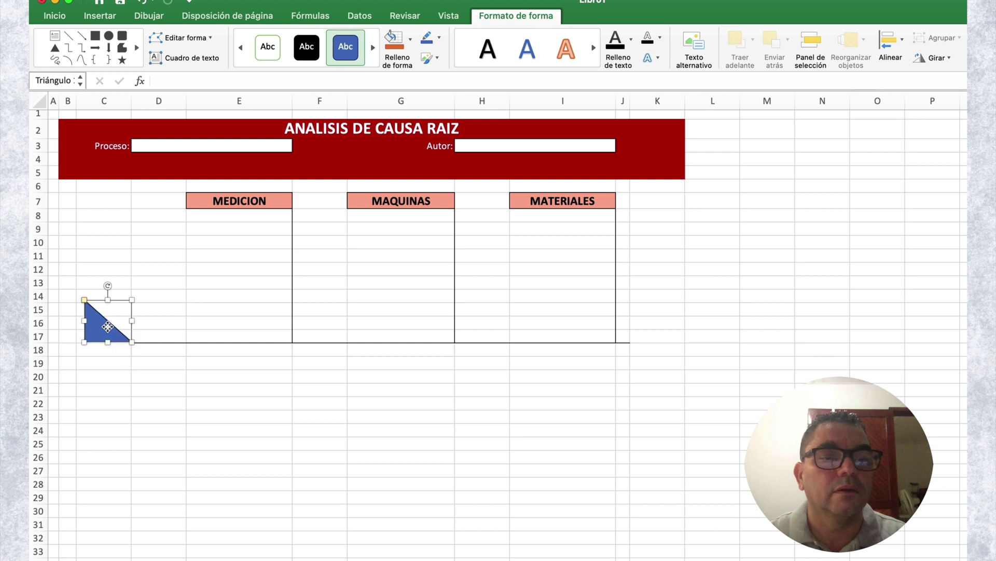
Step: Fill the triangle with grey
left_click(99, 17)
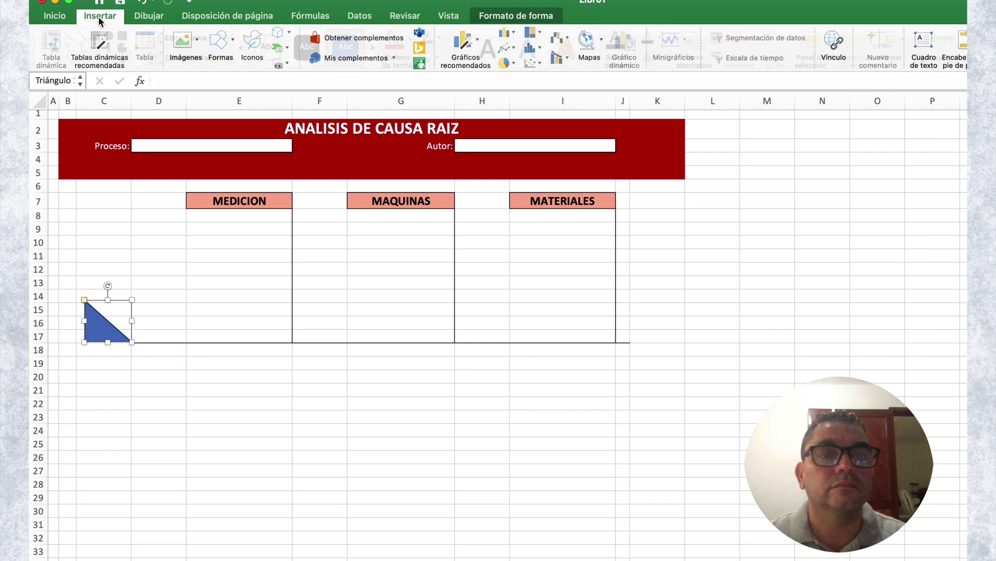
left_click(54, 16)
left_click(251, 58)
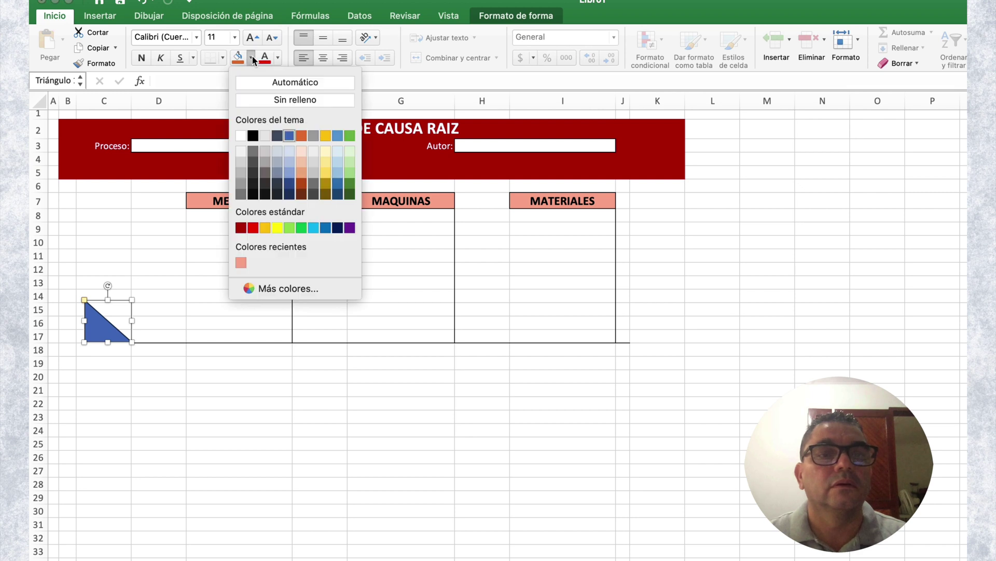
left_click(242, 175)
left_click(239, 347)
left_click(194, 386)
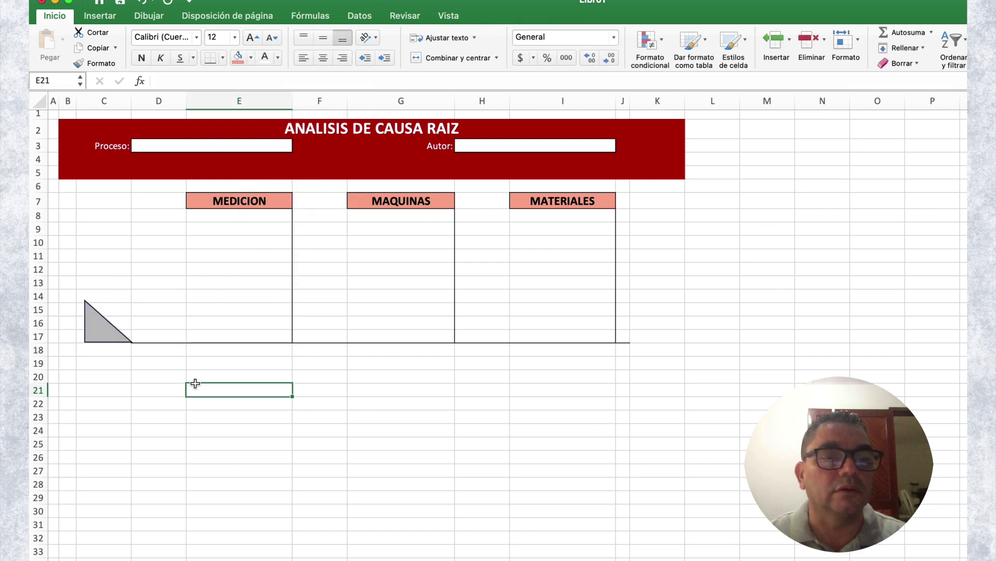
Step: Duplicate the grey triangle below and flip it vertically to complete the arrowhead
left_click(100, 321)
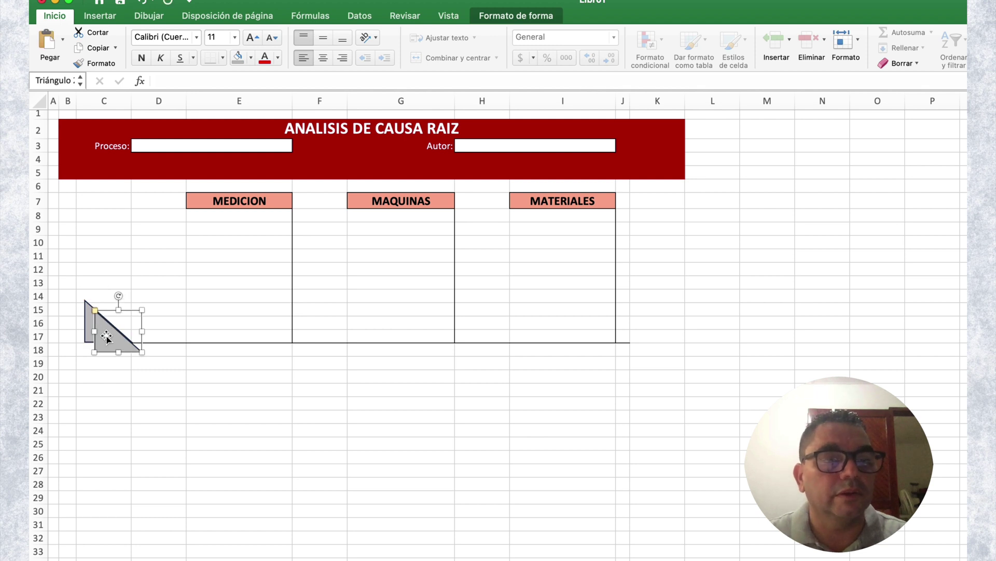
left_click_drag(96, 335, 106, 395)
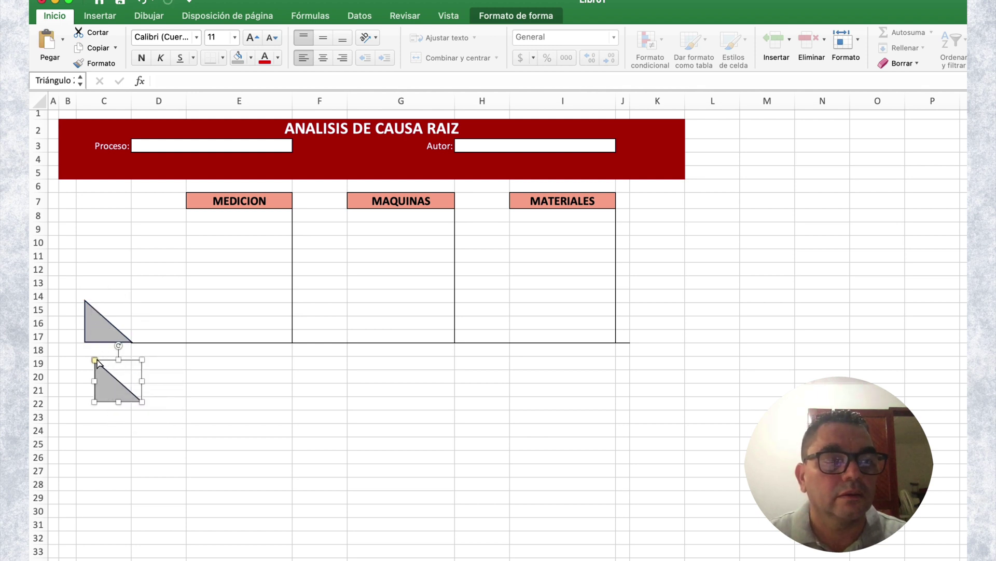
mouse_move(117, 359)
left_mouse_down()
mouse_move(118, 434)
mouse_move(101, 352)
left_mouse_up()
left_click(249, 396)
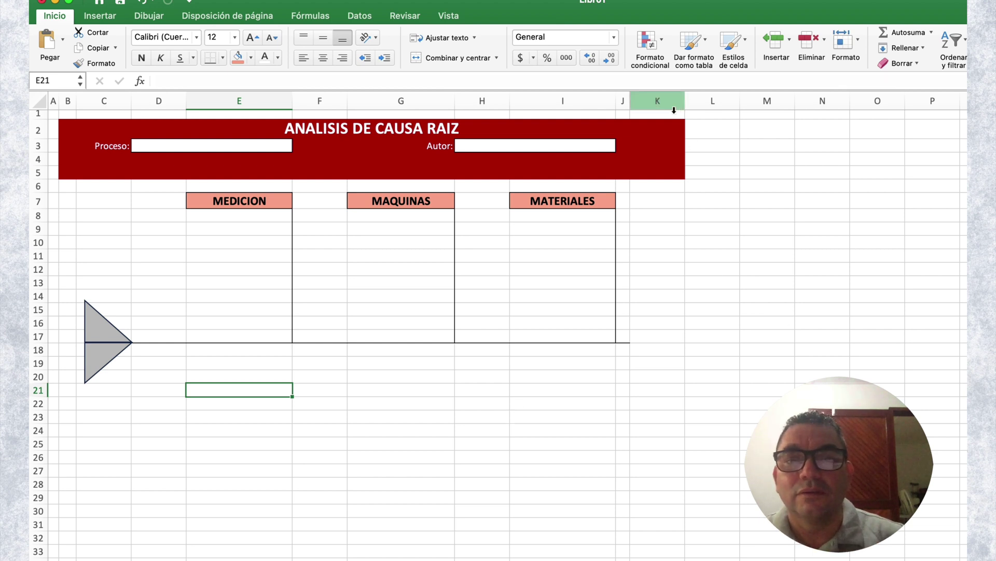
Step: Widen column K and enter 'PROBLEMA U OPORTUNIDAD' in K17 and 'CAUSAS RAICES' in K18
left_click_drag(685, 102, 706, 102)
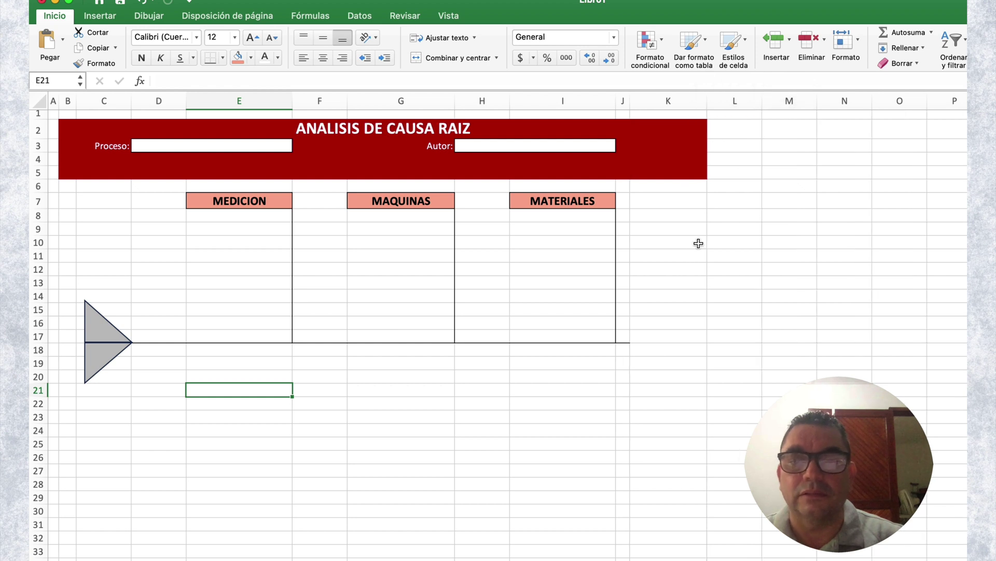
left_click(655, 337)
type("P")
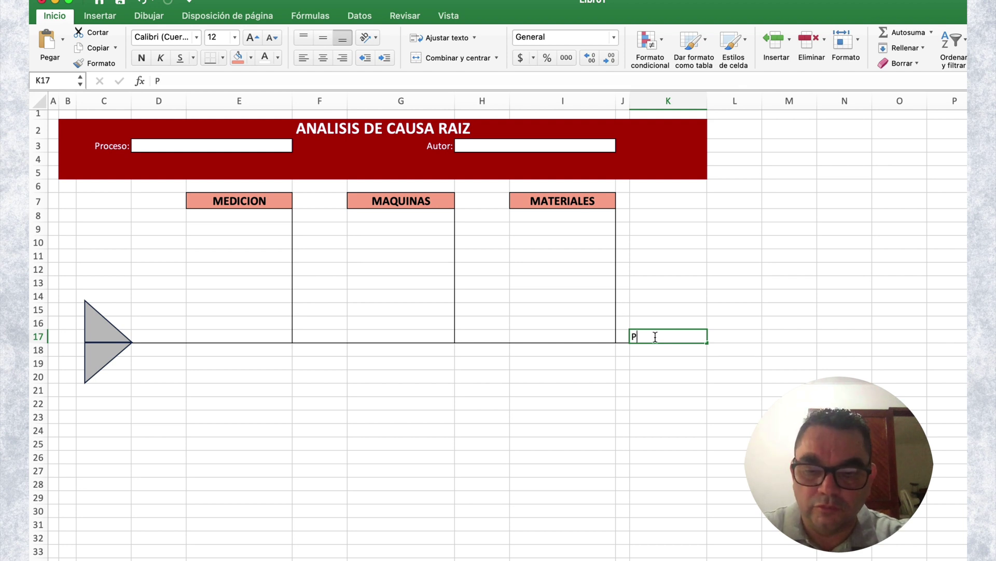
type("ROB")
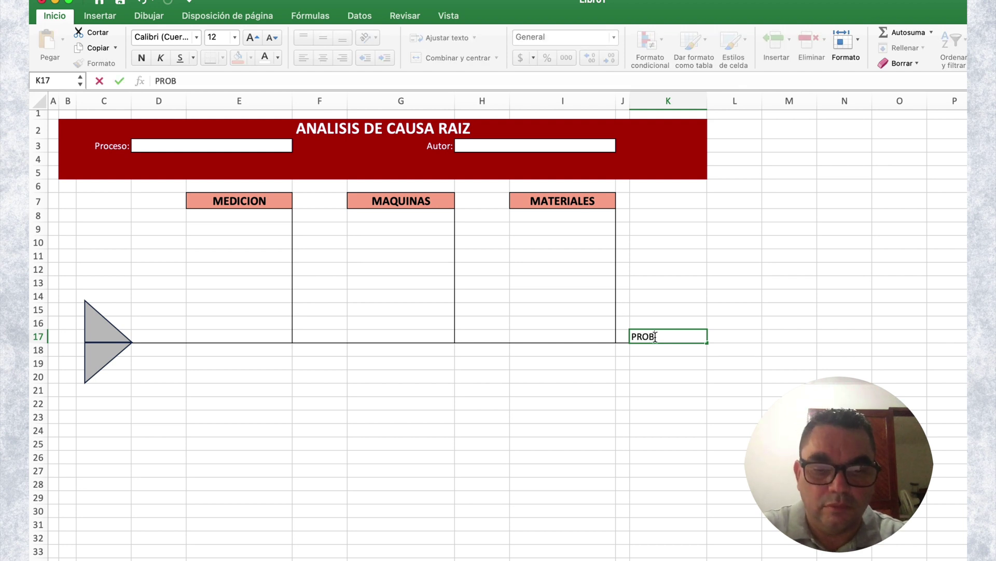
type("LEMA U ")
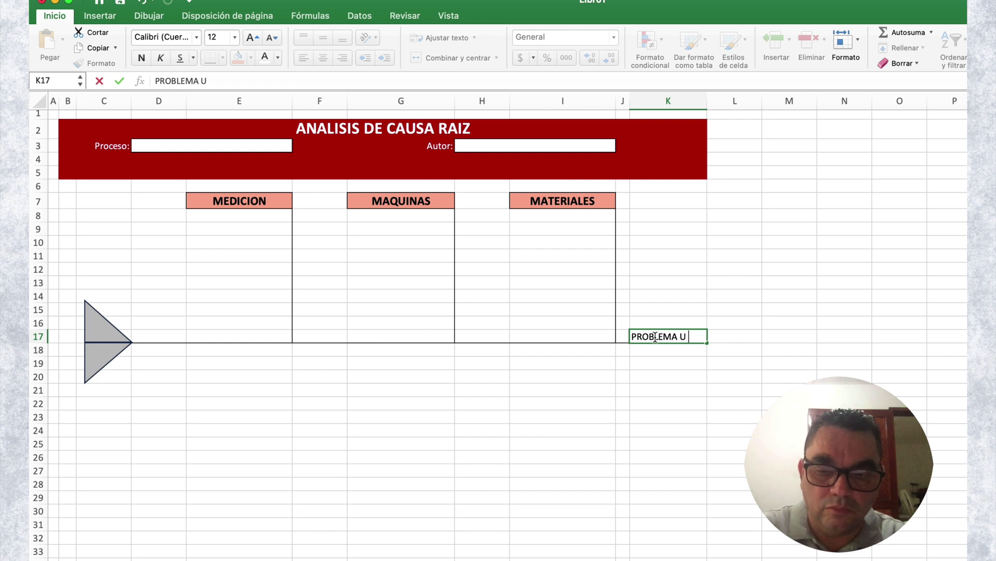
type("OPORTUNI")
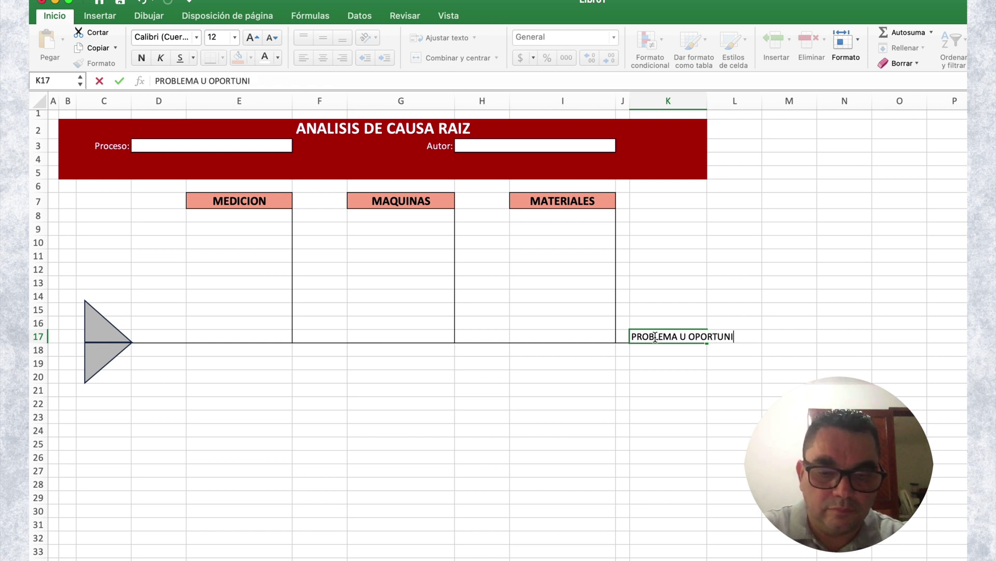
type("DAD")
key("Return")
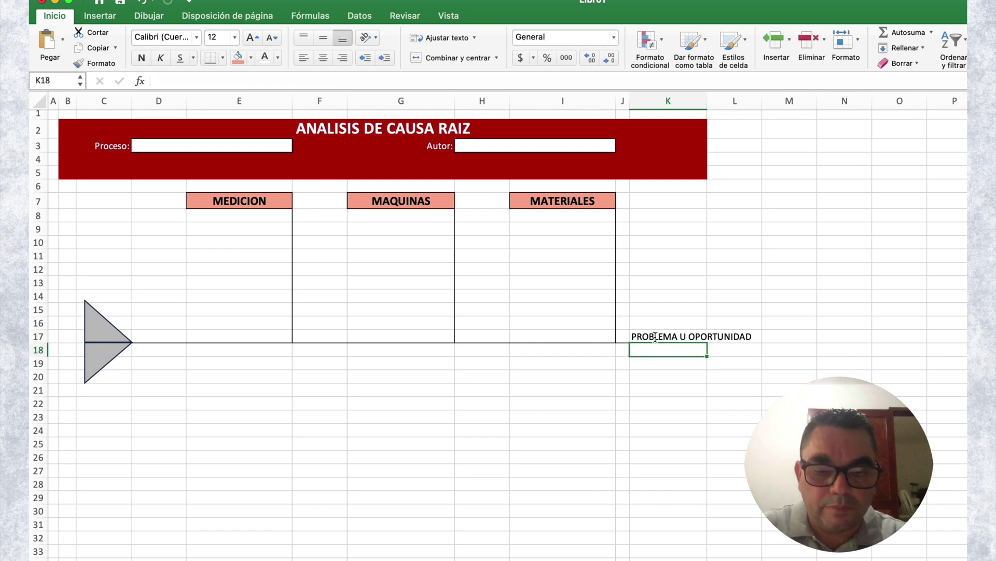
type("CAUSAS")
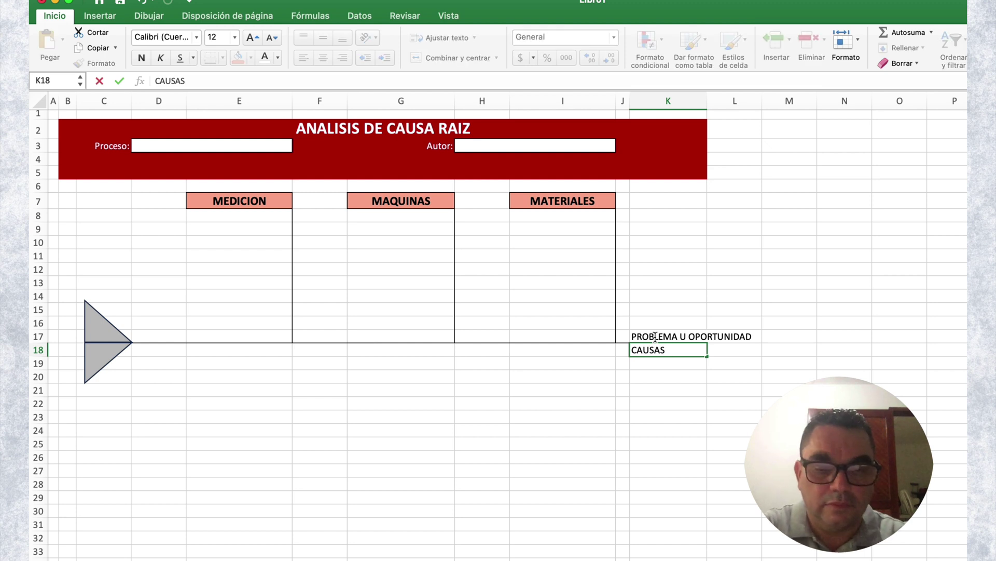
type(" RAICES")
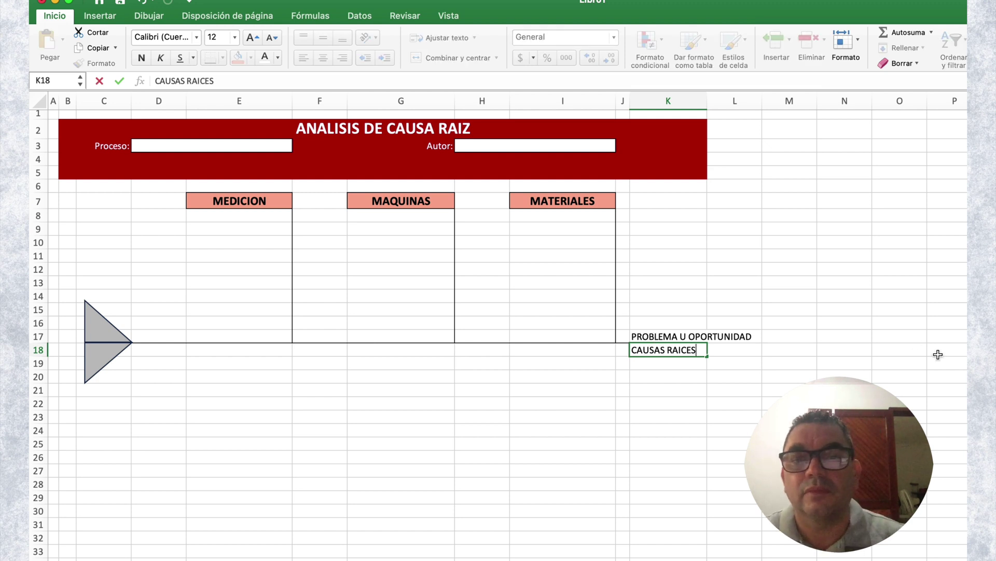
key("Return")
Step: Shorten K17 to 'PROBLEMA' and centre the text in K17:K18
left_click(679, 335)
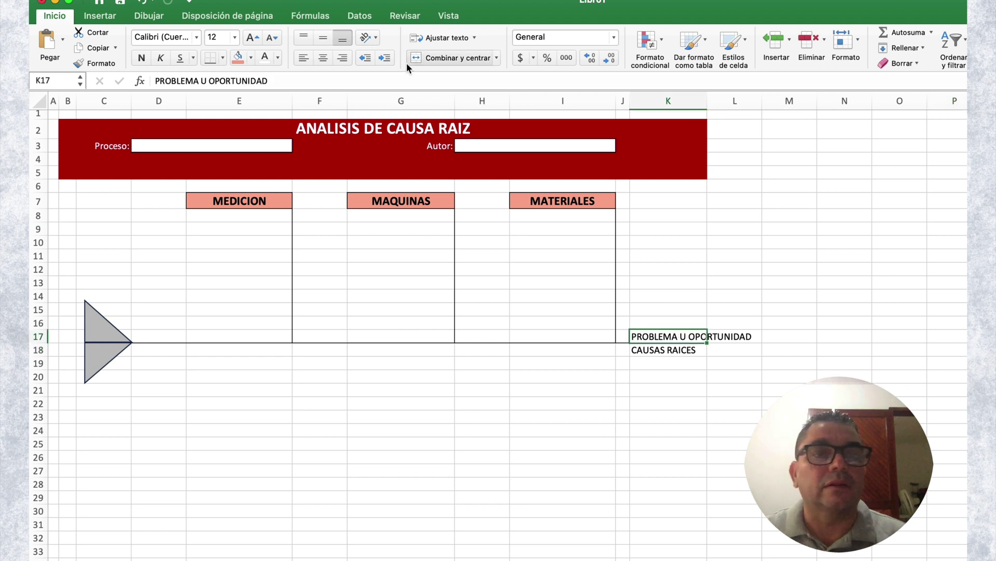
double_click(233, 82)
key("BackSpace")
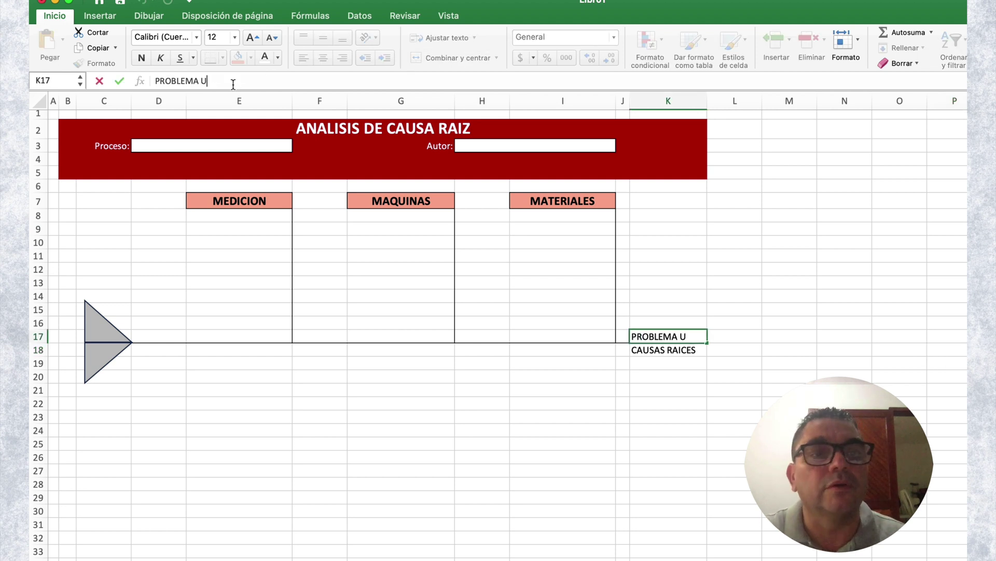
left_click(763, 335)
left_click(670, 339)
left_click_drag(680, 353, 680, 338)
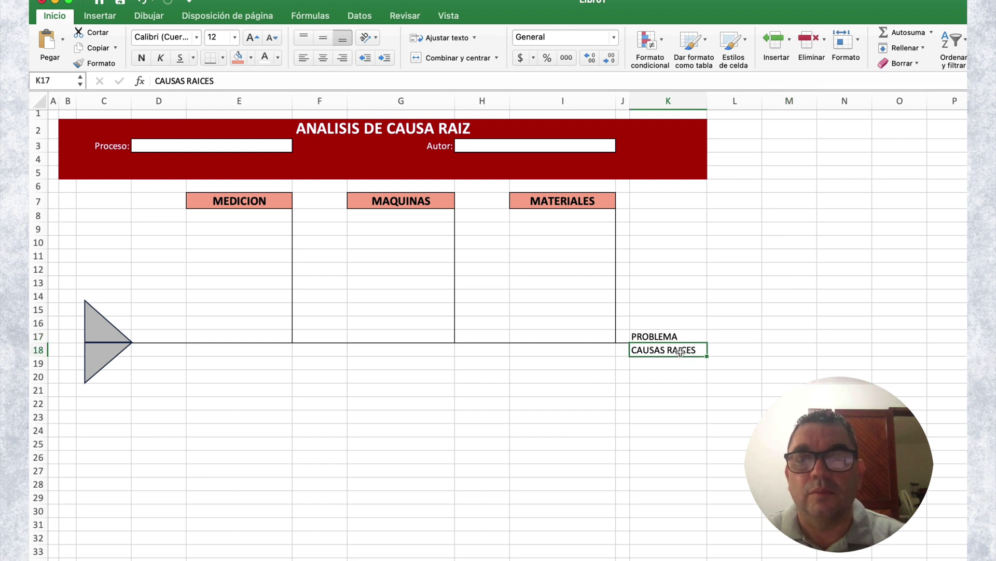
left_click(319, 60)
left_click(809, 279)
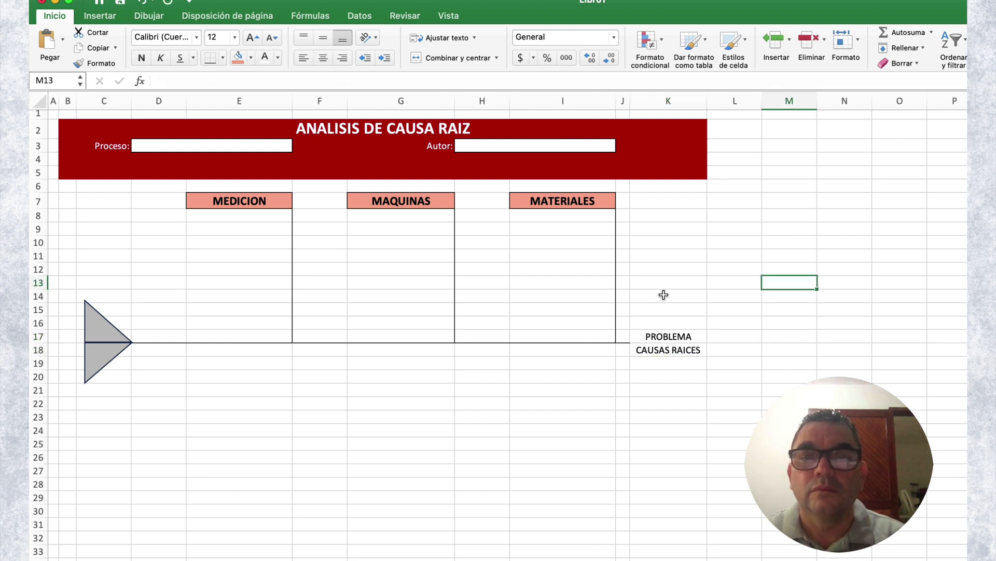
Step: Merge K14:K16 and K19:K21 into single boxes
left_click_drag(664, 294, 666, 324)
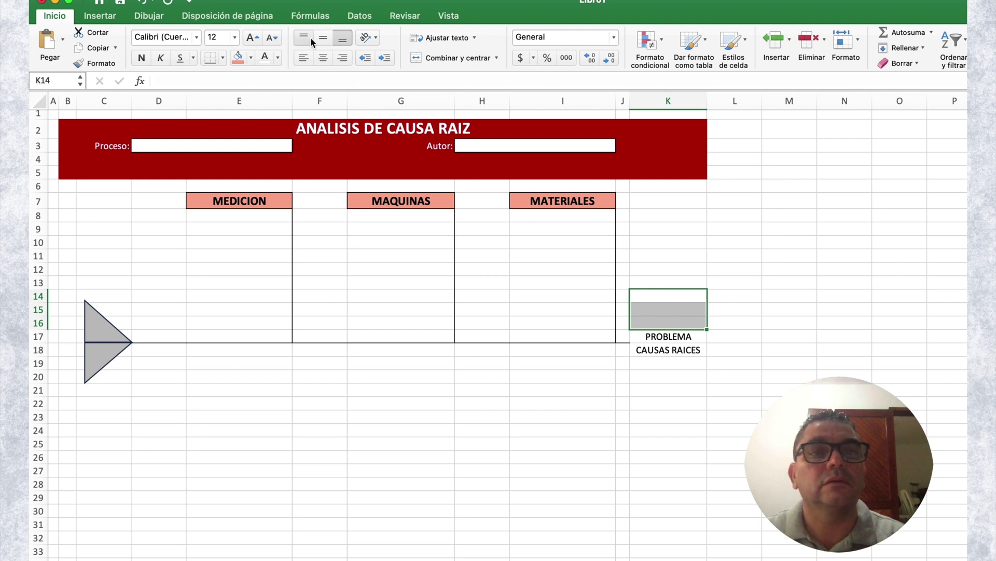
left_click(430, 58)
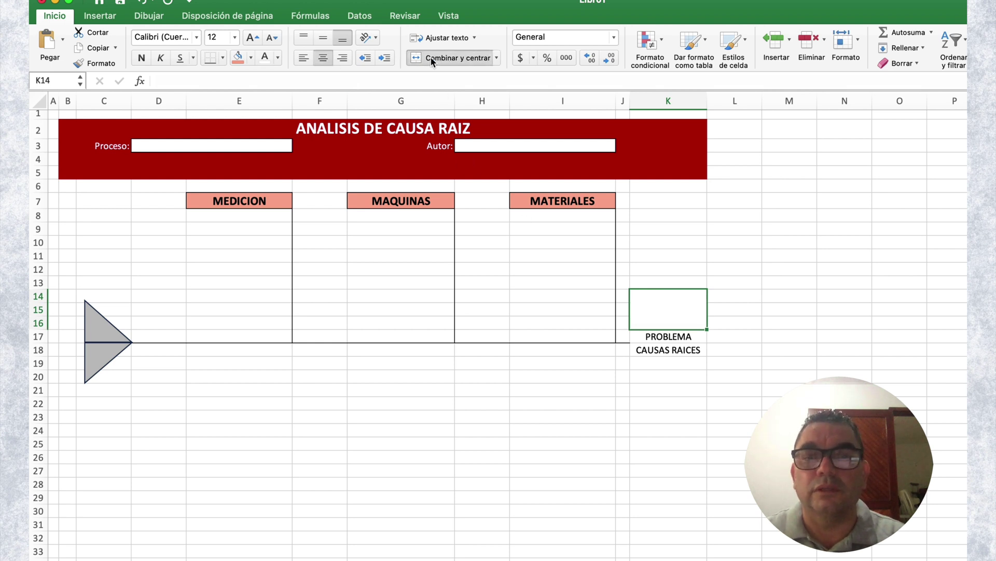
left_click(664, 363)
left_click_drag(664, 365, 664, 390)
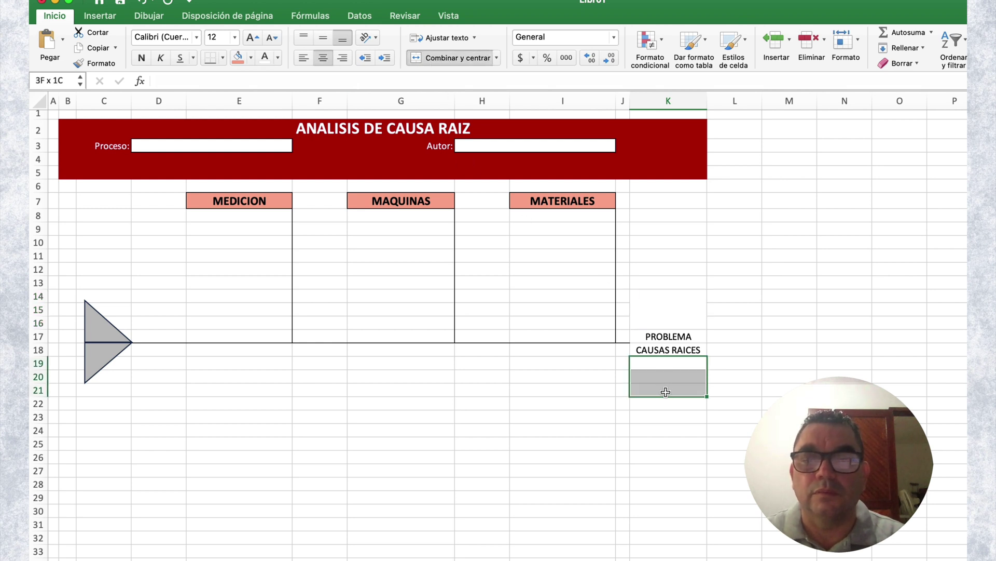
left_click(450, 60)
left_click(755, 347)
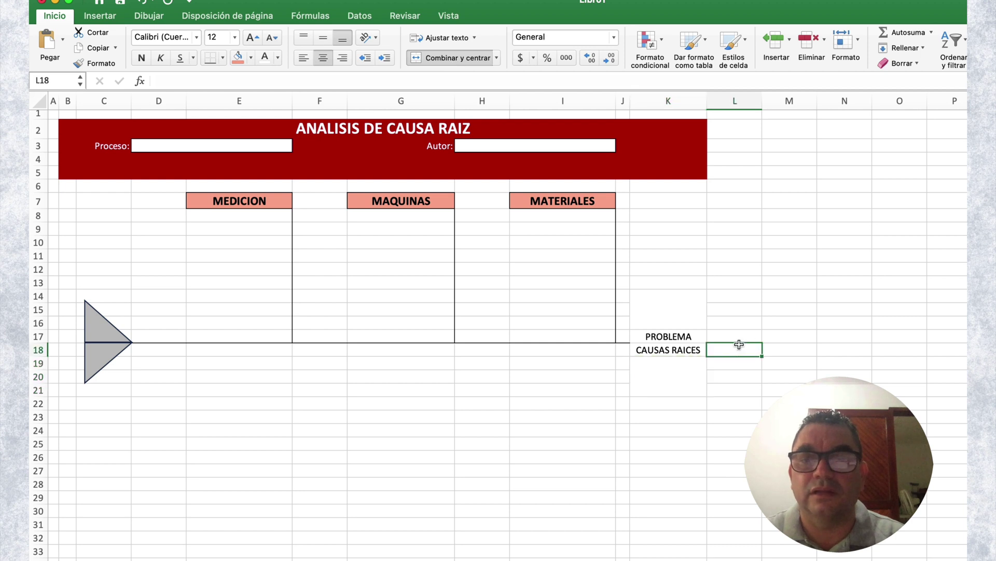
Step: Fill the PROBLEMA cell yellow and the CAUSAS RAICES cell orange
left_click(680, 338)
left_click(252, 58)
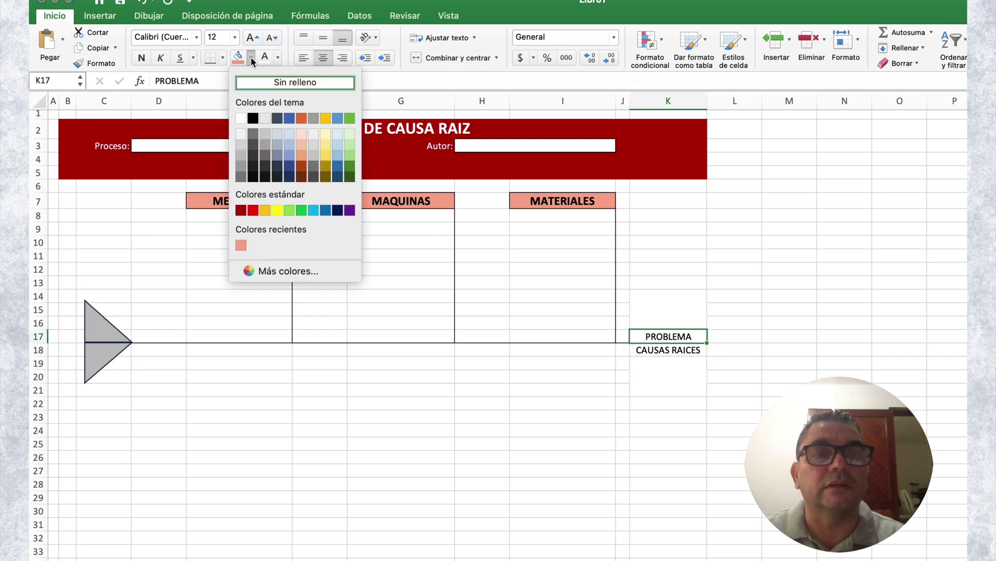
left_click(277, 209)
left_click(689, 430)
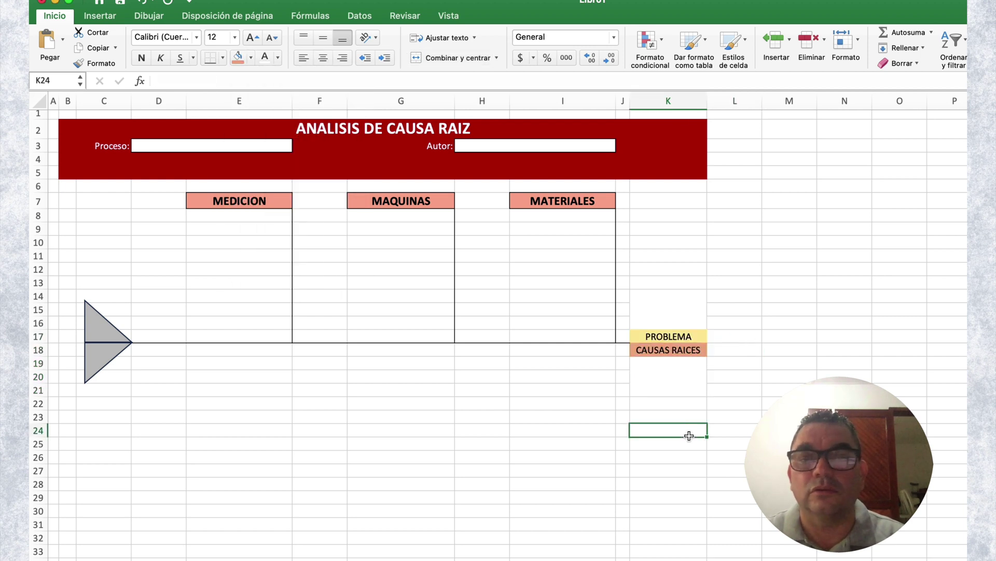
Step: Put an outside border around K14:K21
left_click_drag(699, 336, 699, 348)
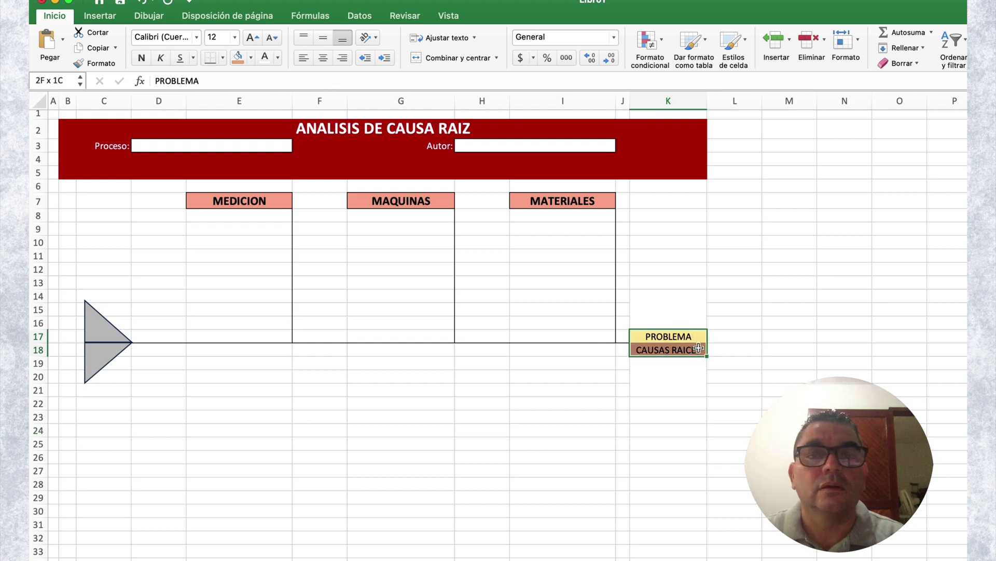
left_click_drag(683, 297, 683, 384)
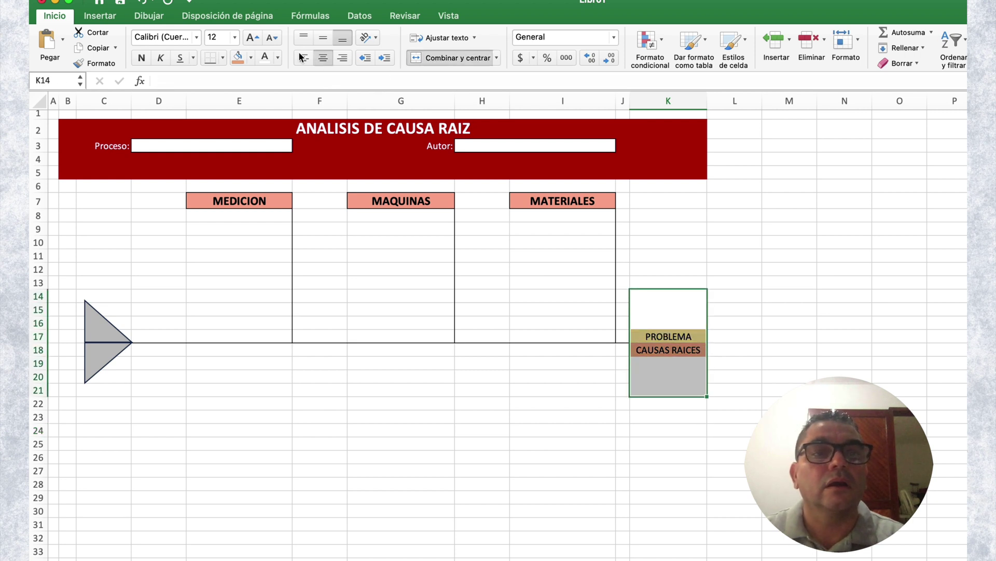
left_click(223, 58)
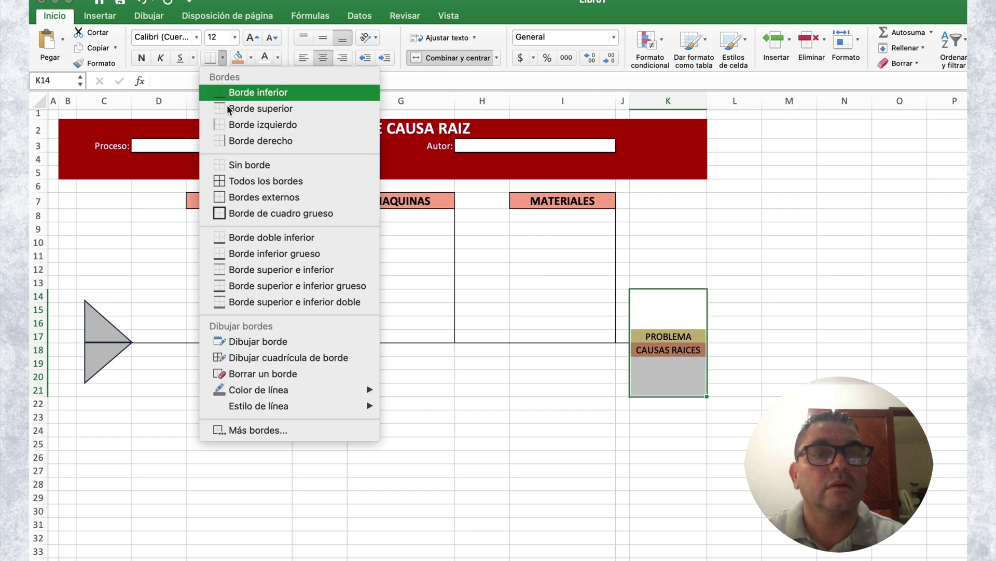
left_click(261, 181)
left_click(855, 282)
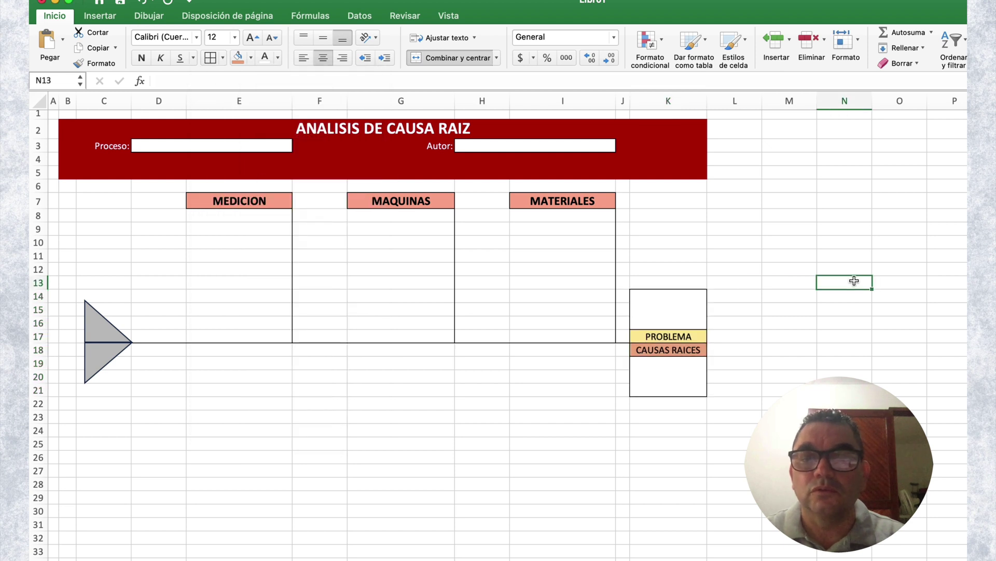
Step: Enter 'Descripbe el problema' in K14, wrapped and vertically centred
left_click(676, 308)
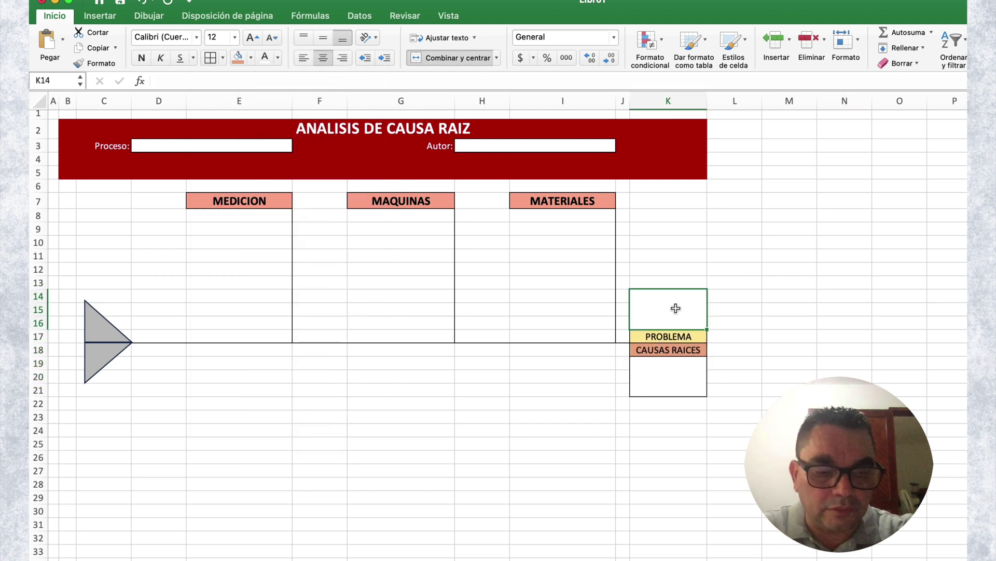
type("Des")
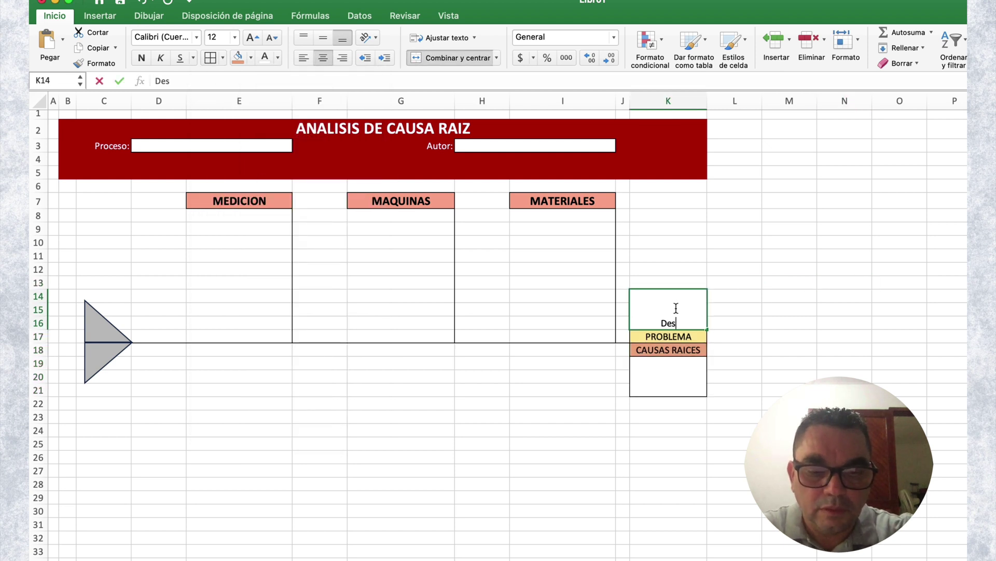
type("crip")
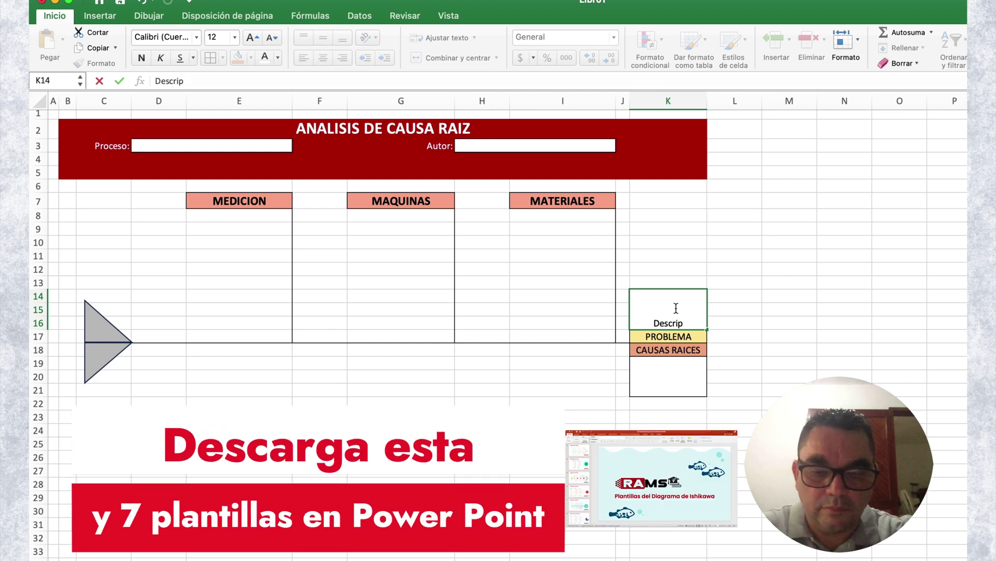
type("be el prob")
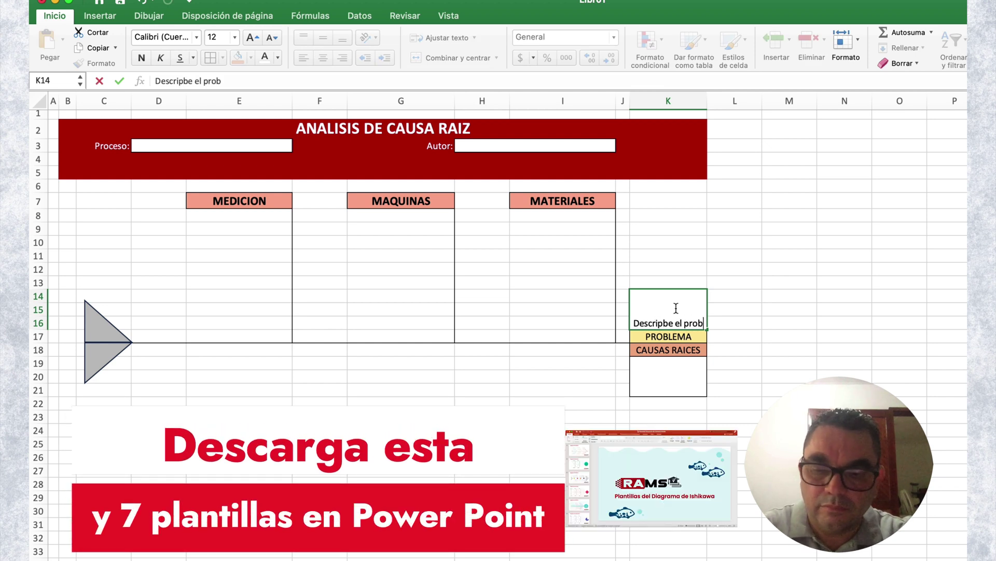
type("lema")
left_click(787, 310)
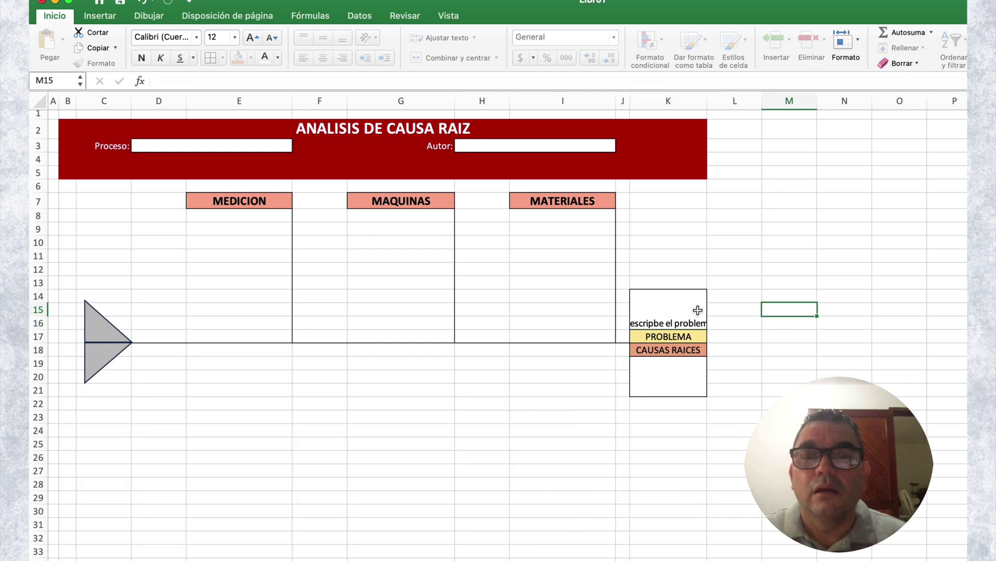
left_click(695, 311)
left_click(443, 38)
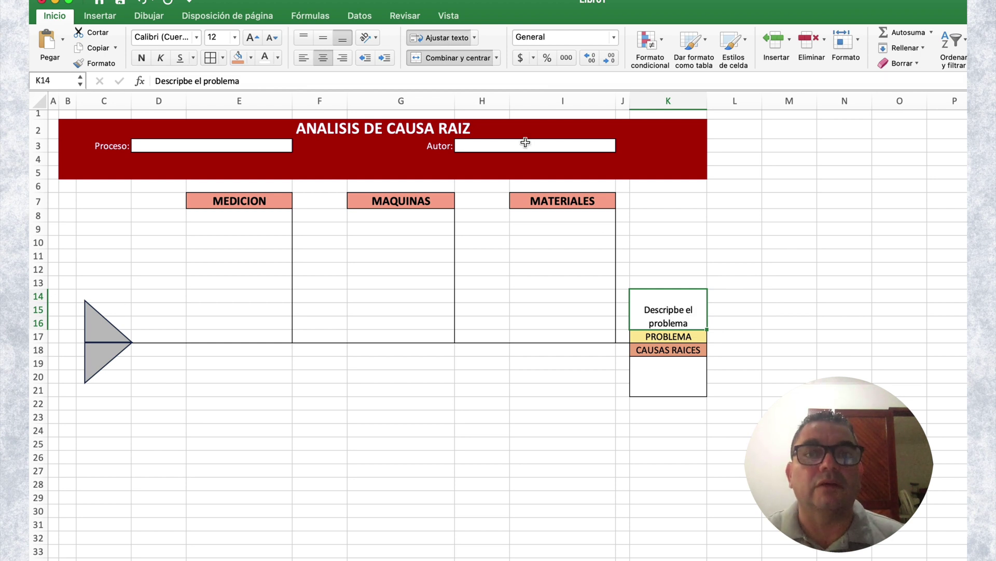
left_click(322, 37)
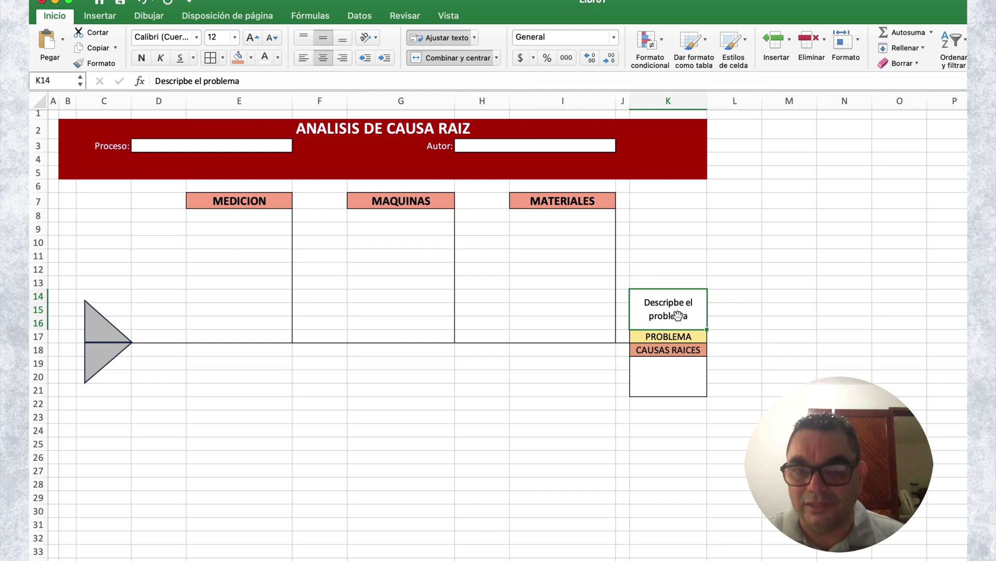
Step: List Causa 1, Causa 2, Causa 3 in the K19 box, left-aligned
left_click(668, 383)
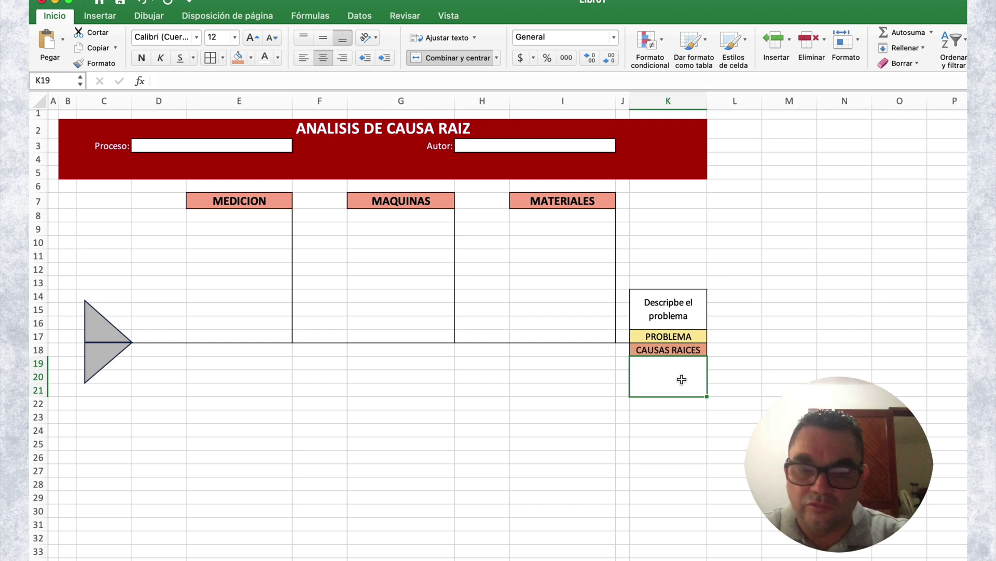
type("Causa 3")
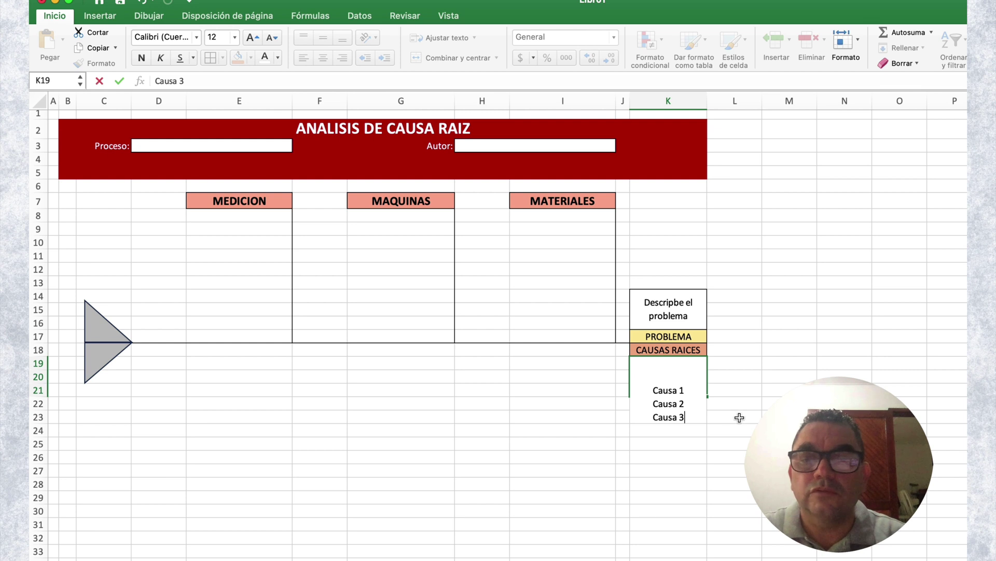
left_click(735, 417)
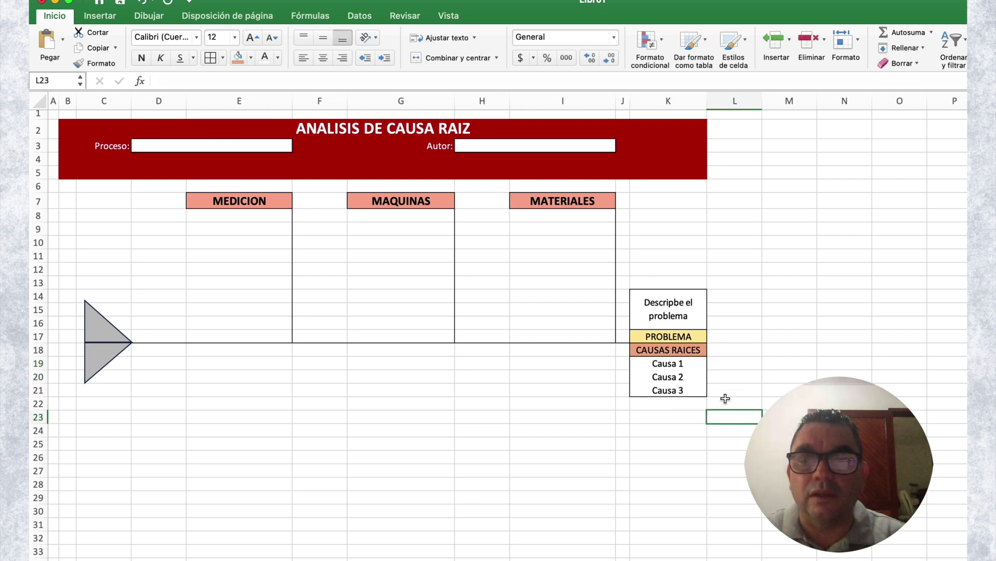
left_click(682, 390)
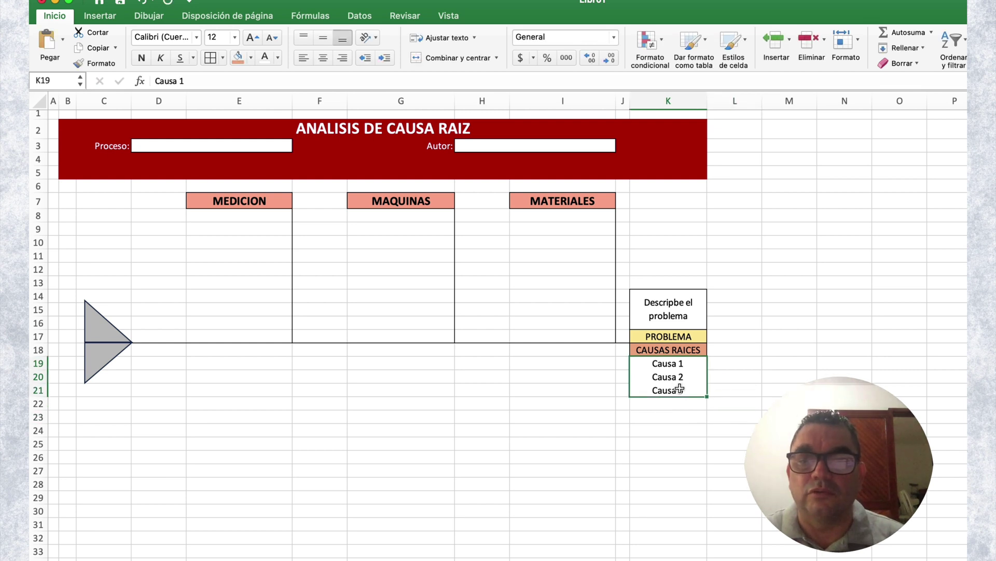
left_click(304, 58)
left_click(776, 404)
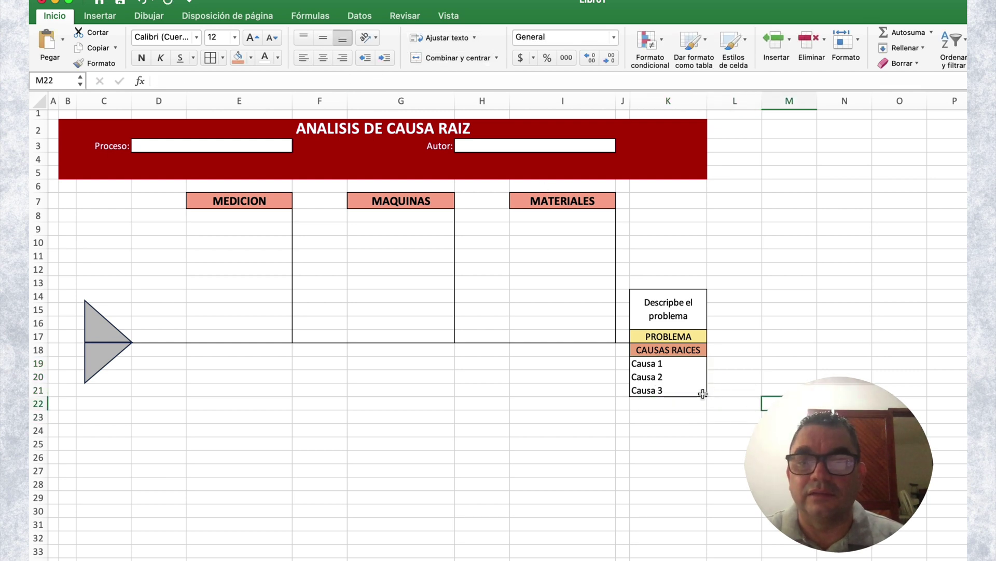
left_click(836, 324)
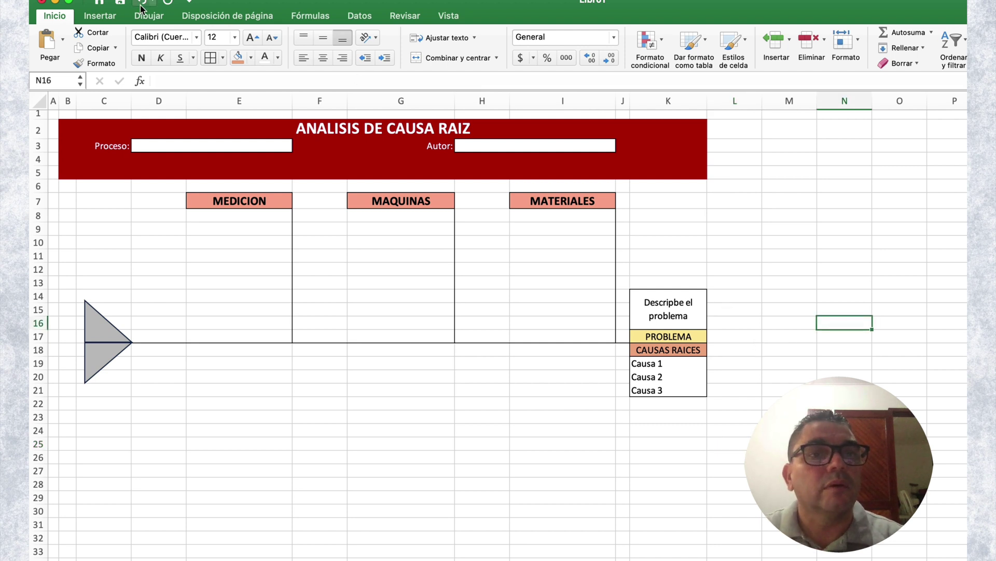
Step: Draw a grey right-pointing triangle beside the problem box as the fish head
left_click(100, 16)
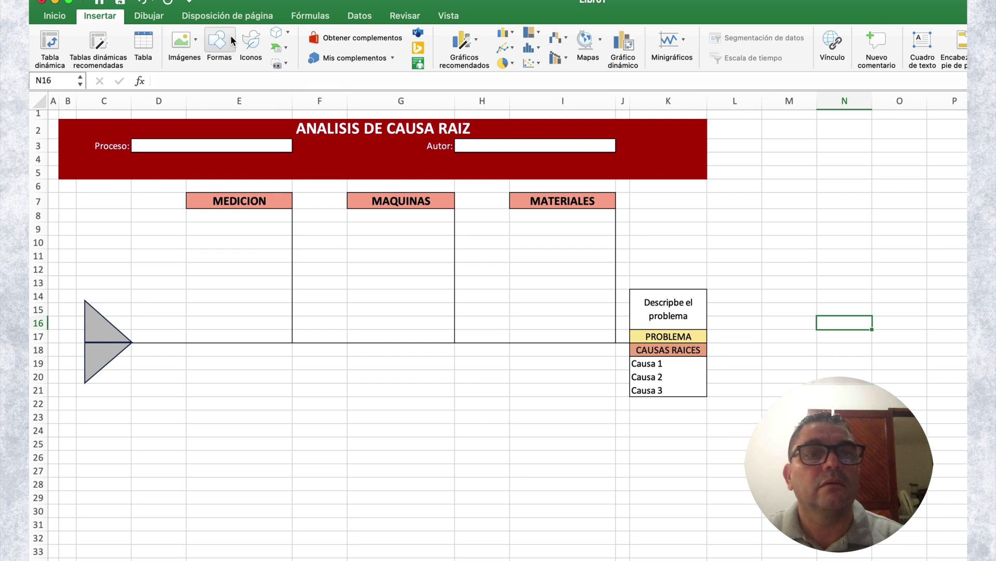
left_click(232, 41)
left_click(386, 87)
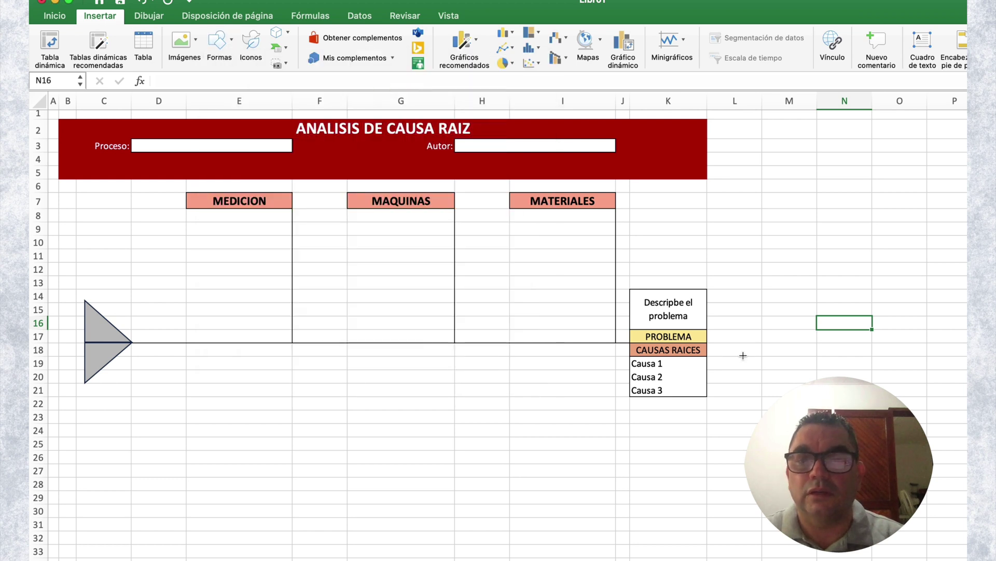
left_click_drag(716, 294, 815, 390)
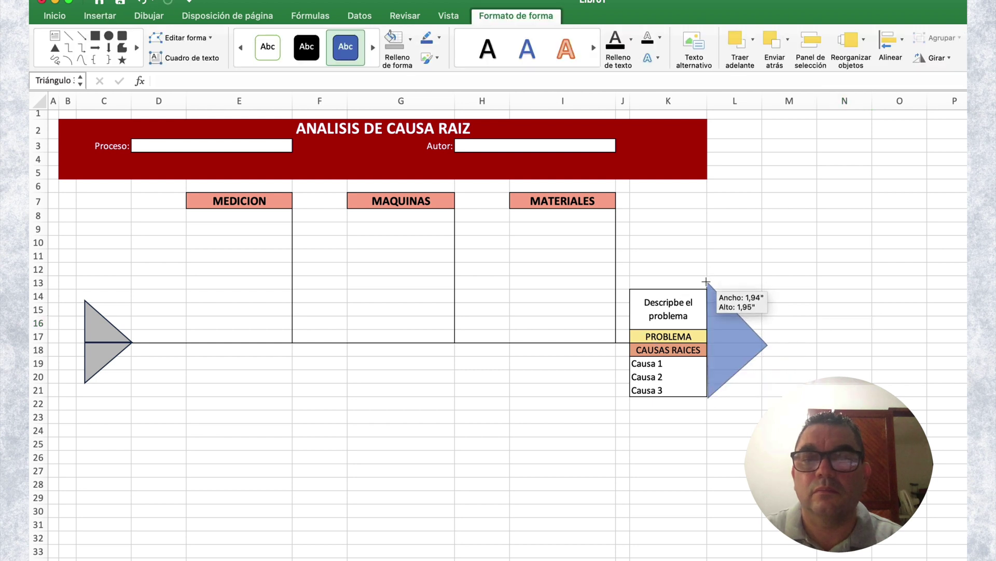
left_click_drag(815, 390, 707, 289)
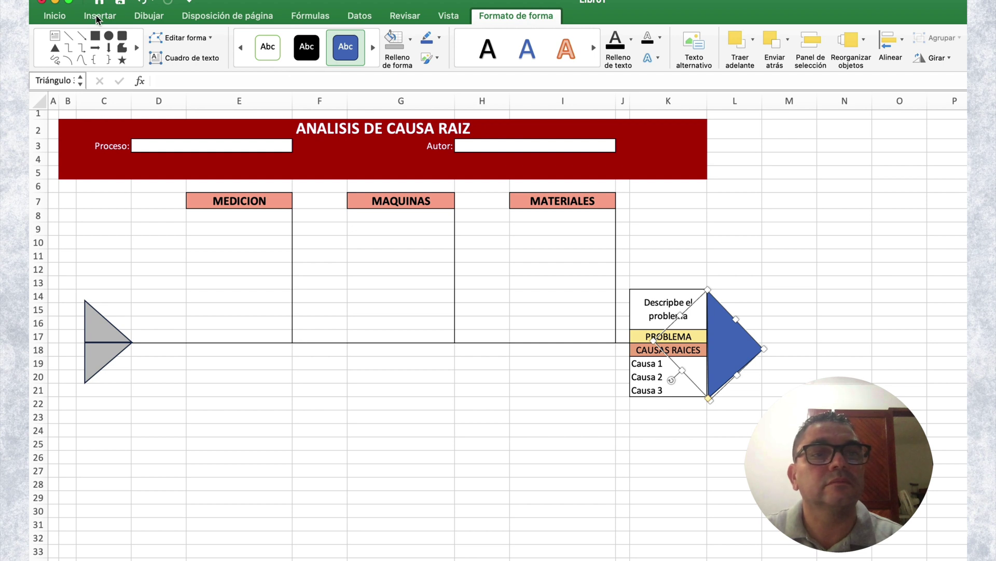
left_click(397, 50)
left_click(855, 254)
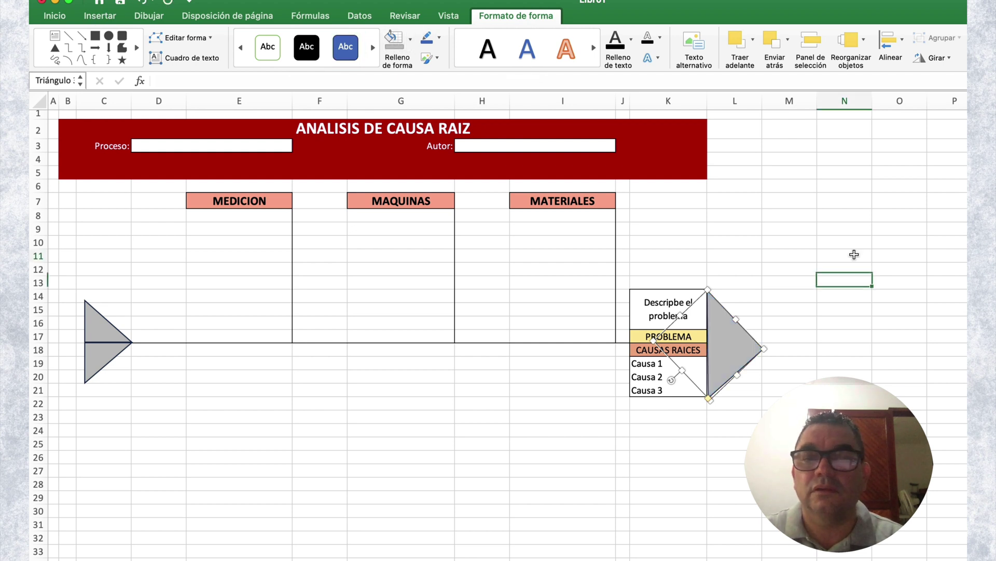
left_click(707, 394)
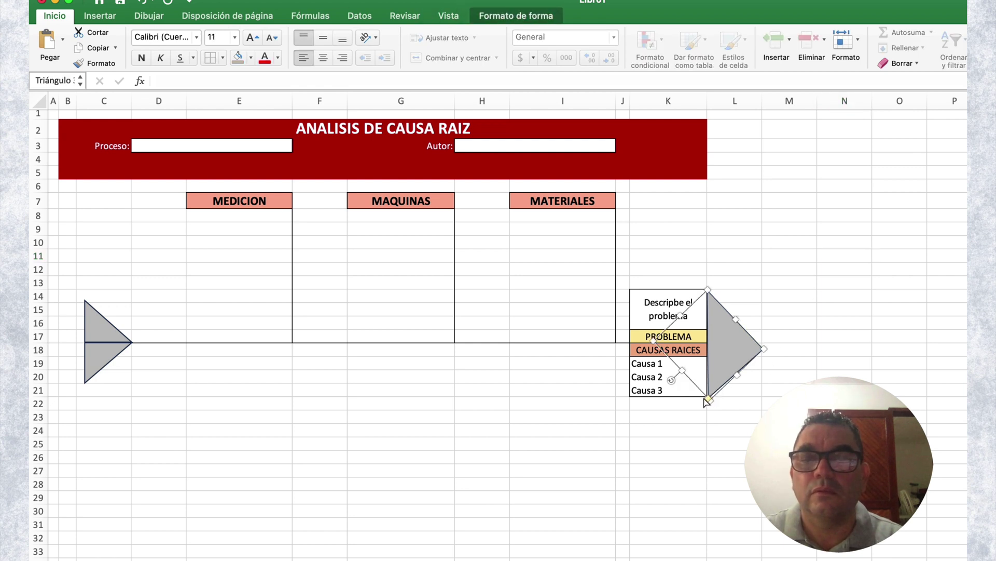
left_click_drag(706, 402, 707, 398)
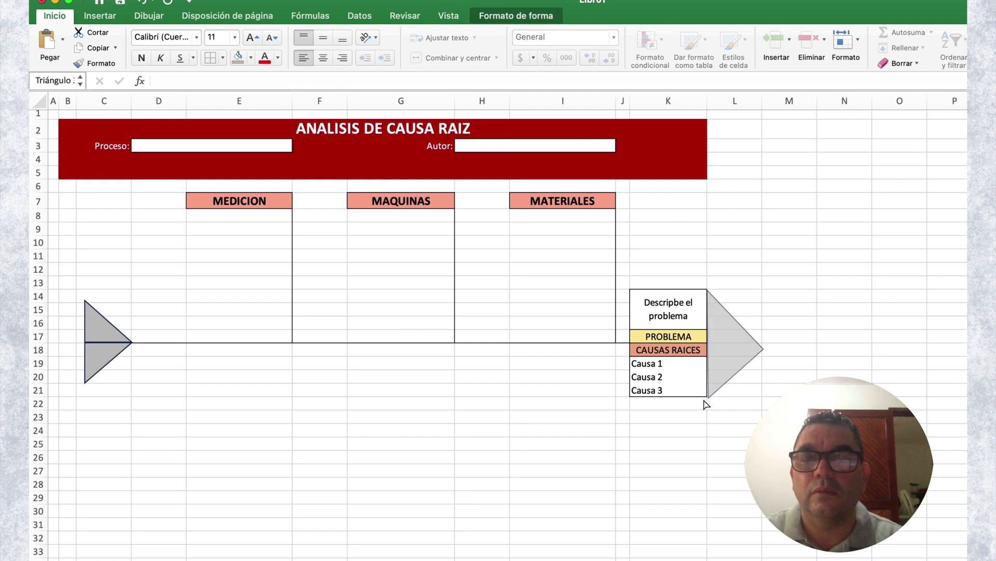
left_click(795, 234)
Step: Extend the red title banner across to column M
left_click(690, 126)
left_click_drag(690, 126, 758, 151)
left_click(903, 262)
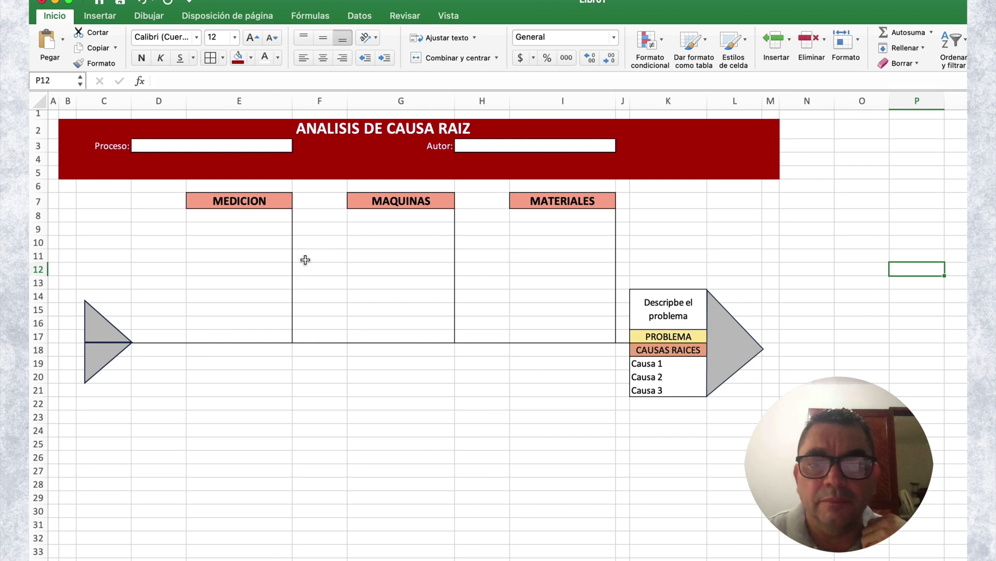
Step: Enter Causa 1, Causa 2 and Causa 3 in E8:E10 under MEDICION
left_click(265, 217)
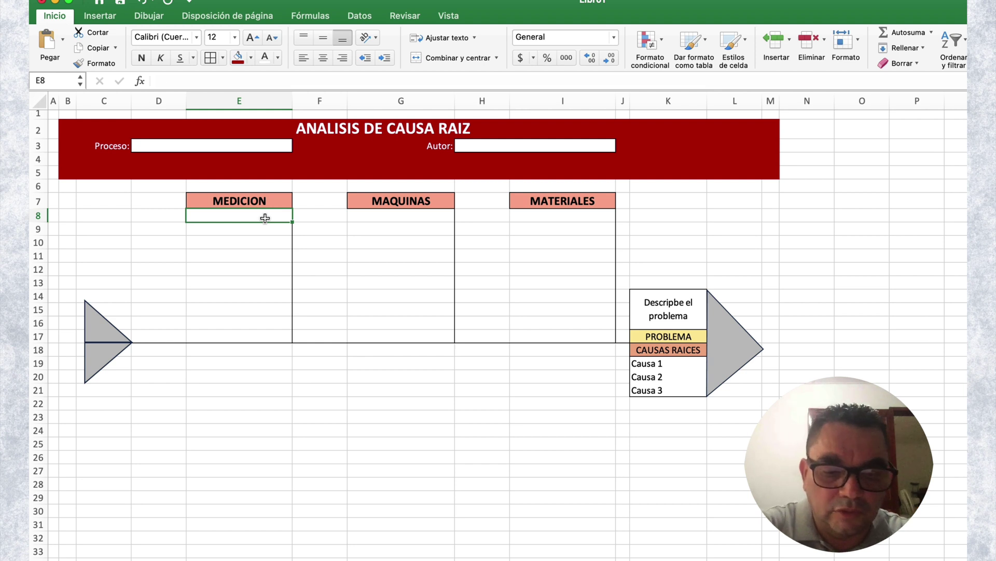
type("Causa 1")
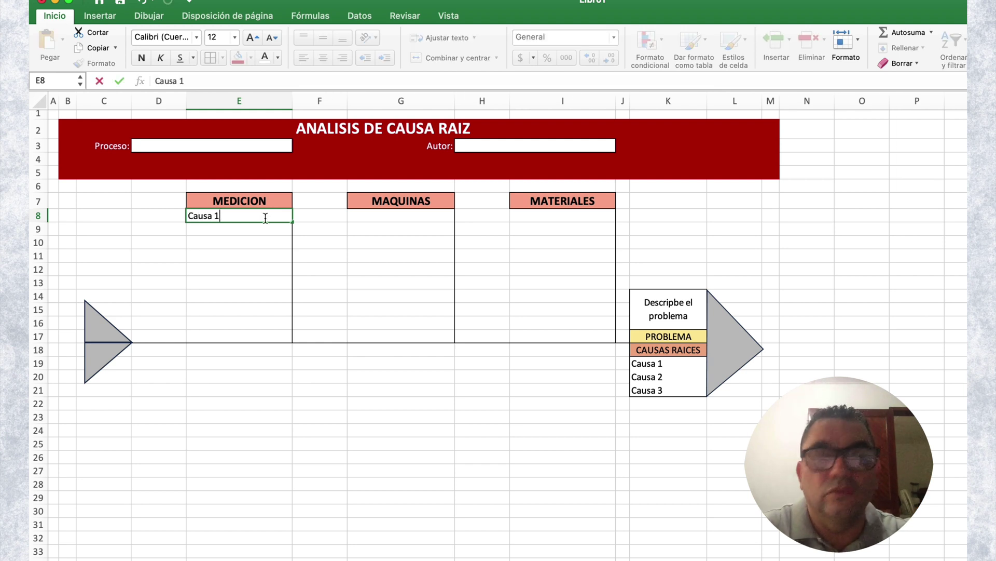
key("Return")
type("Causa 2")
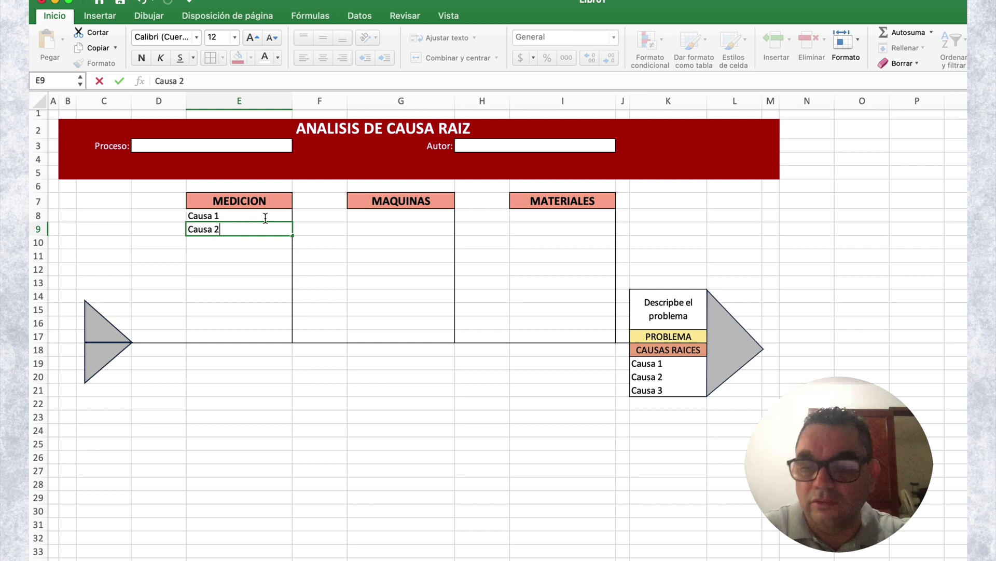
key("Return")
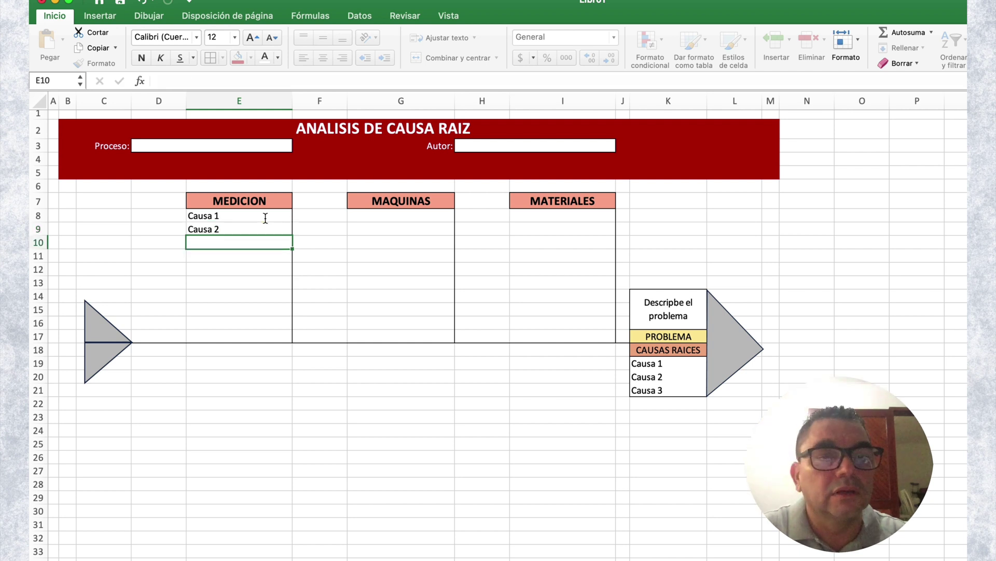
left_click(274, 292)
left_click(241, 238)
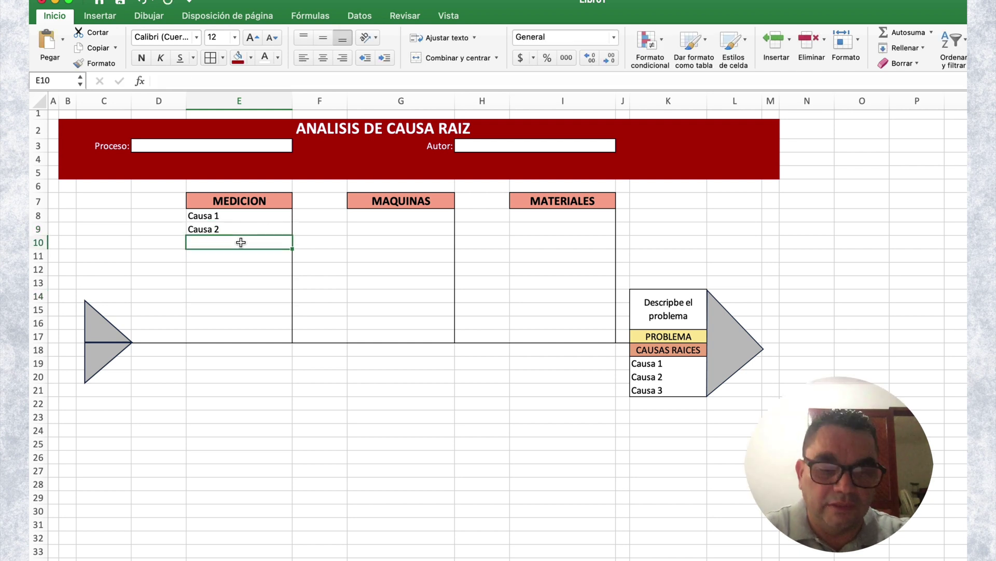
type("Causa")
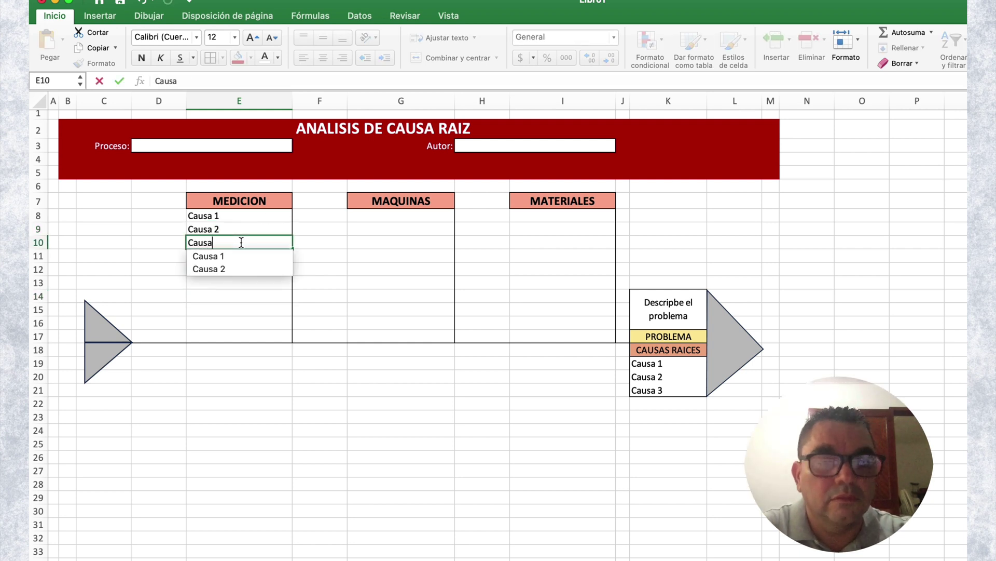
type(" 3")
left_click(240, 283)
Step: Right-align the three cause entries and select the MEDICION cause column
left_click_drag(243, 216, 245, 238)
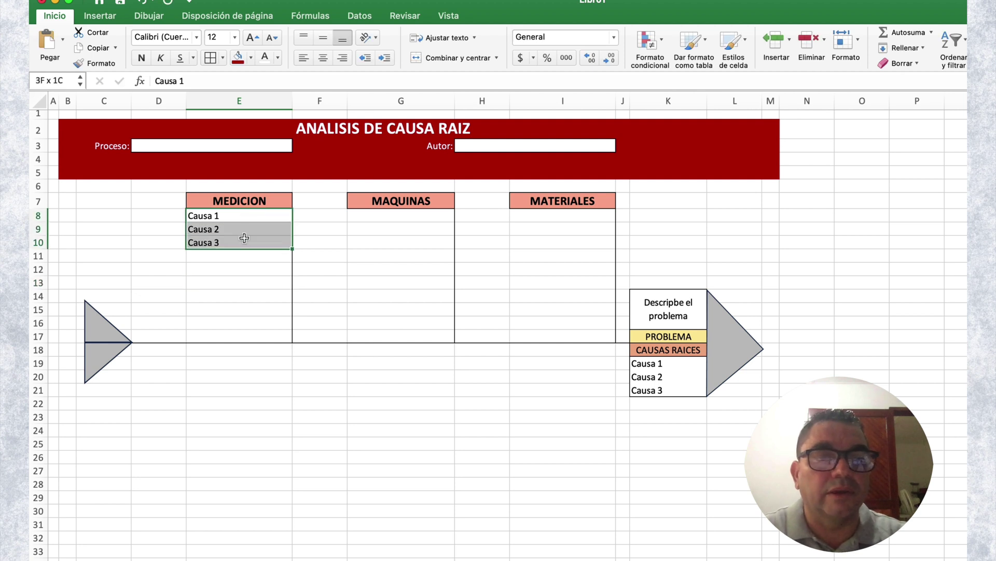
left_click(343, 58)
left_click(323, 282)
left_click_drag(275, 215, 276, 319)
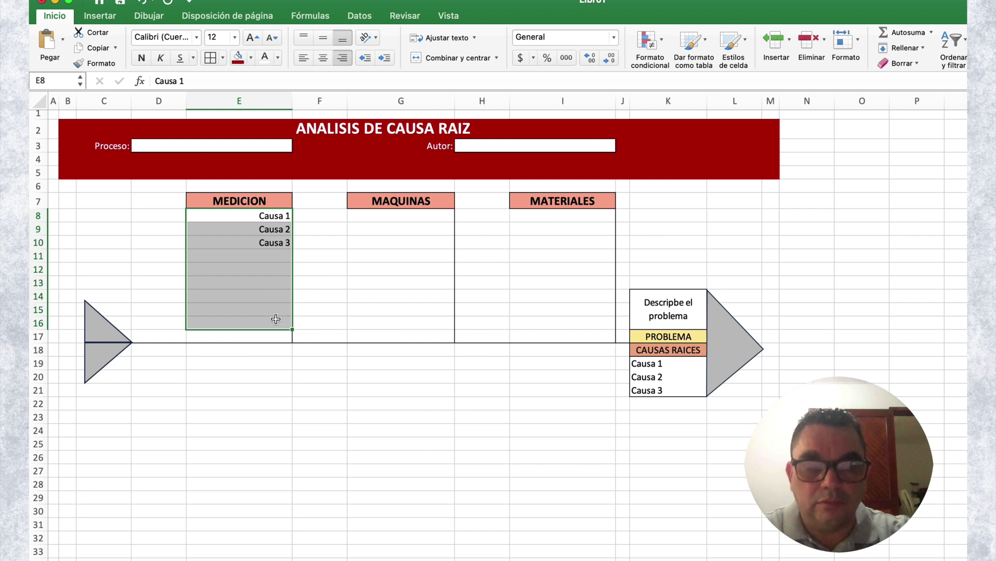
Step: Paste the cause list under MAQUINAS (G8) and MATERIALES (I8)
left_click(400, 214)
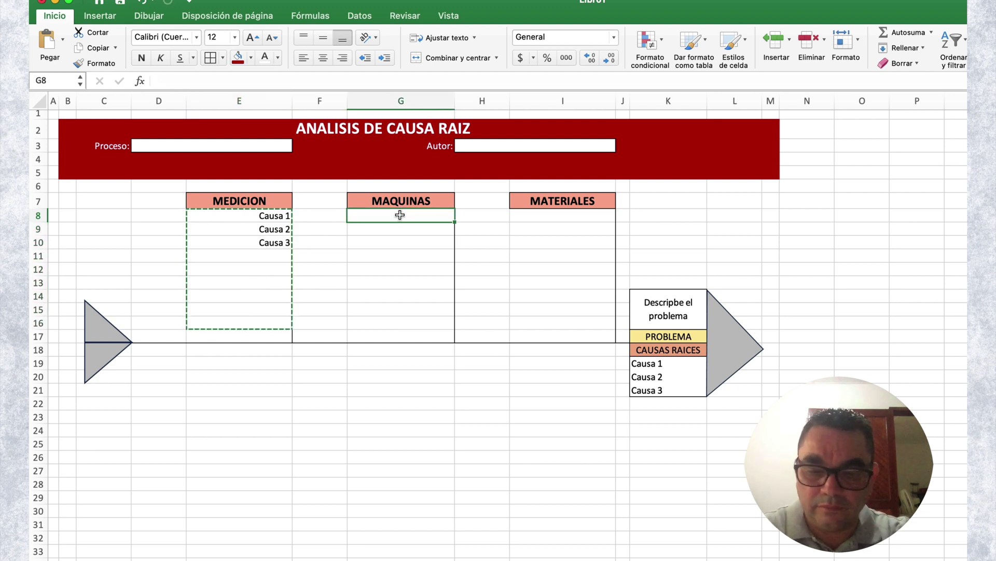
type("Causa 1 Causa 2 Causa 3")
left_click(549, 219)
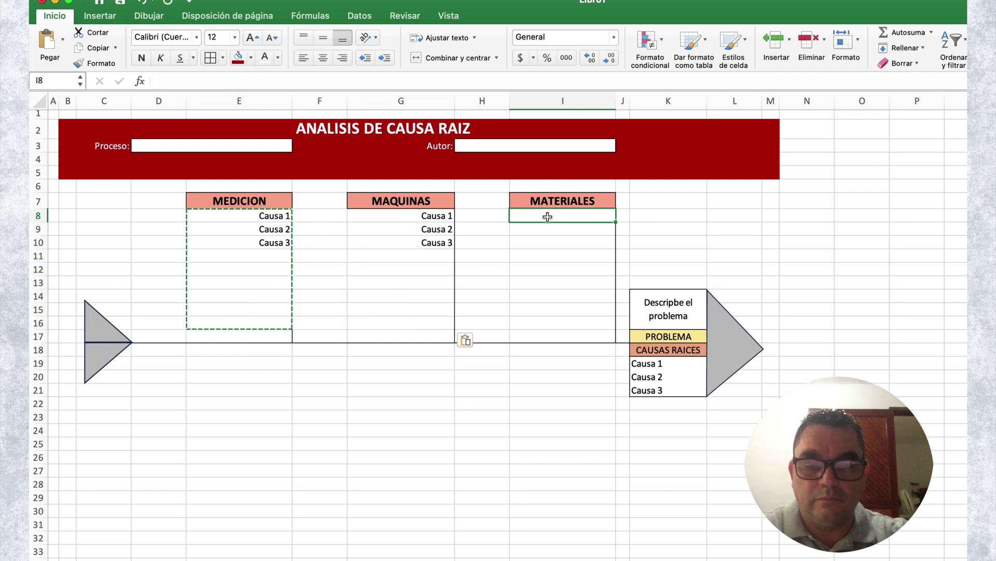
type("Causa 1 Causa 2 Causa 3")
left_click(760, 220)
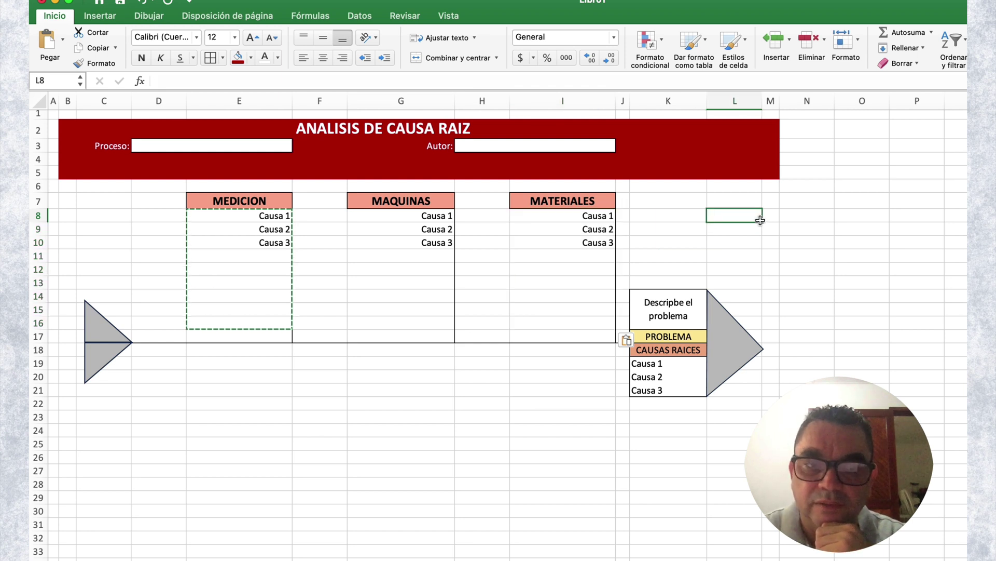
left_click(773, 255)
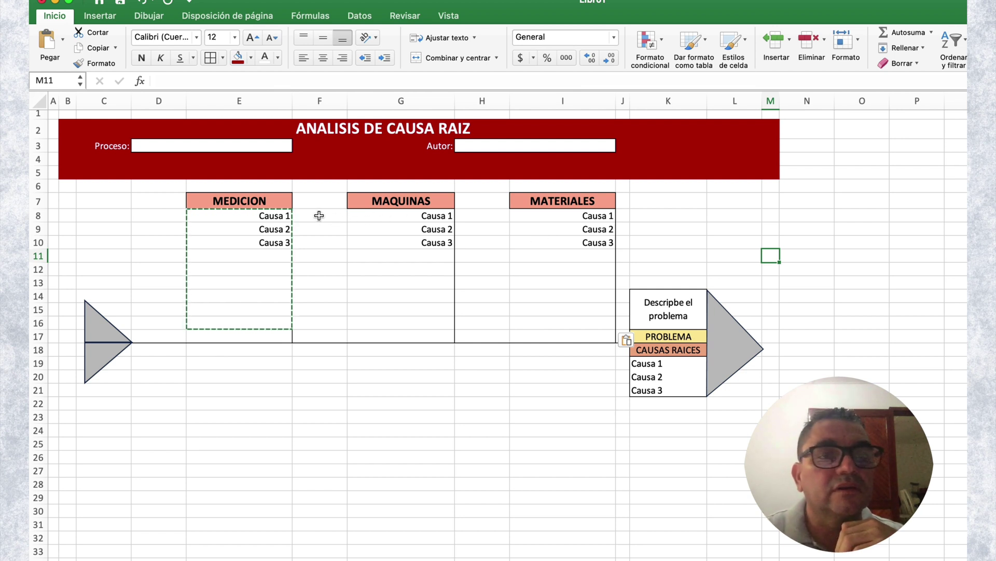
left_click(166, 216)
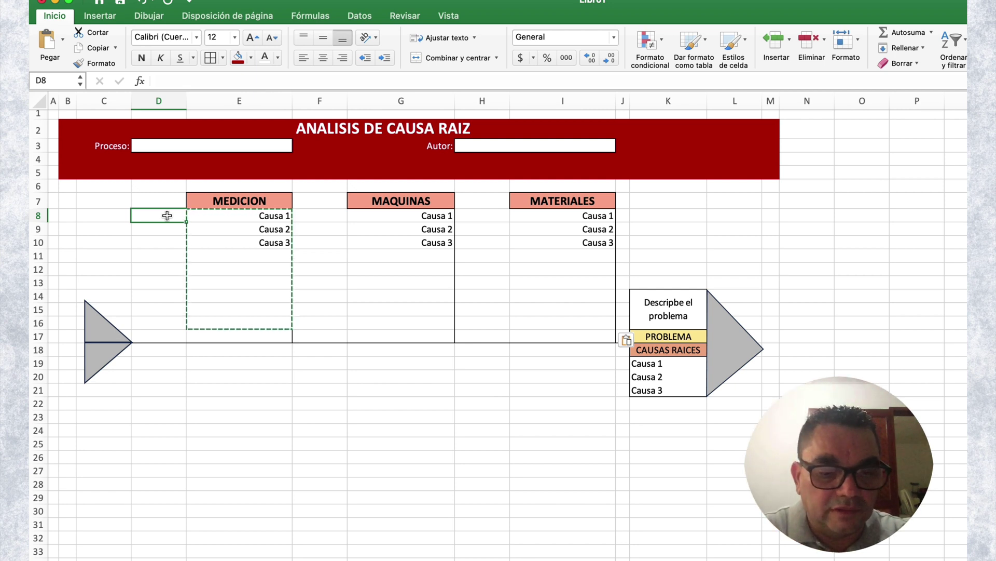
Step: Enter =SI(E8="";"";1) in D8 to number Causa 1
type("=")
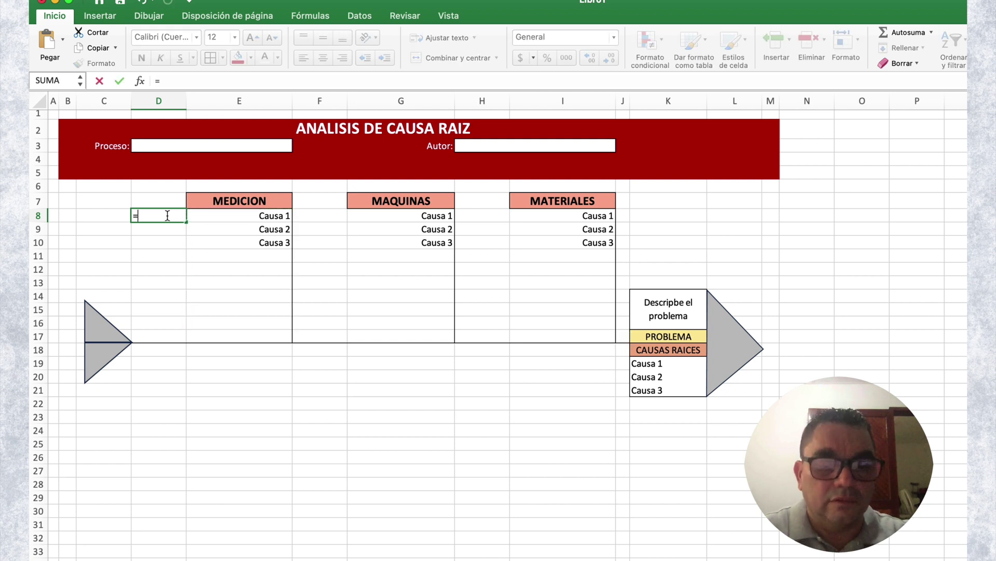
type("si")
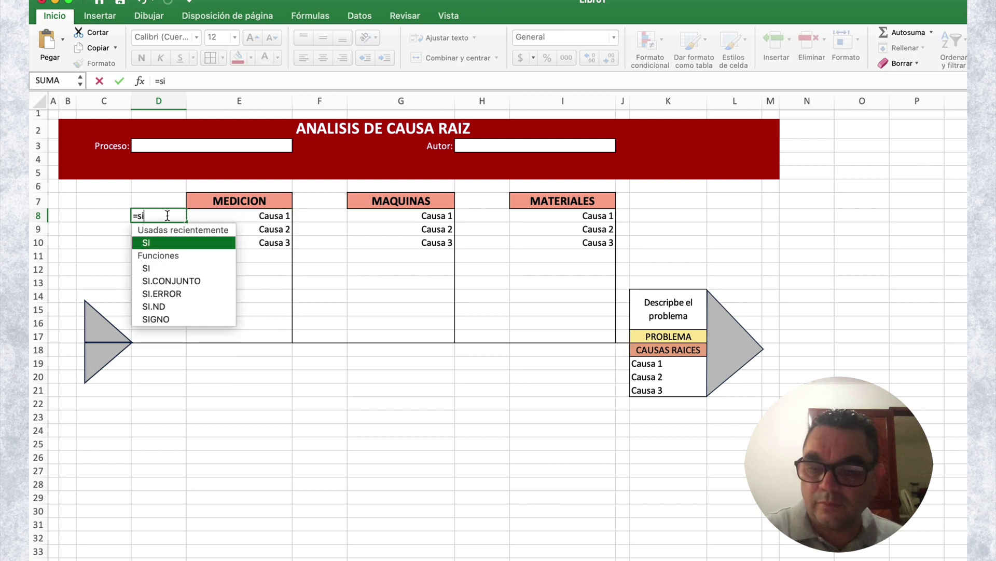
type("(")
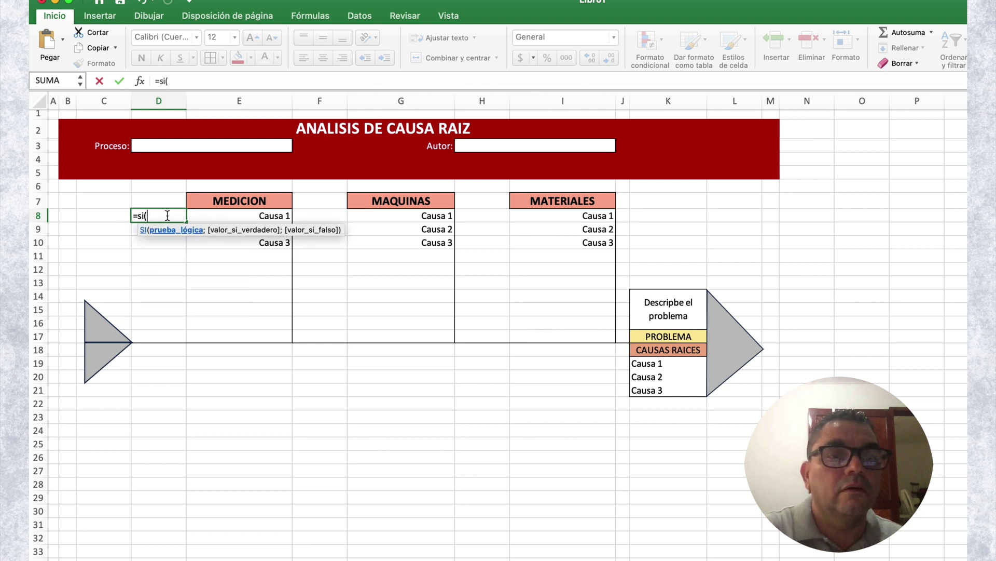
left_click(241, 218)
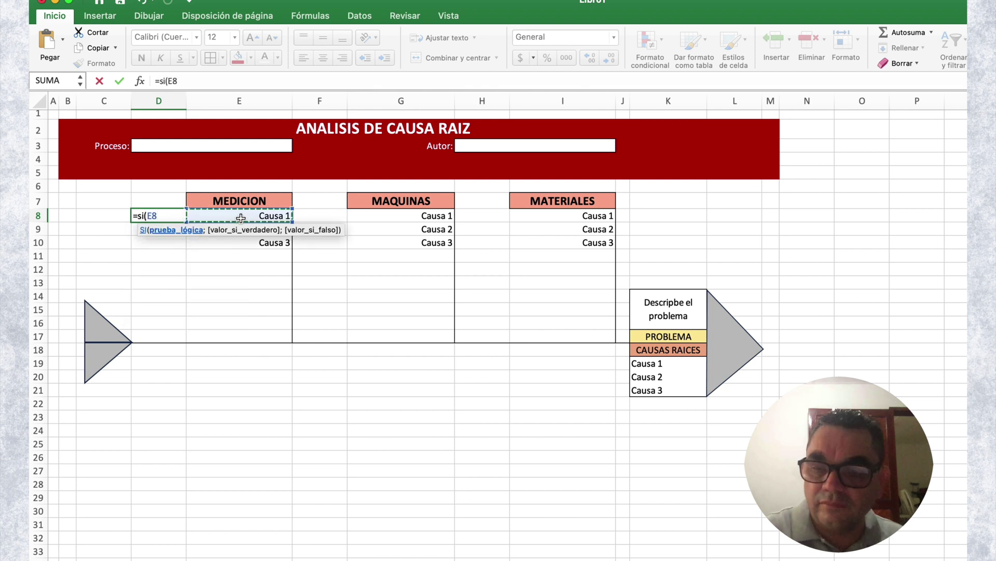
type("=")
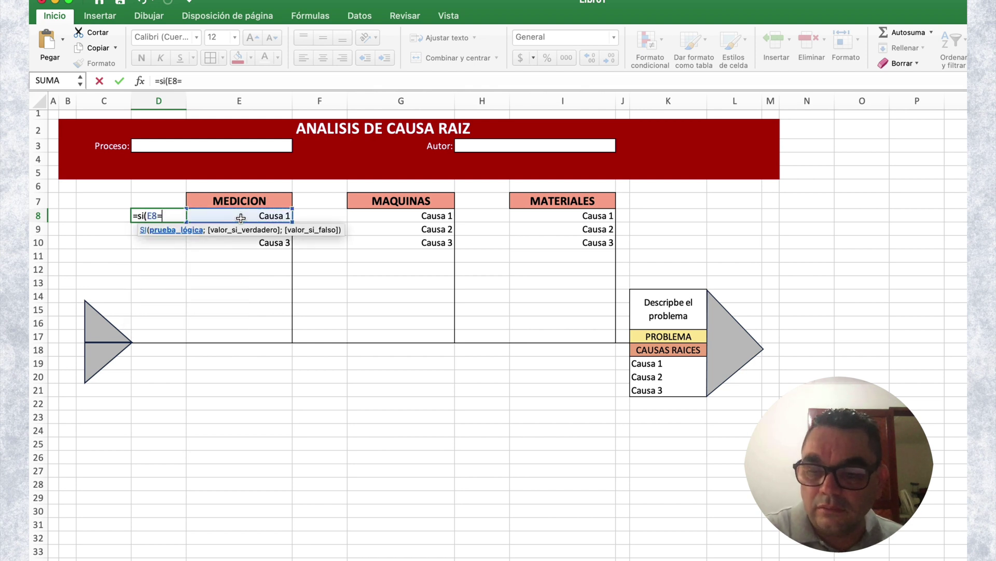
type("\"\"")
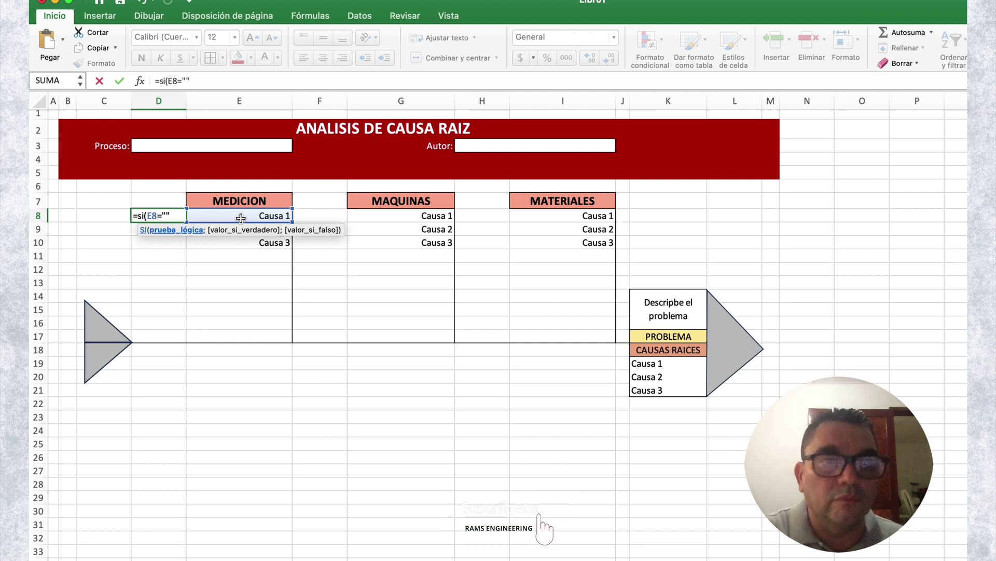
type(";\"\"")
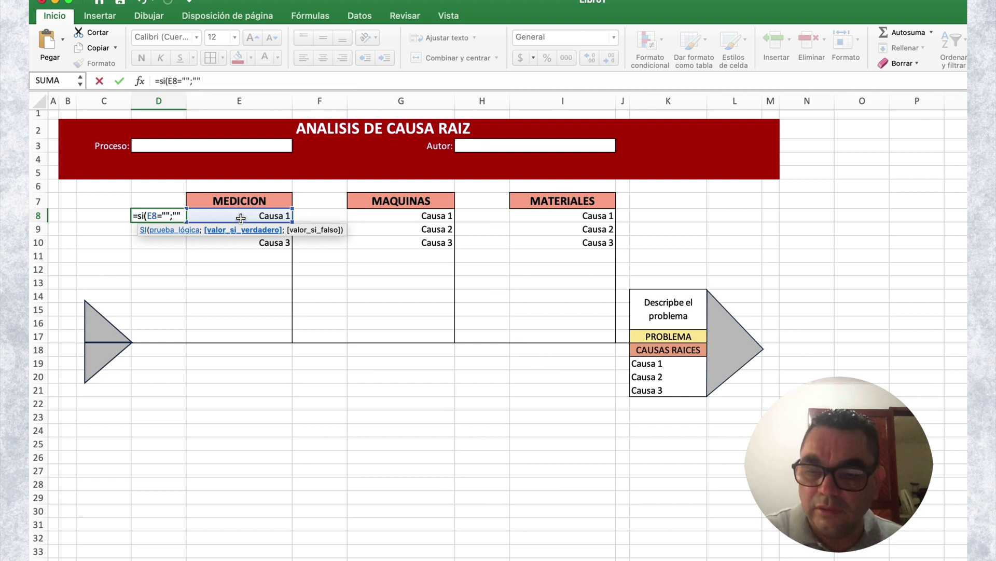
type(";")
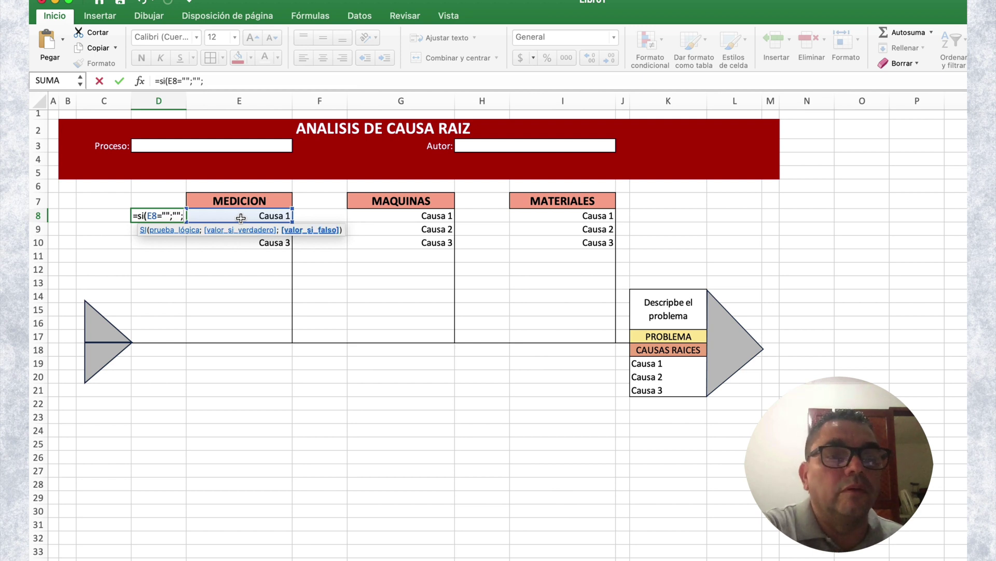
type("1)")
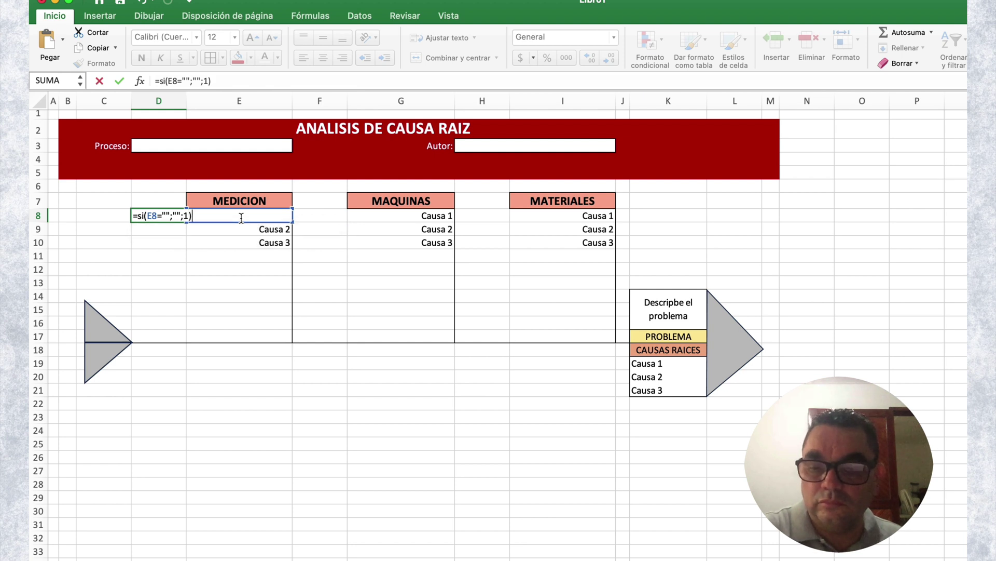
key("Return")
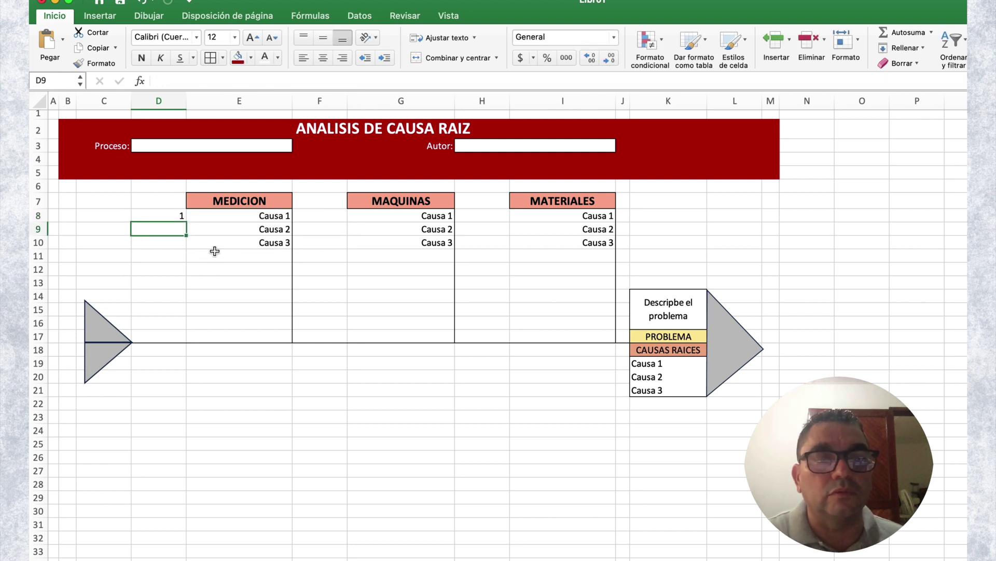
Step: Test the D8 formula by clearing Causa 1, then restore it with undo
left_click(235, 216)
key("Delete")
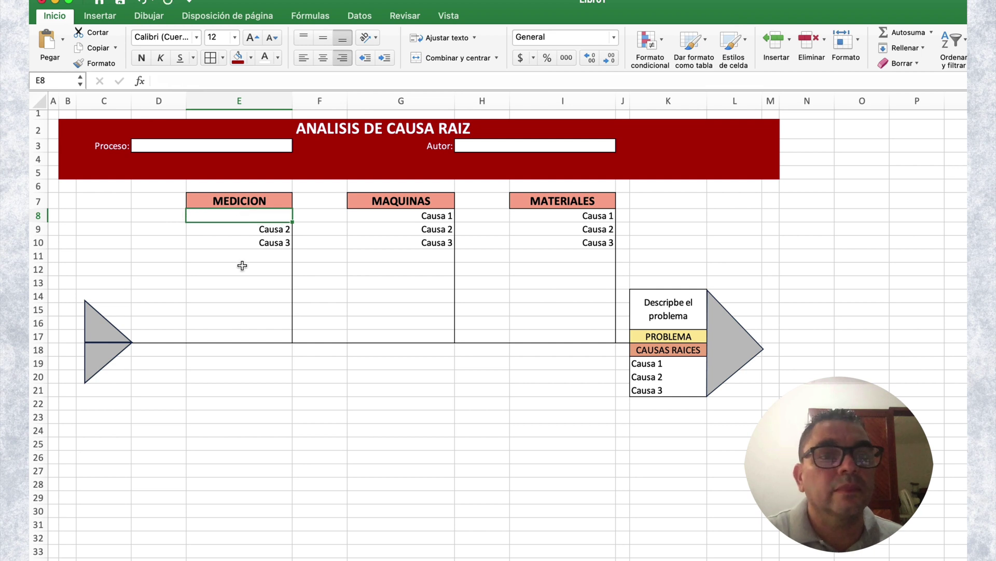
left_click(242, 268)
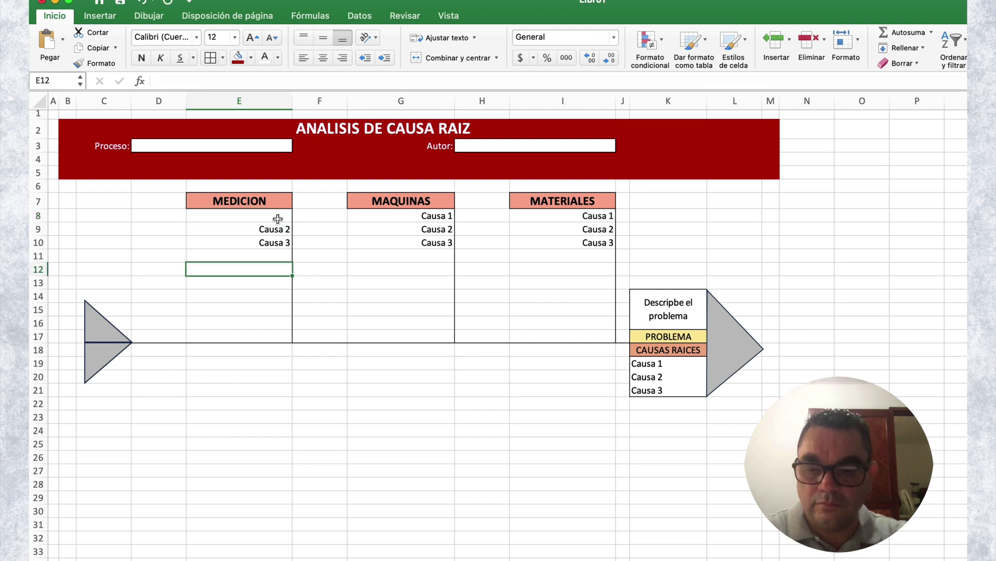
key("ctrl+z")
left_click(166, 229)
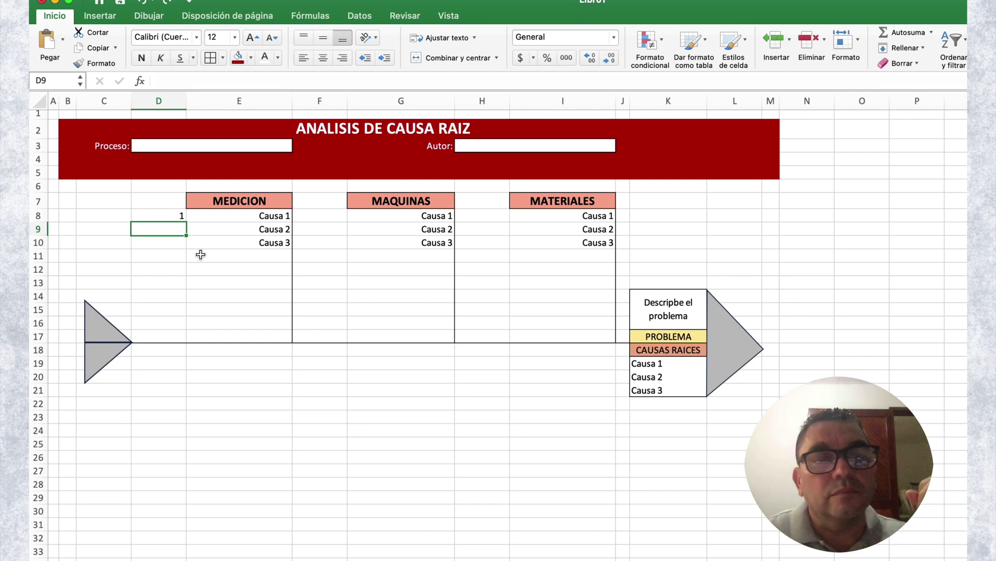
left_click(168, 216)
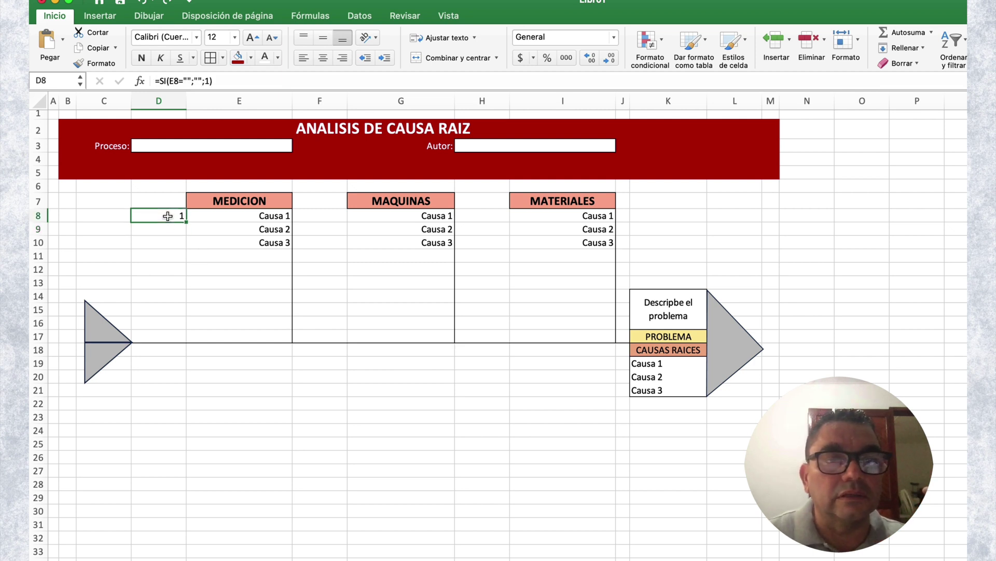
Step: Enter =SI(E9+"";"";MAX(D$8:D8)+1) in D9, which returns #VALOR!
key("Return")
type("=Si")
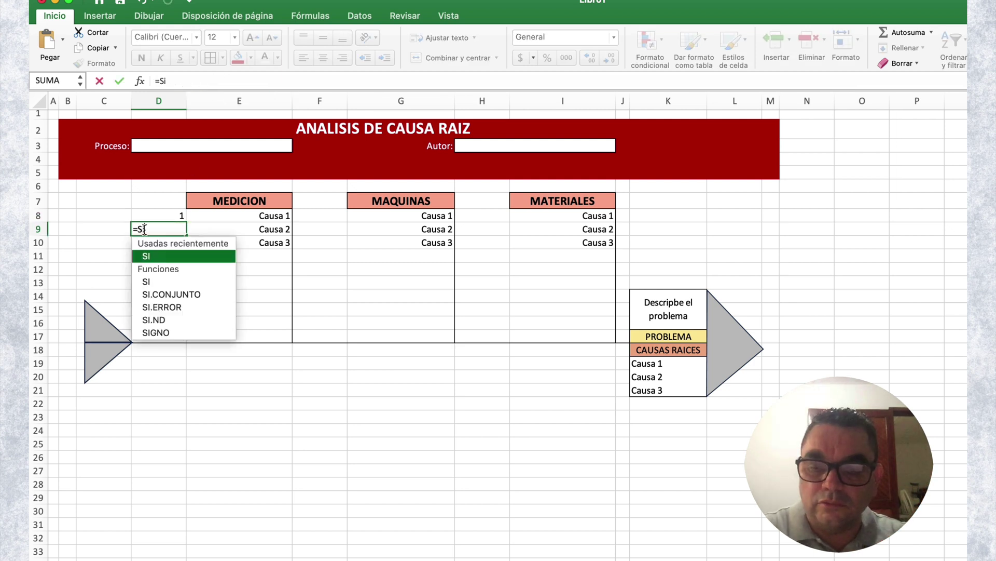
type("(")
left_click(228, 230)
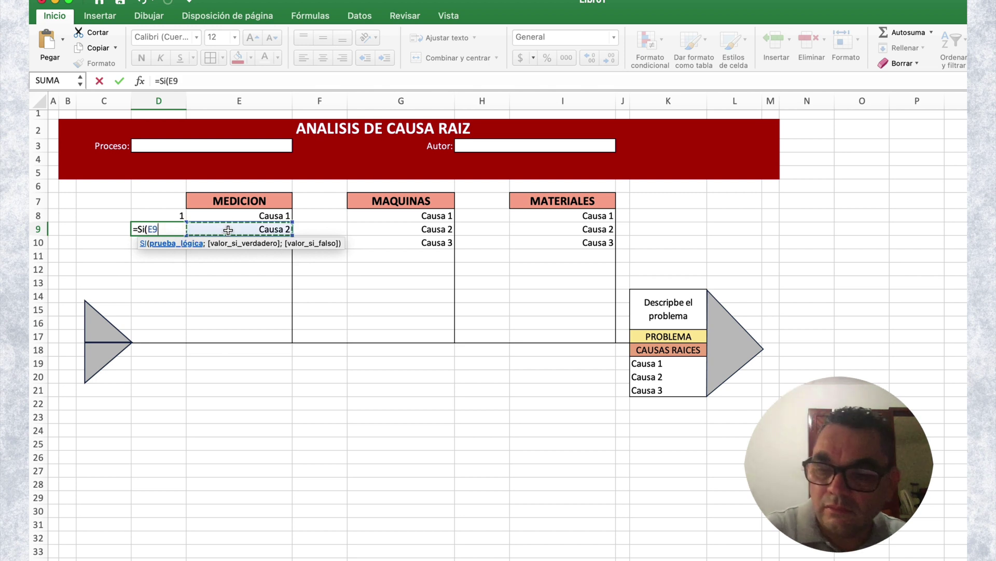
type("+")
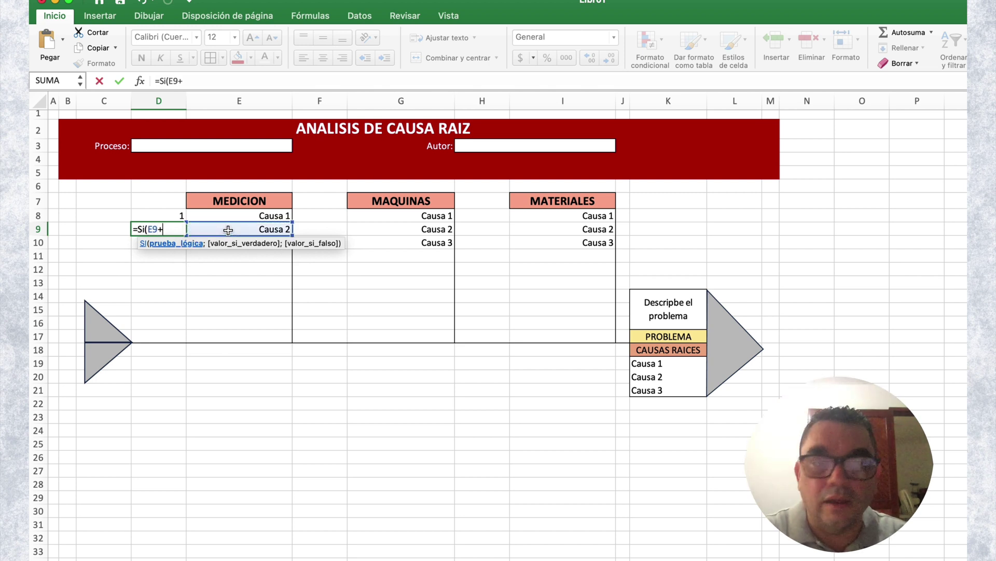
type("\"\";\"\"")
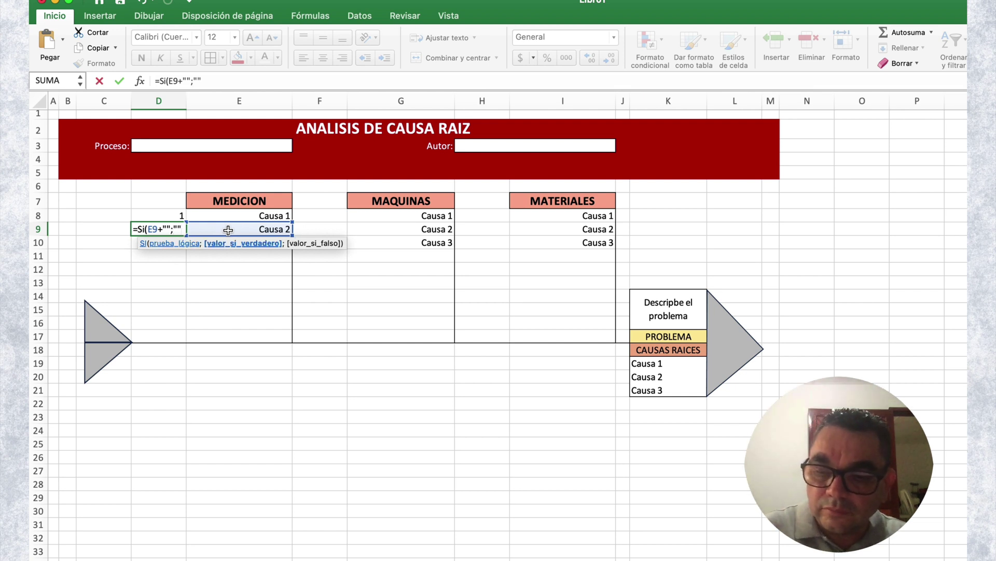
type(";")
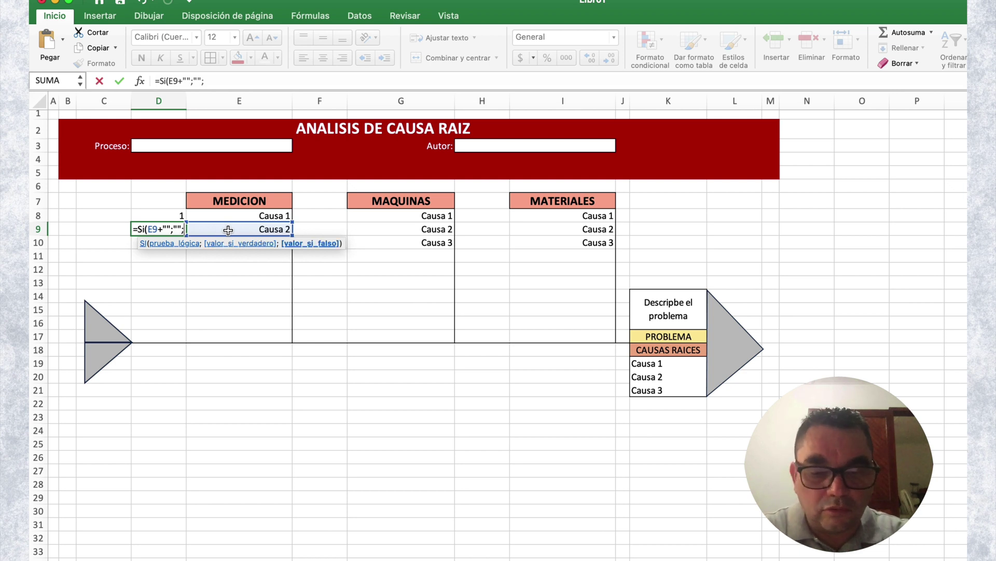
type("MAX")
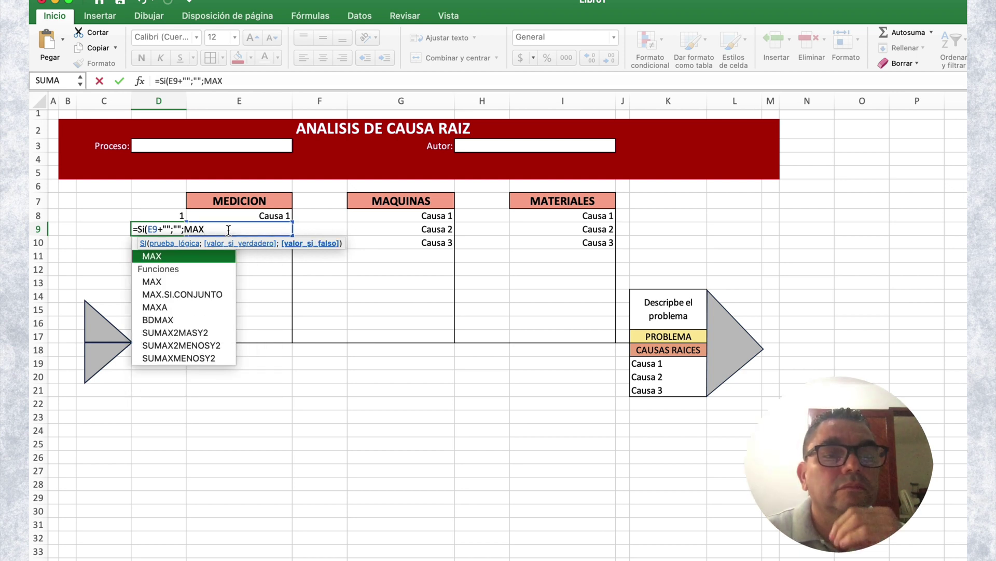
type("(")
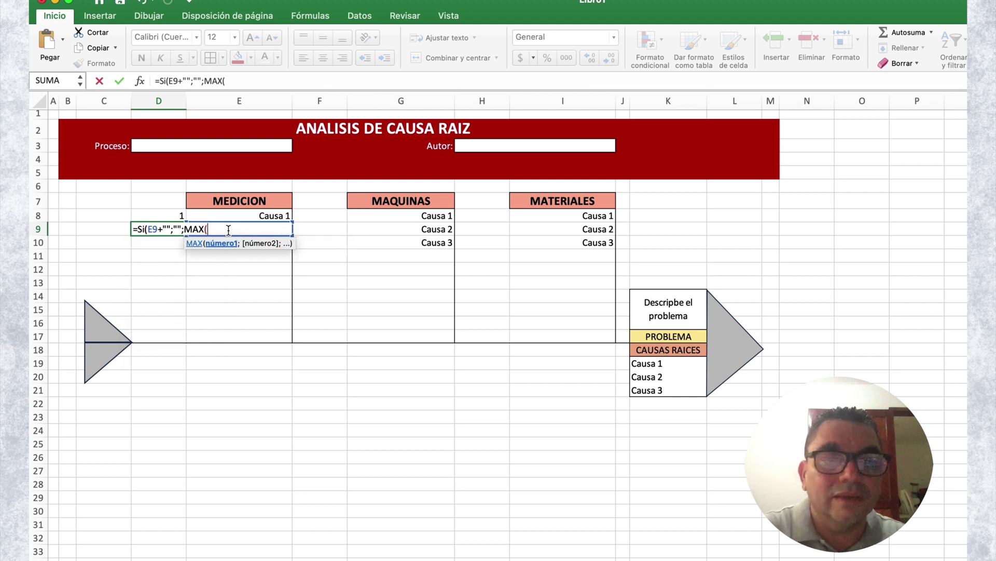
left_click(165, 214)
type(":")
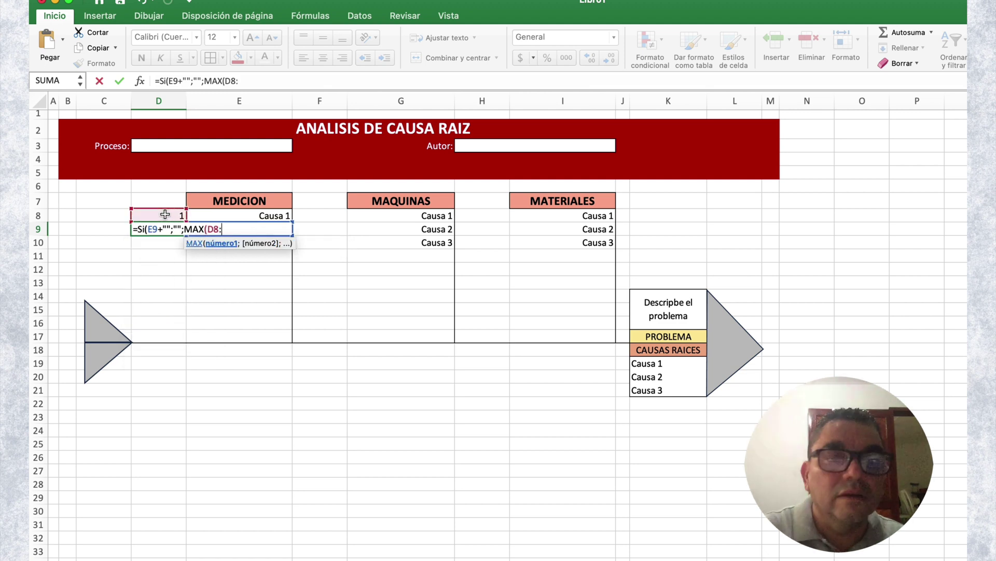
left_click(162, 213)
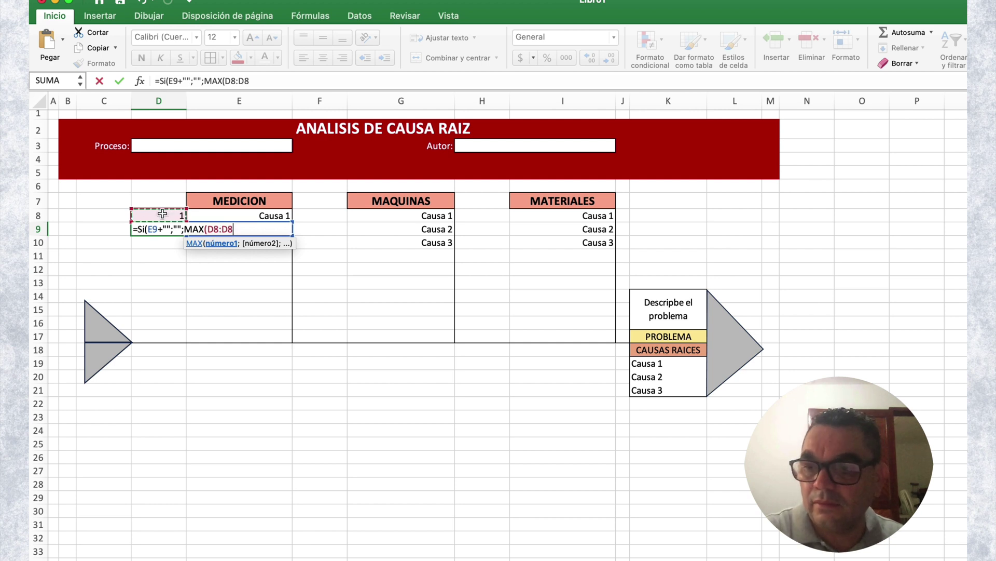
type(")")
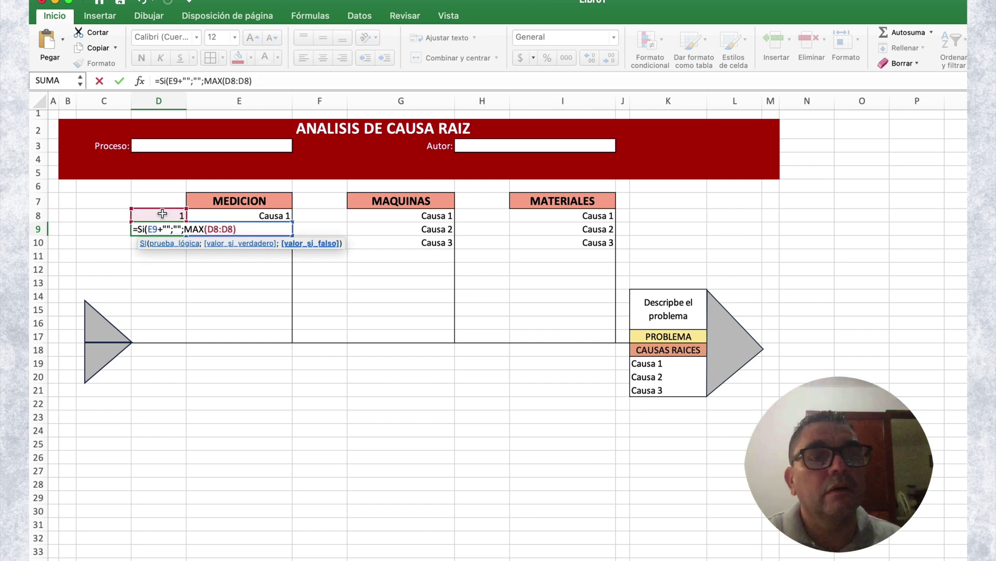
left_click(213, 229)
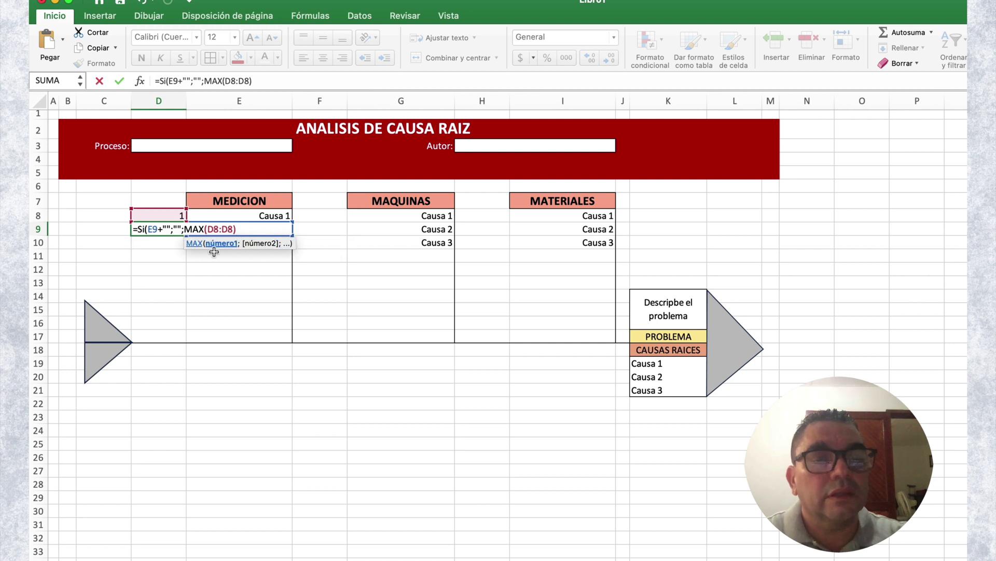
type("$")
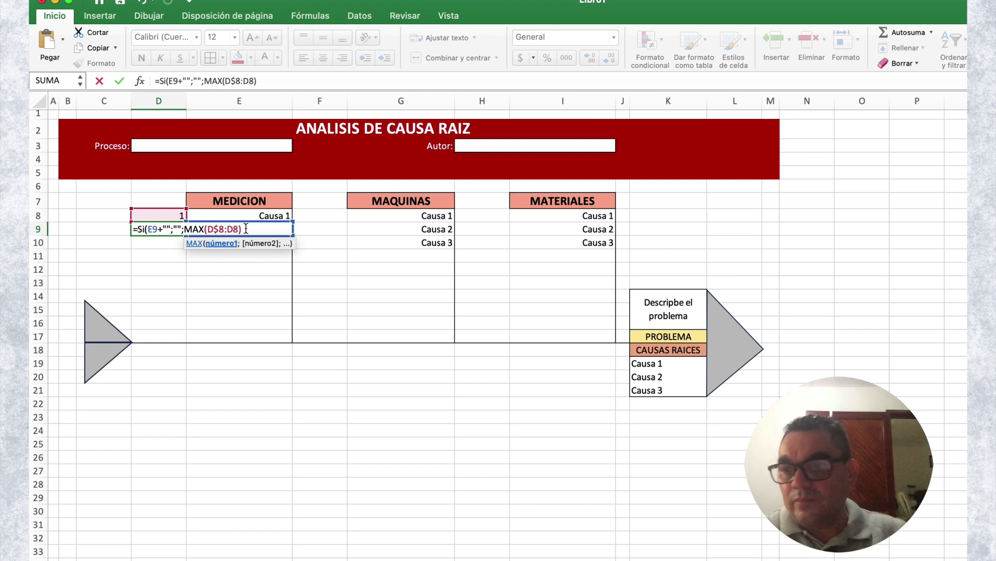
left_click(269, 229)
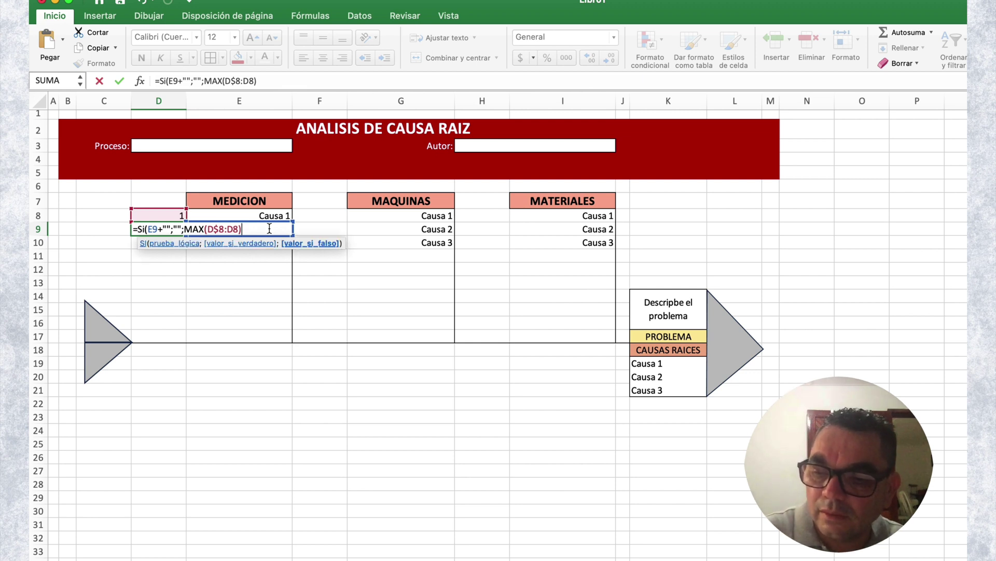
type("+1")
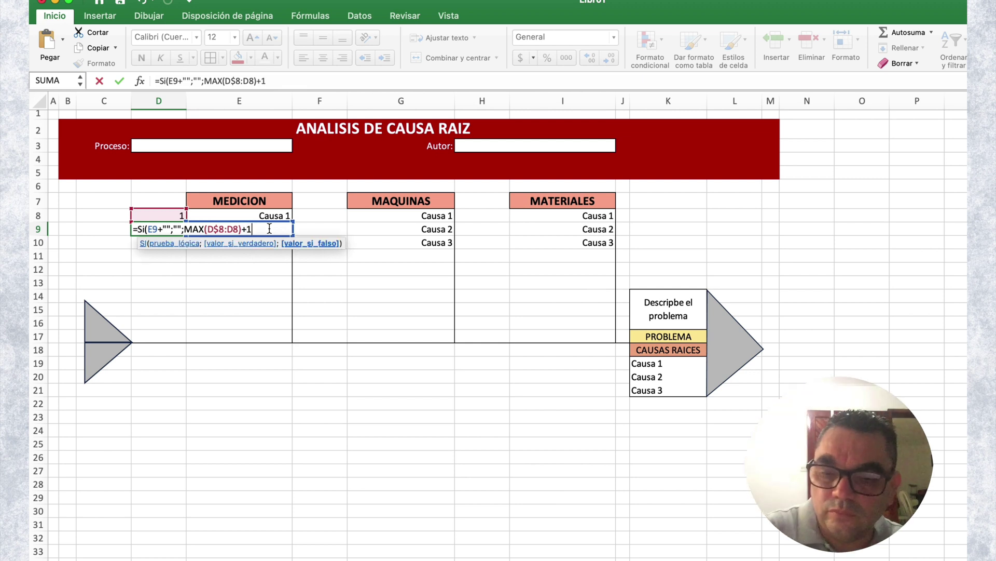
key("Return")
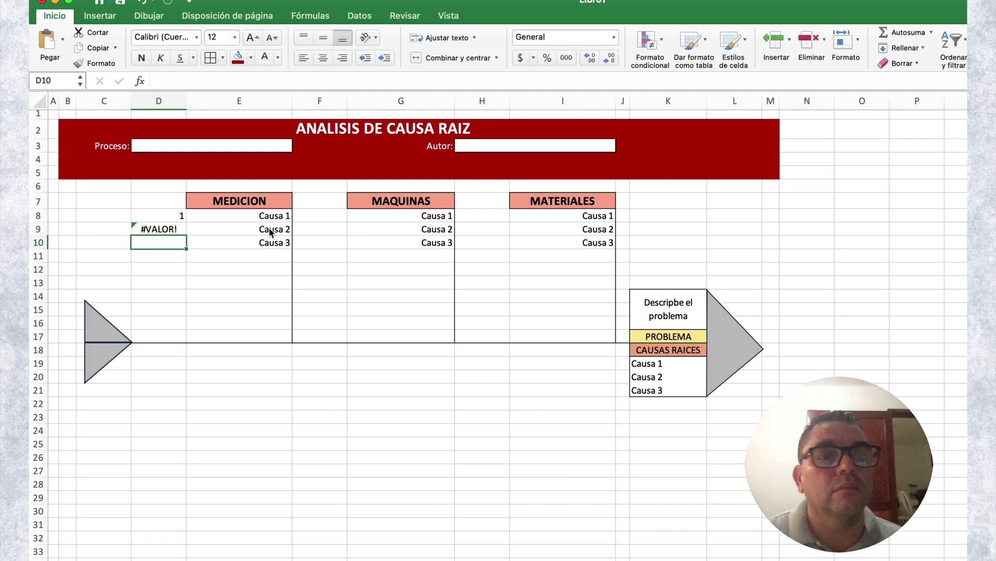
Step: Correct D9's condition to E9="" and fill the numbering formula down to D15
left_click(168, 226)
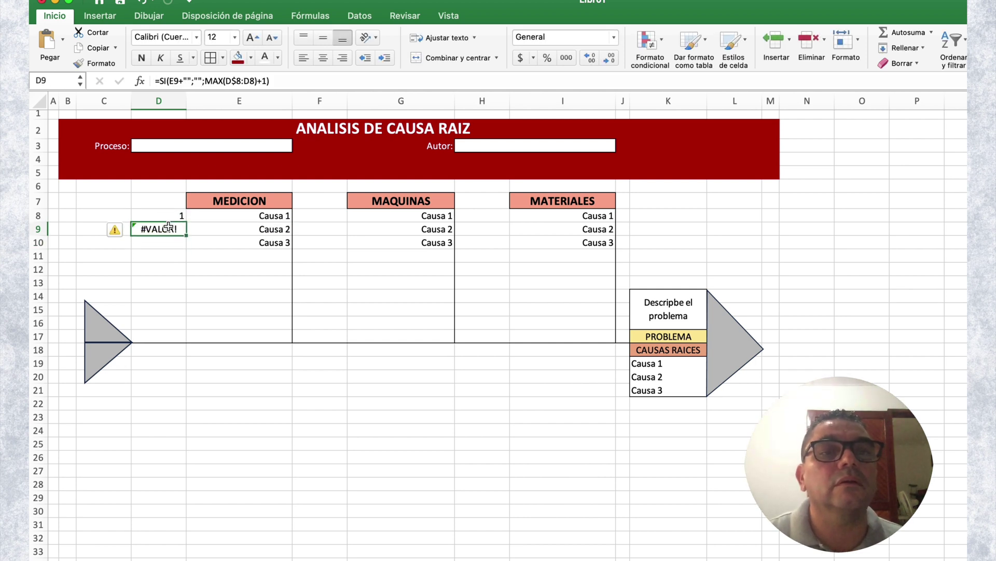
left_click(183, 81)
key("BackSpace")
type("=")
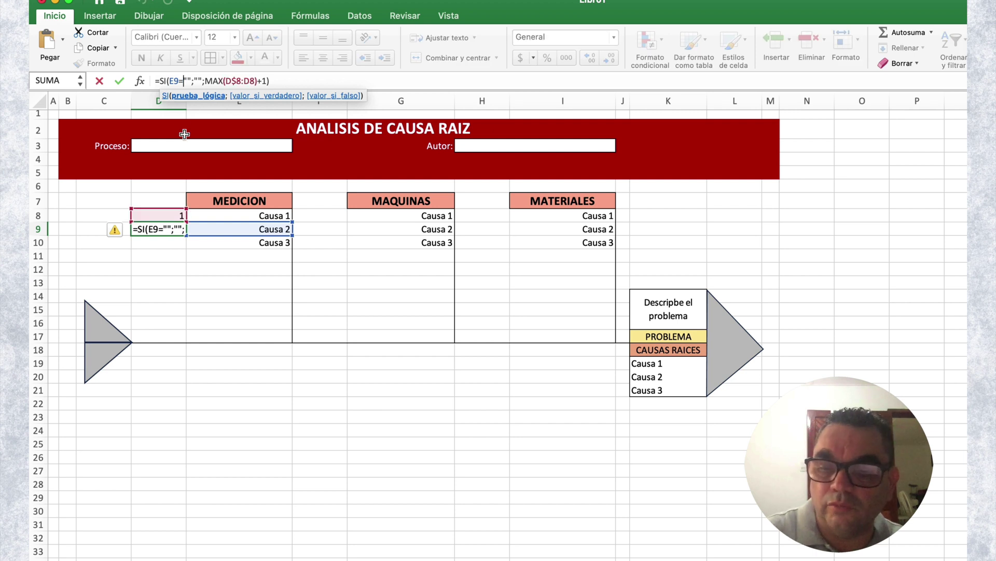
key("Return")
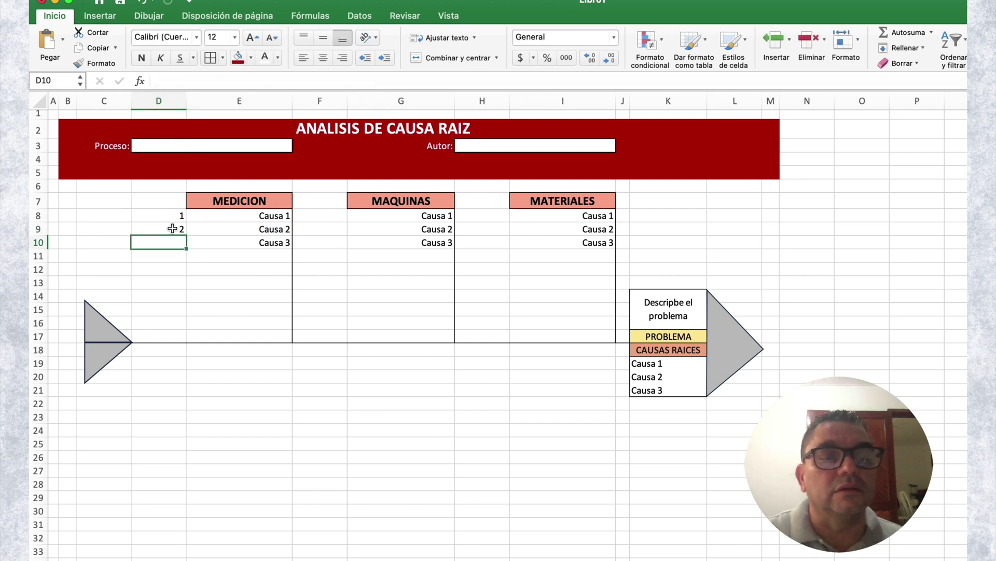
left_click(174, 228)
left_click_drag(186, 235, 187, 317)
left_click(251, 270)
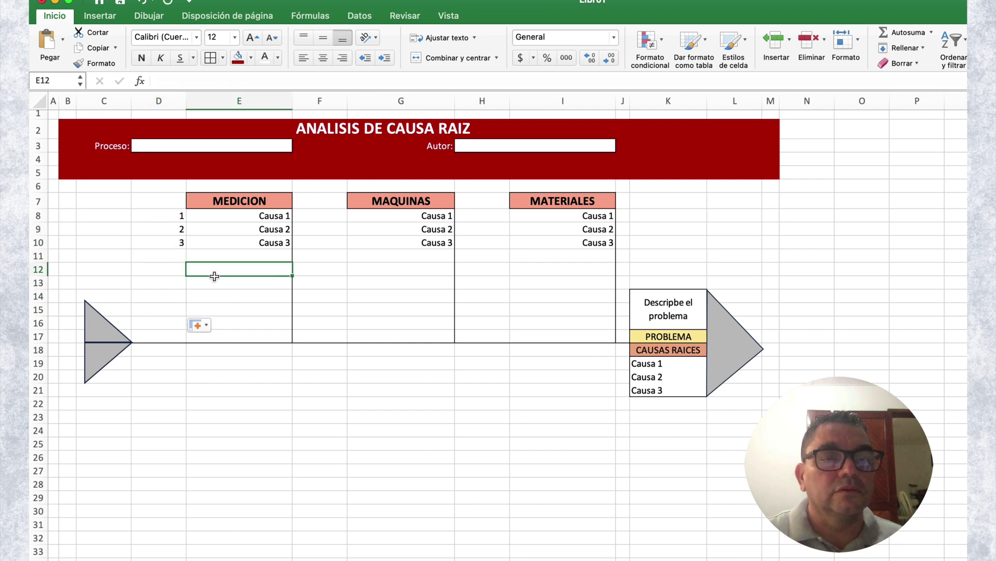
Step: Add 'Causa 4' in E11 below Causa 3
left_click(246, 256)
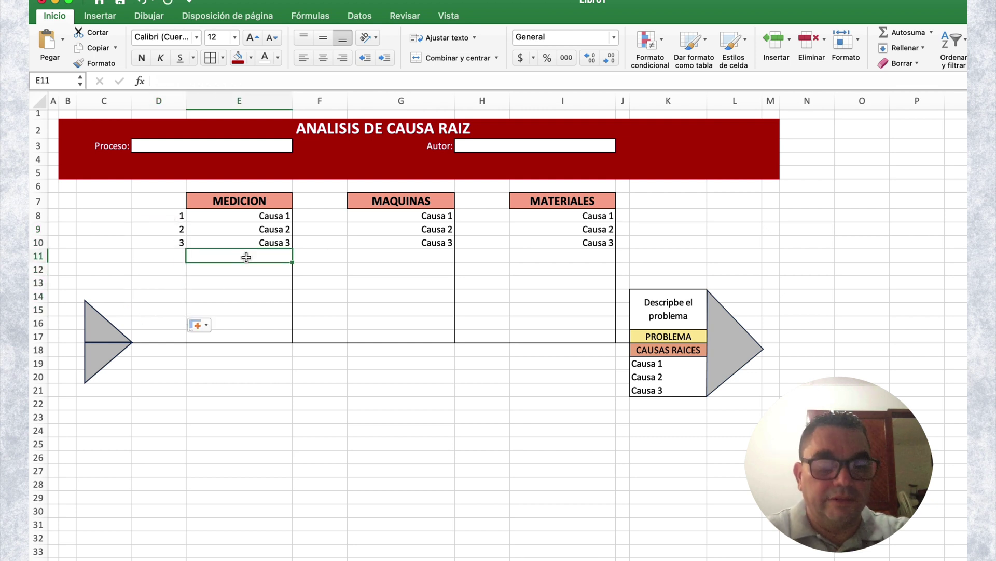
type("Causa ")
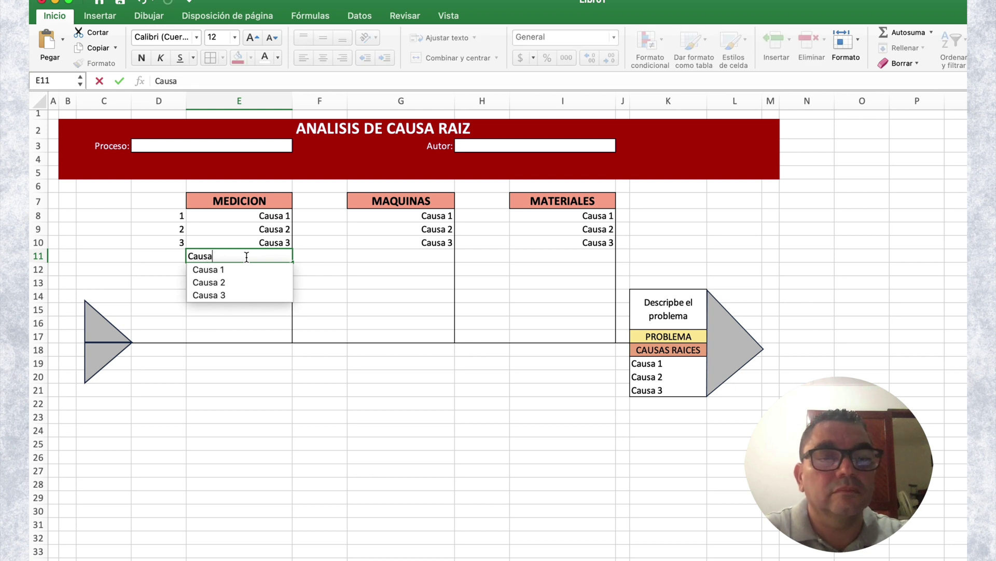
type("4")
key("Return")
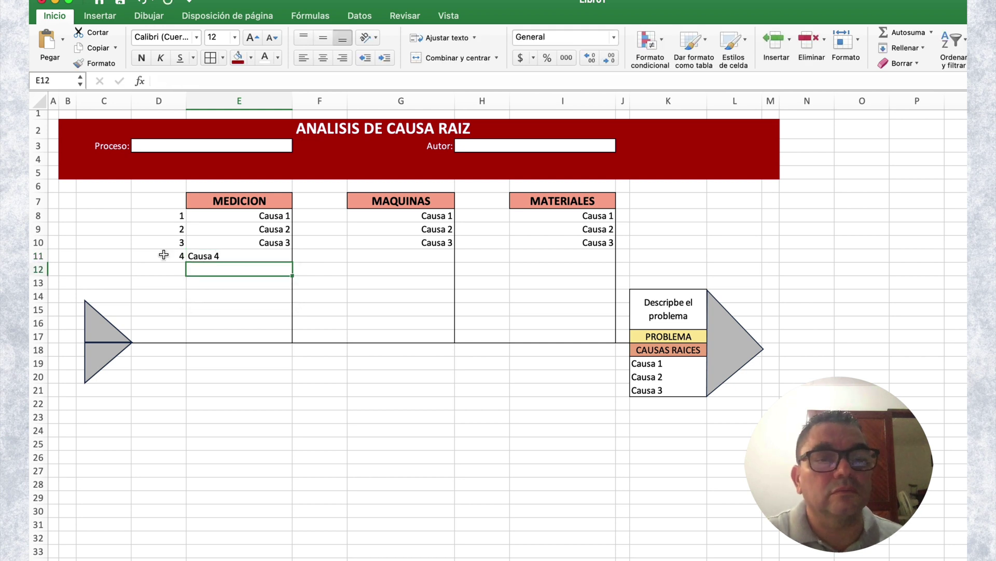
Step: Bold the numbers in D8:D15 and copy them beside the MAQUINAS and MATERIALES causes
left_click(204, 308)
left_click_drag(161, 215, 158, 309)
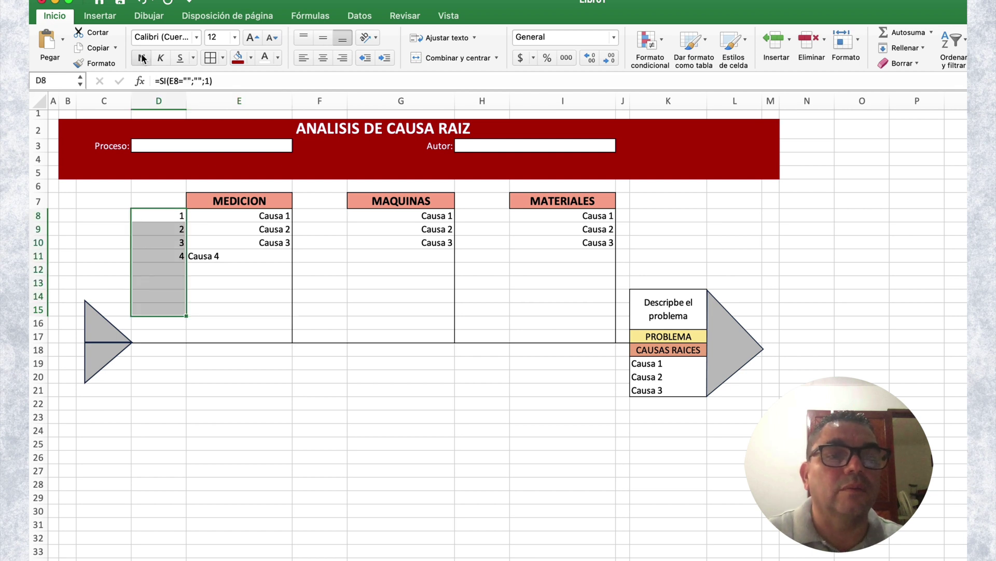
left_click(142, 58)
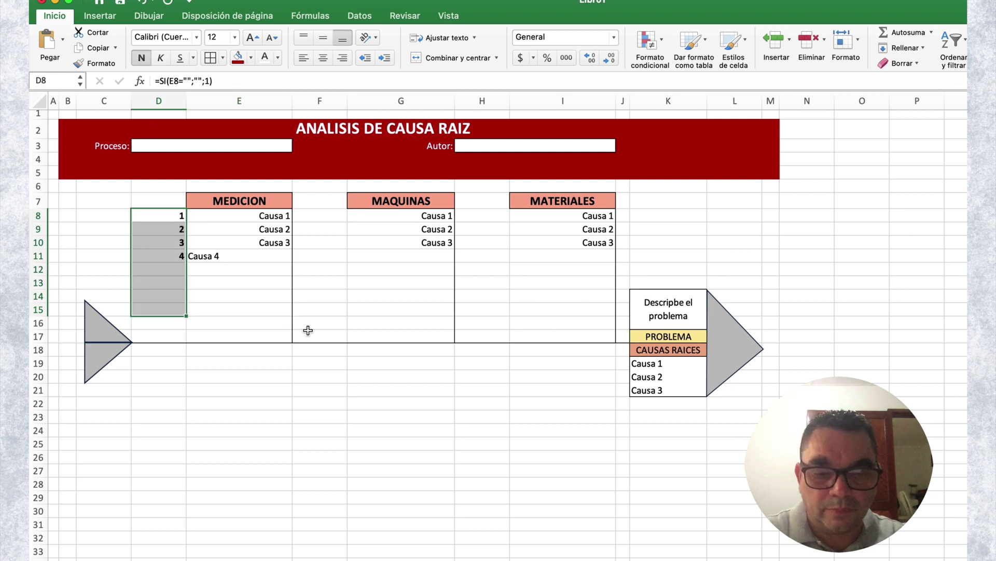
key("super+c")
left_click(318, 217)
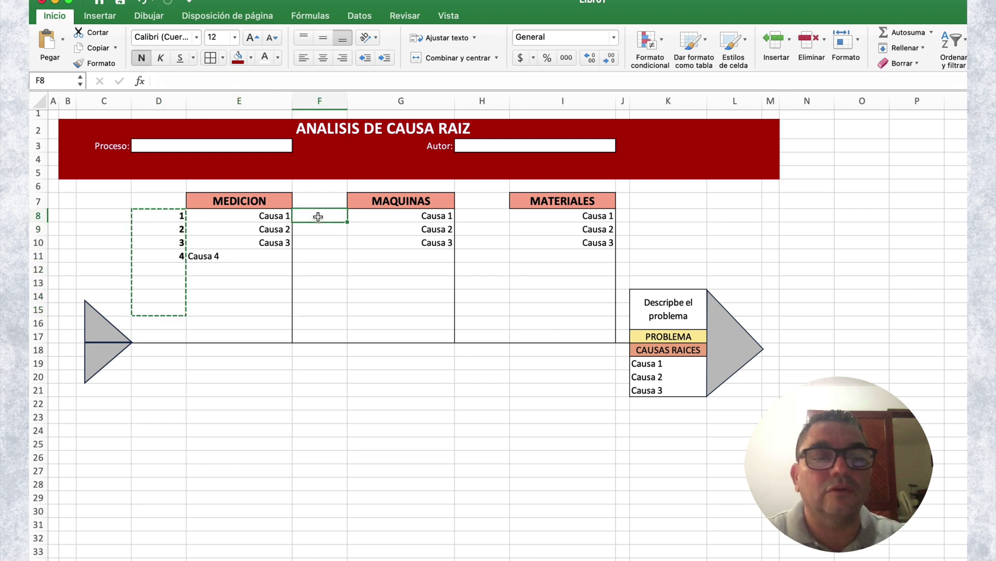
key("super+v")
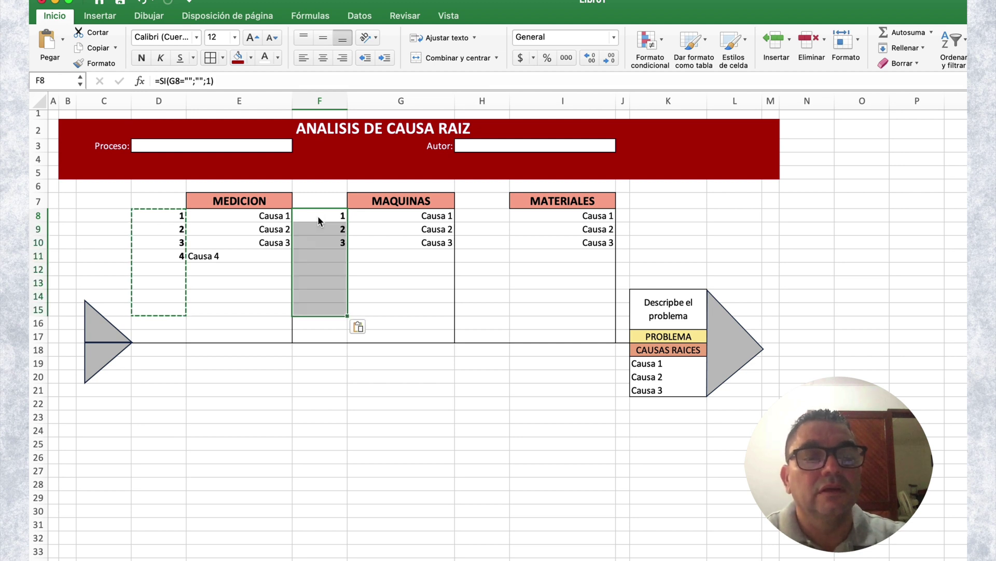
left_click(494, 215)
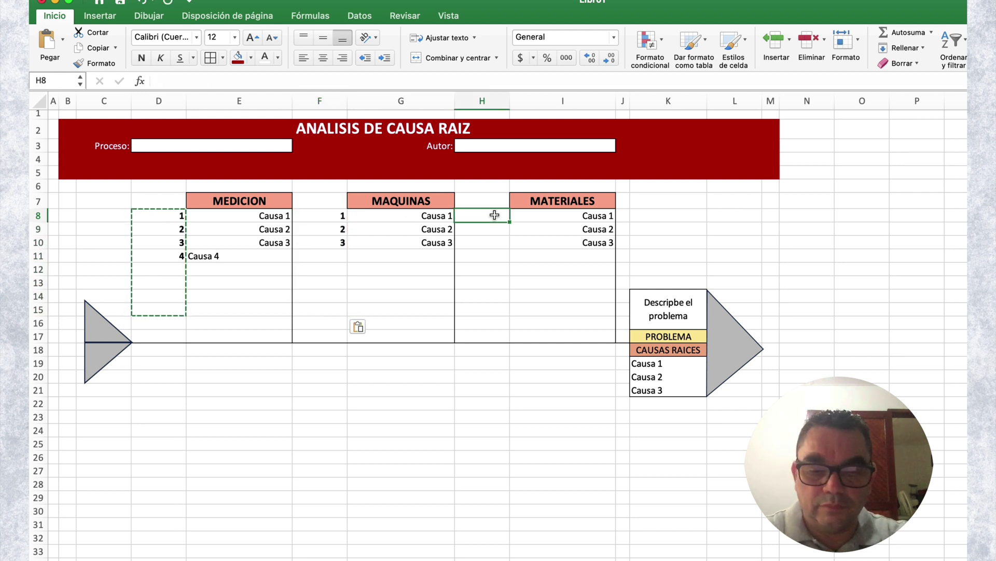
key("super+v")
left_click(760, 204)
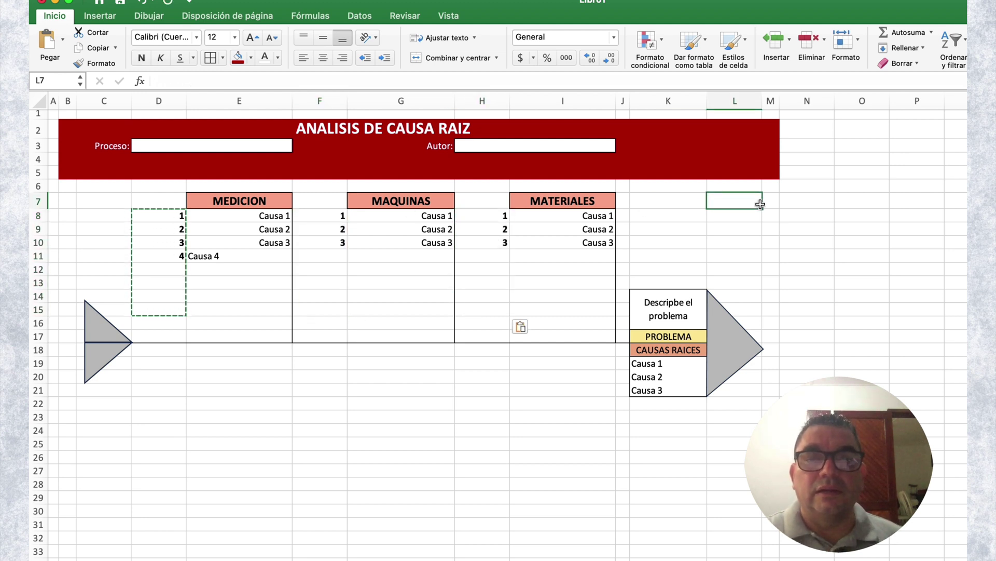
Step: Enter the labels CANTIDAD in D17 and DE CAUSAS in D18
left_click(799, 276)
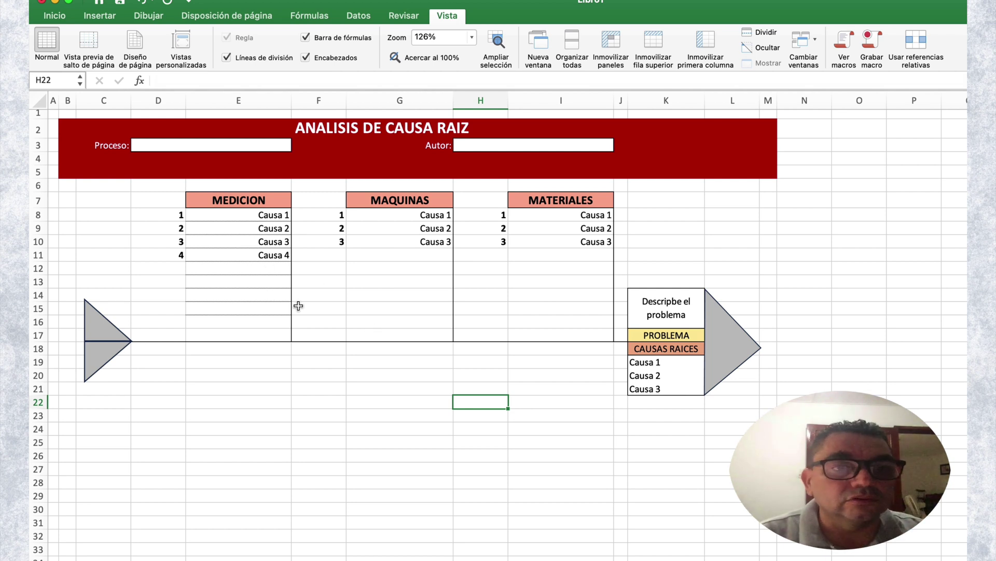
left_click(164, 335)
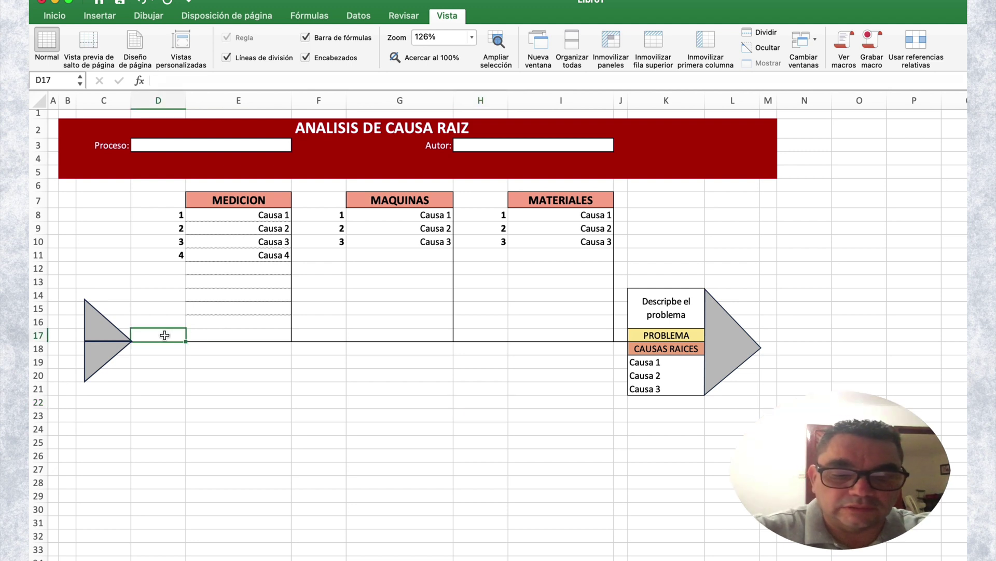
type("NUMERO")
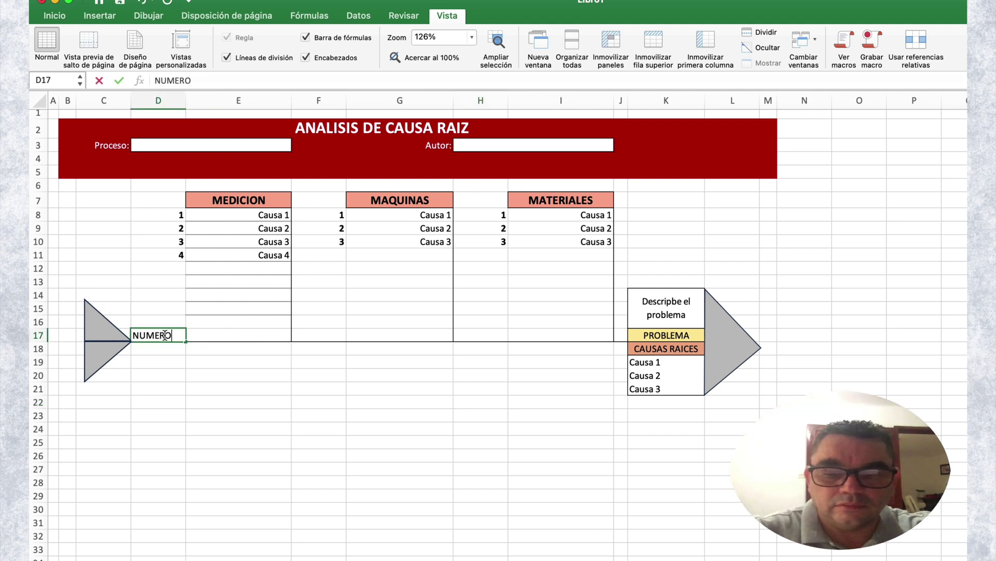
key("BackSpace")
key("BackSpace")
key("BackSpace")
key("BackSpace")
key("BackSpace")
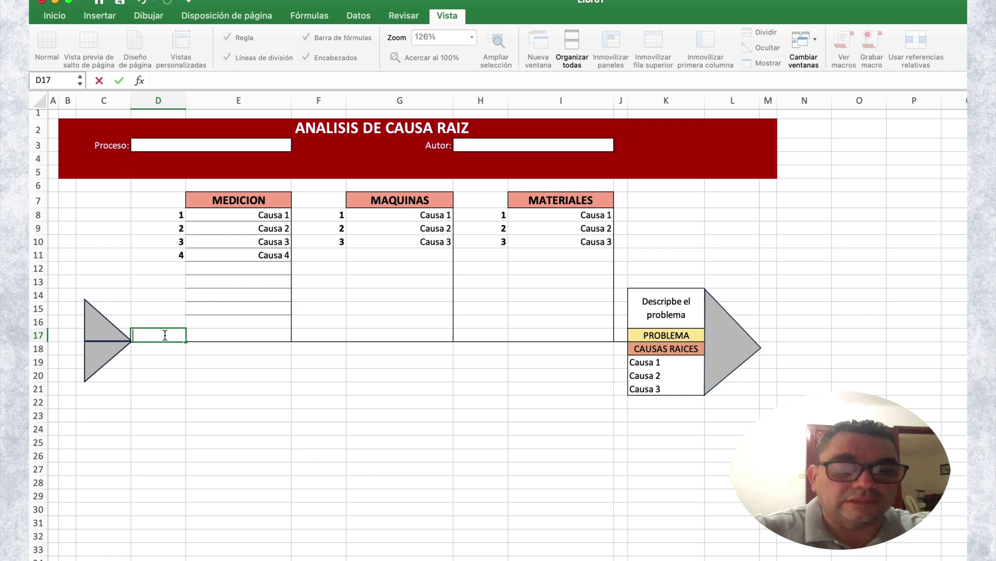
type("CANTIDAD")
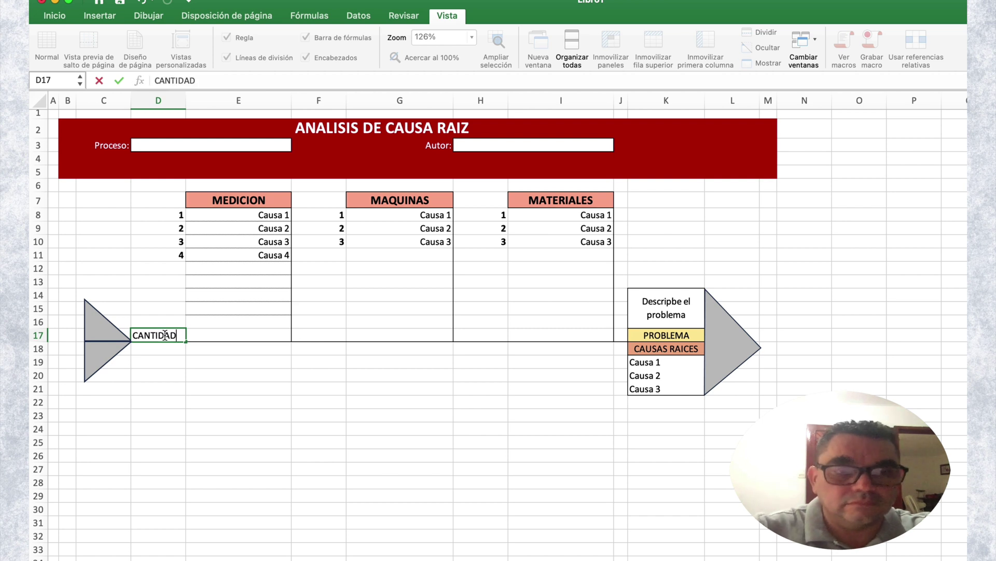
key("Return")
type("DE CA")
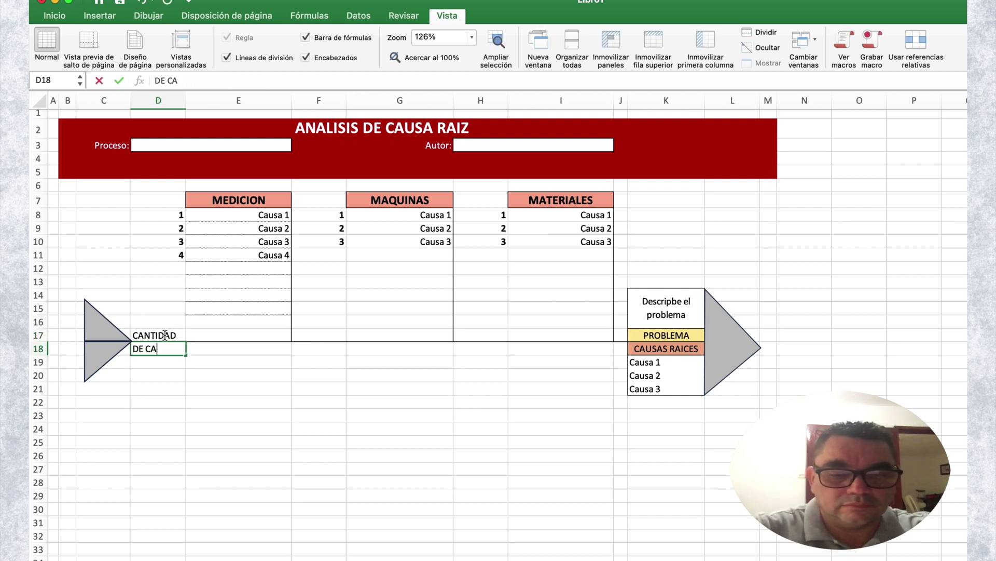
type("USAS")
left_click(218, 385)
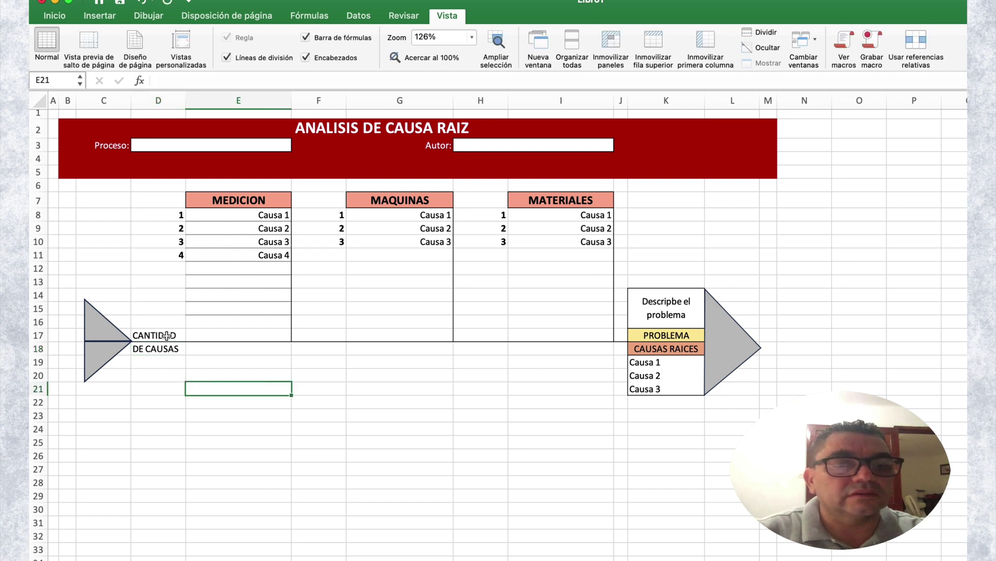
Step: Centre the CANTIDAD and DE CAUSAS labels in D17:D18
left_click_drag(165, 335, 166, 344)
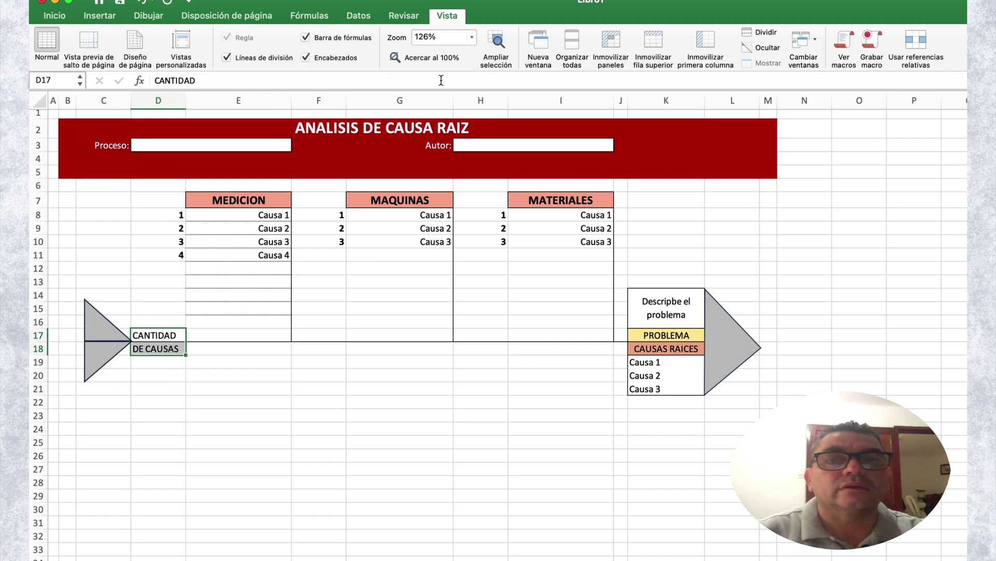
left_click(55, 16)
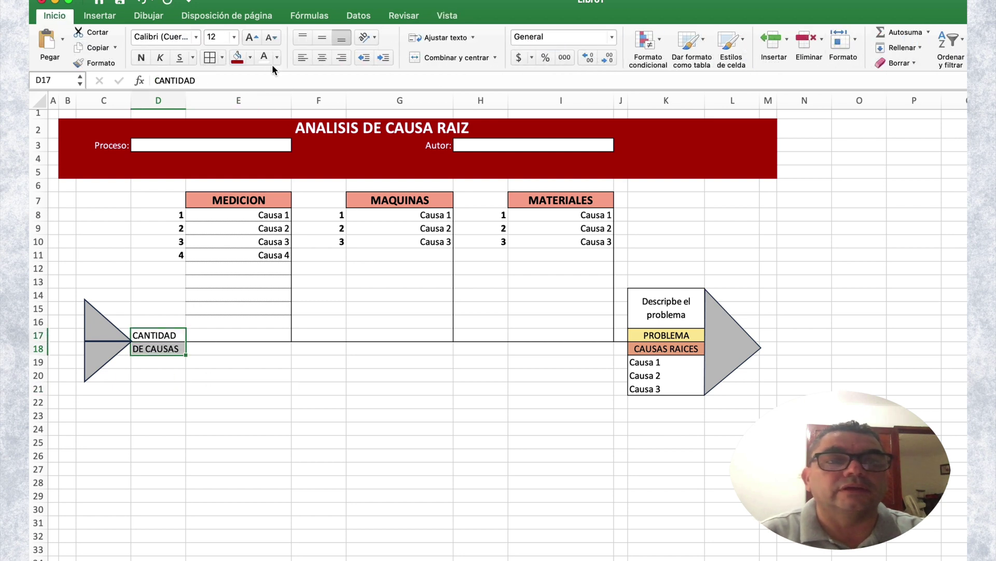
left_click(322, 58)
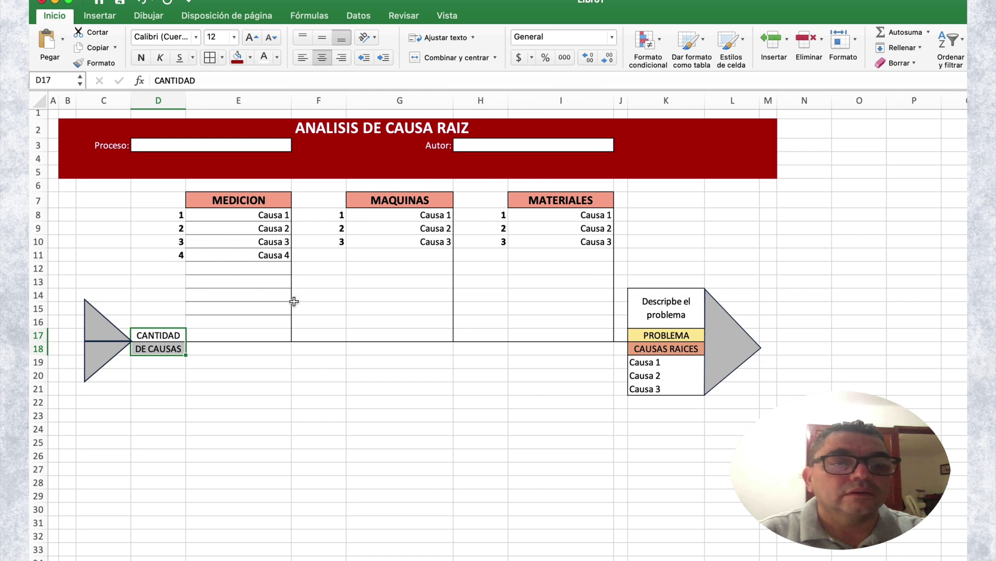
left_click(280, 333)
Step: Enter =CONTARA(E8:E15) in E17 to count the MEDICION causes, showing 4
type("=")
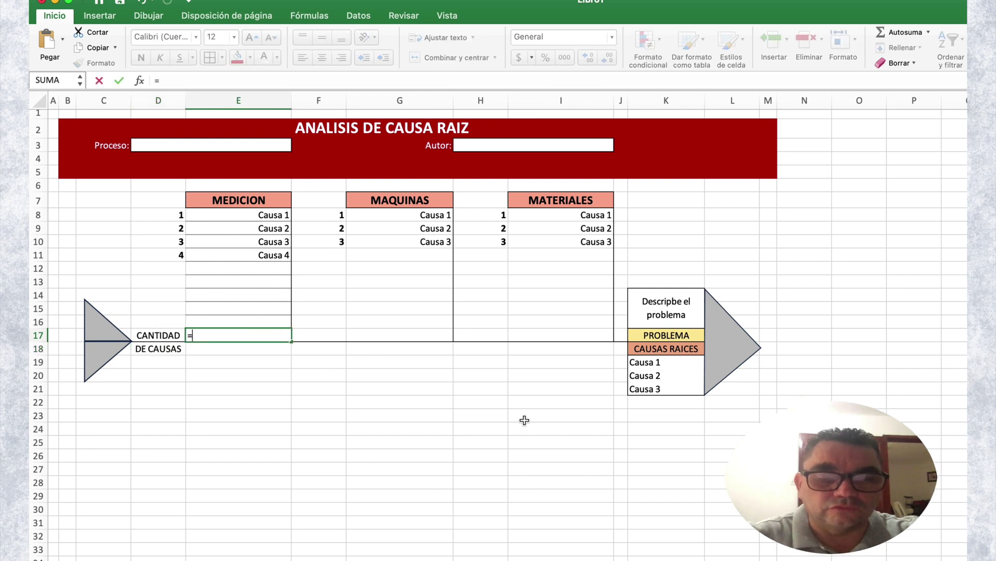
type("CONTAR")
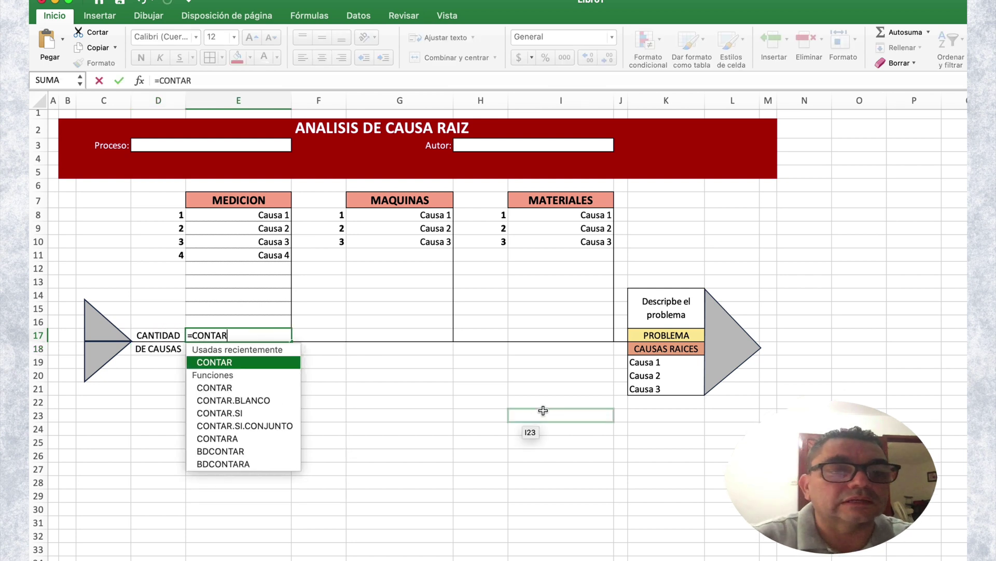
double_click(241, 439)
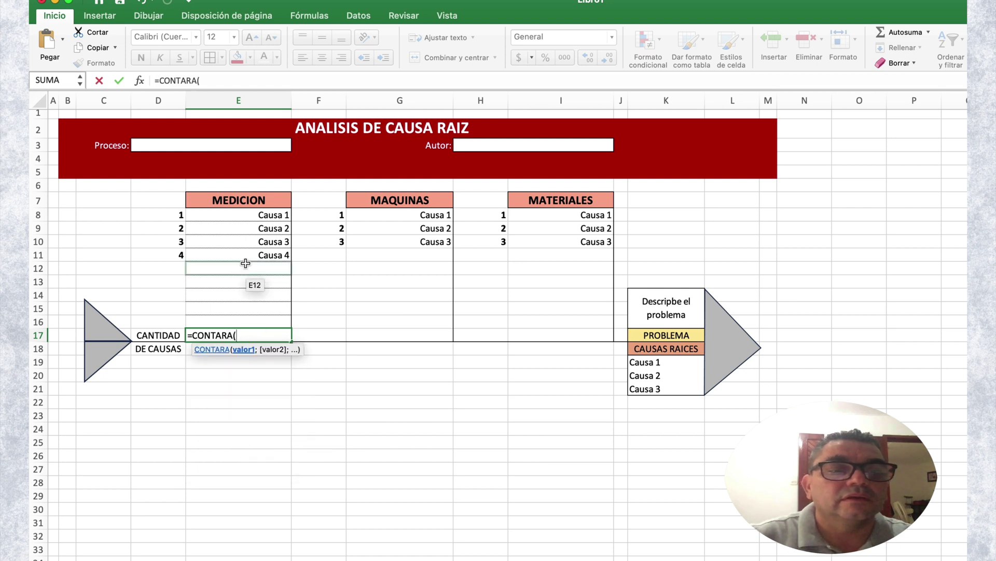
left_click_drag(275, 218, 276, 309)
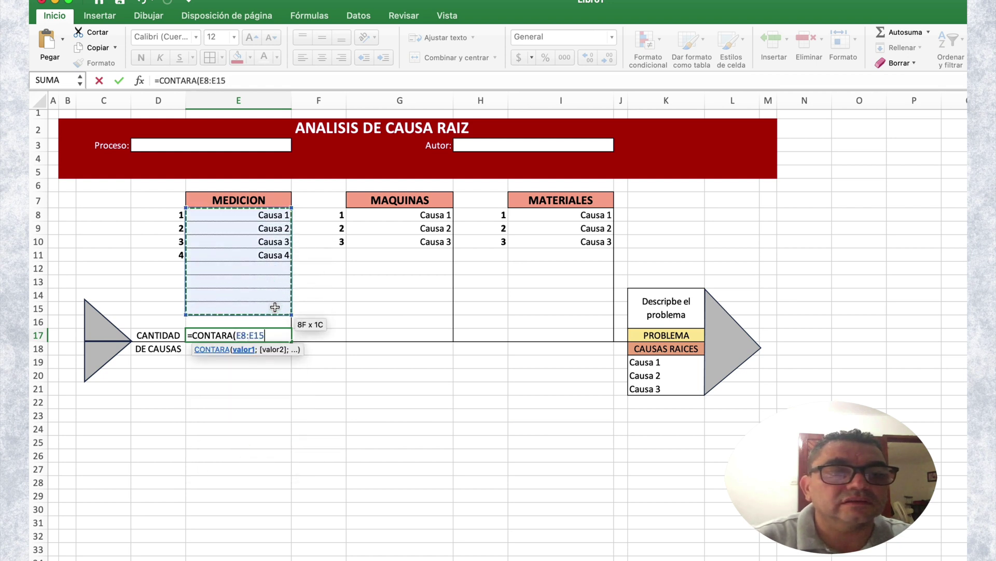
type(")")
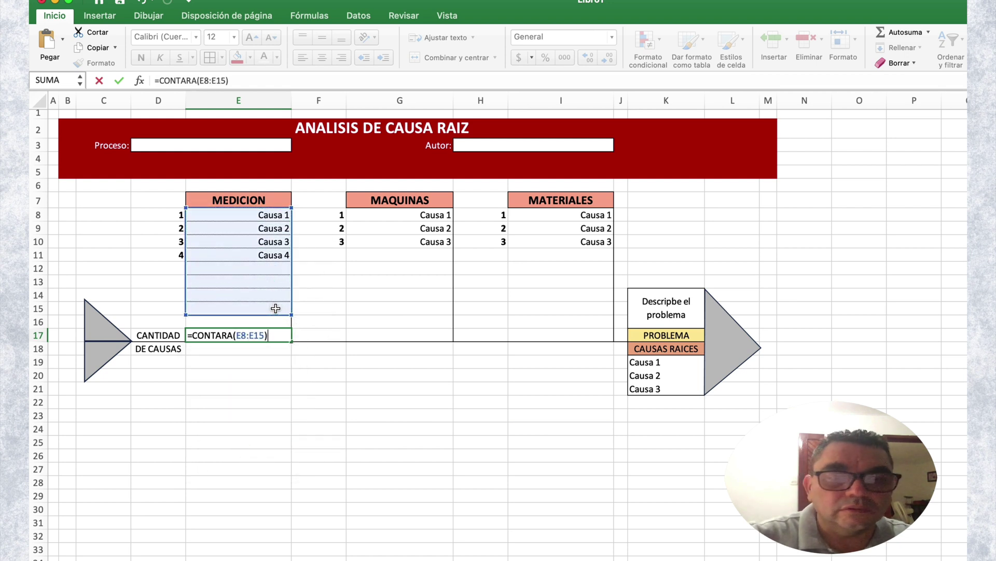
key("Return")
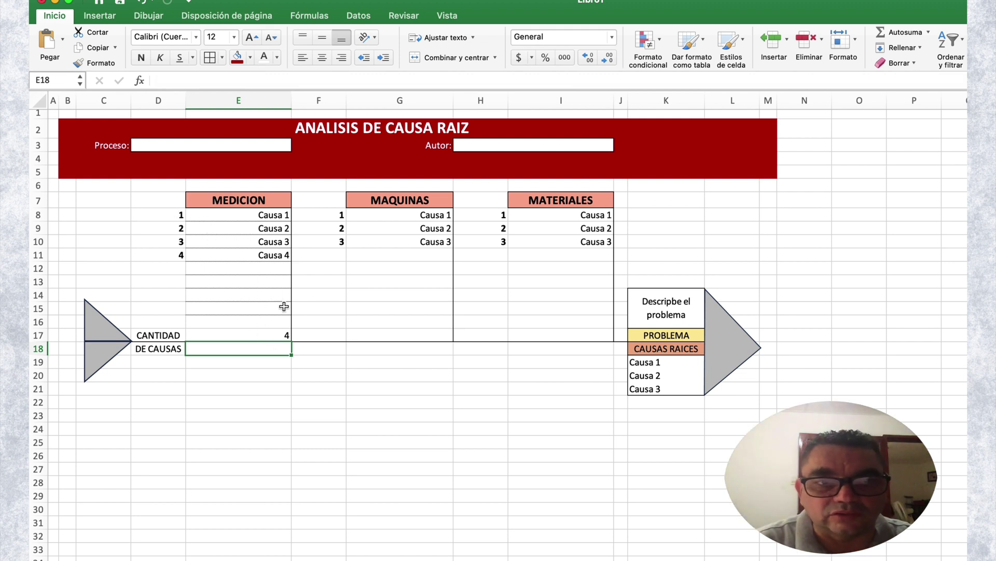
Step: Copy the E17 count formula into G17 for MAQUINAS and I17 for MATERIALES
left_click(269, 338)
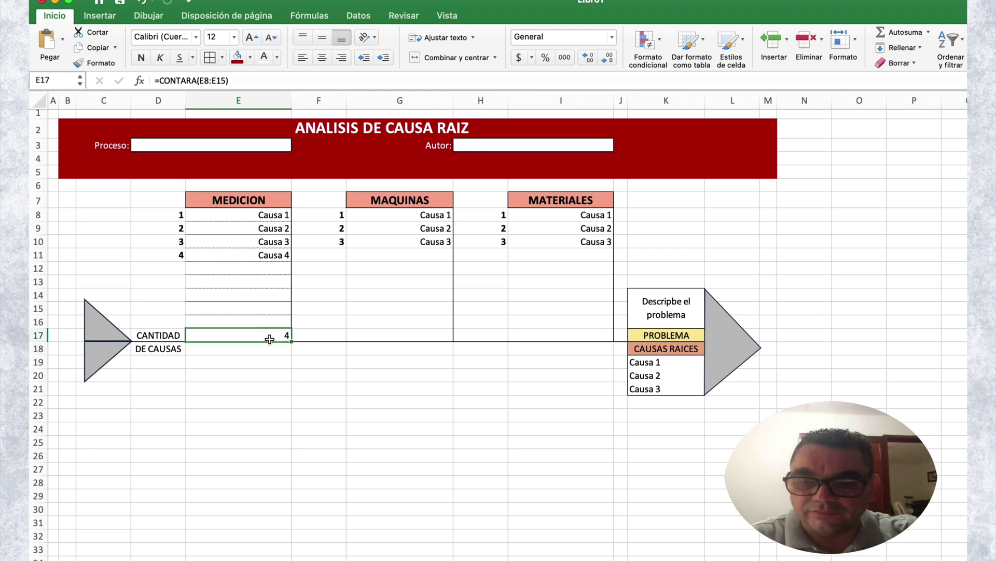
key("ctrl+c")
left_click(381, 336)
key("ctrl+v")
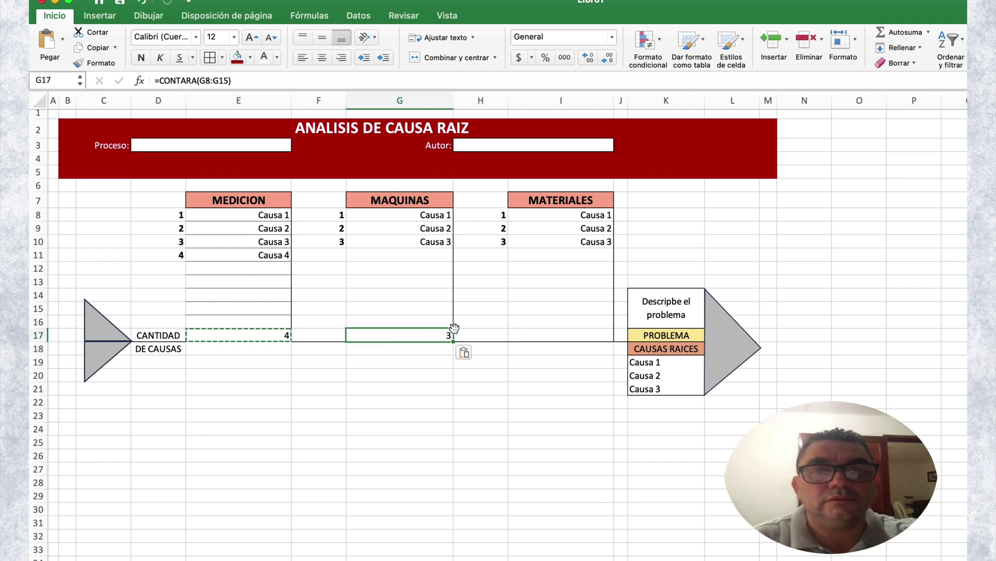
left_click(525, 337)
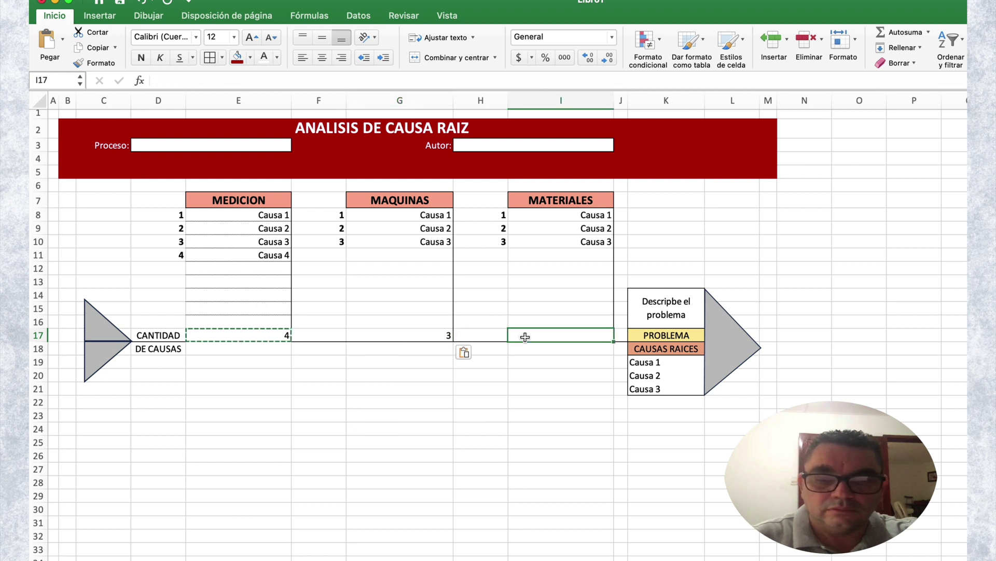
key("ctrl+v")
left_click(862, 323)
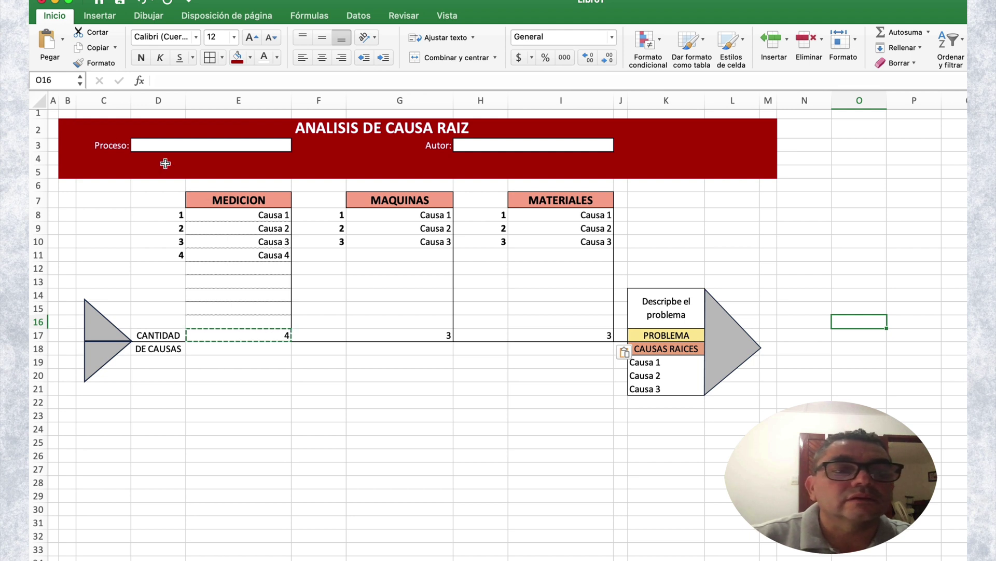
Step: Copy the MEDICION cause list E8:E16 into G8 and I8 for MAQUINAS and MATERIALES
left_click_drag(230, 216, 239, 315)
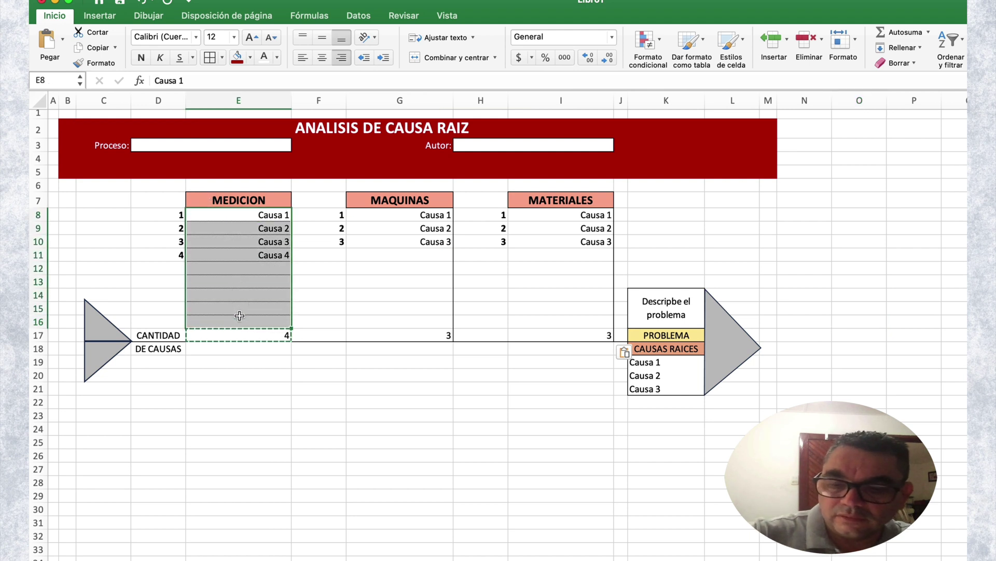
key("super+c")
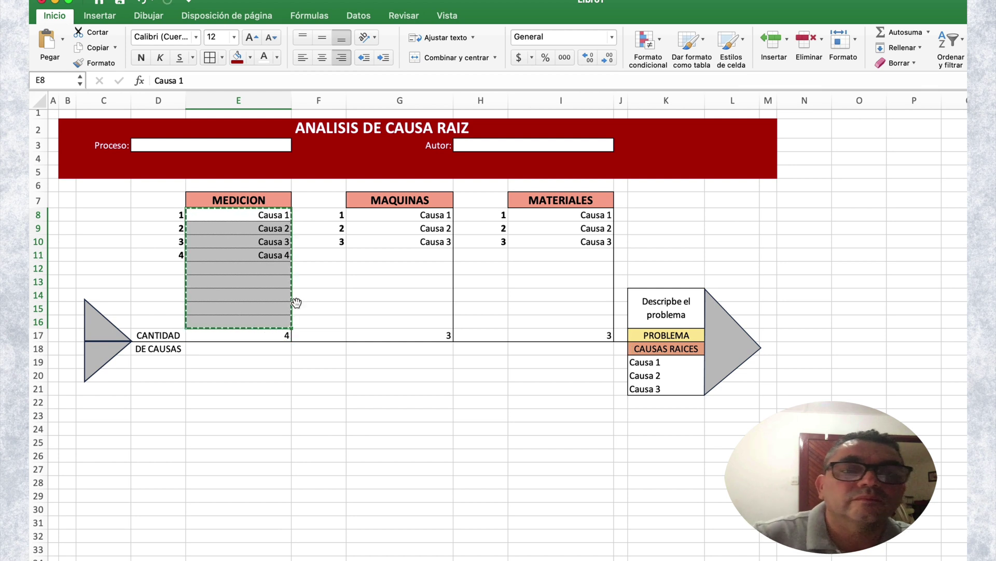
left_click(387, 216)
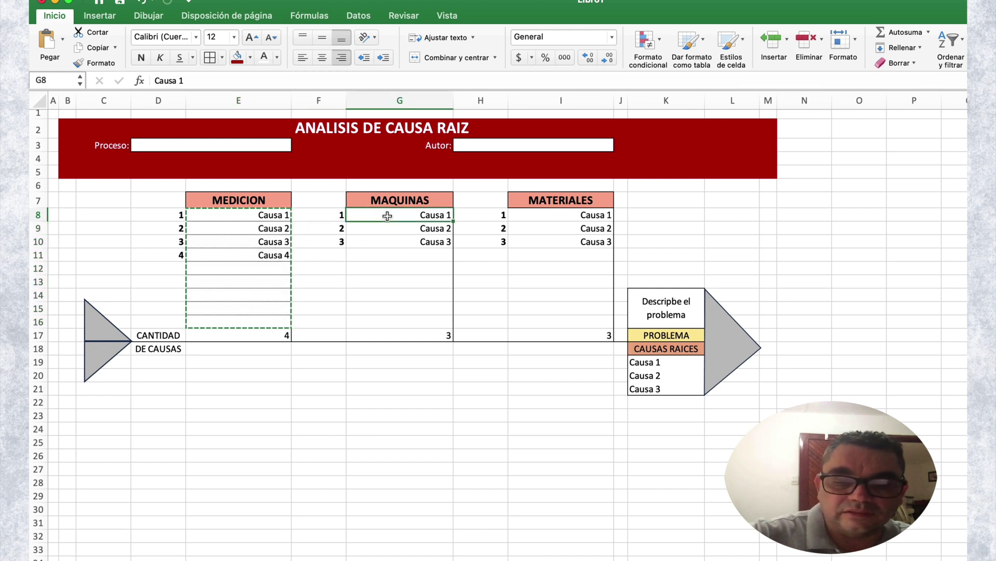
key("super+v")
left_click(532, 215)
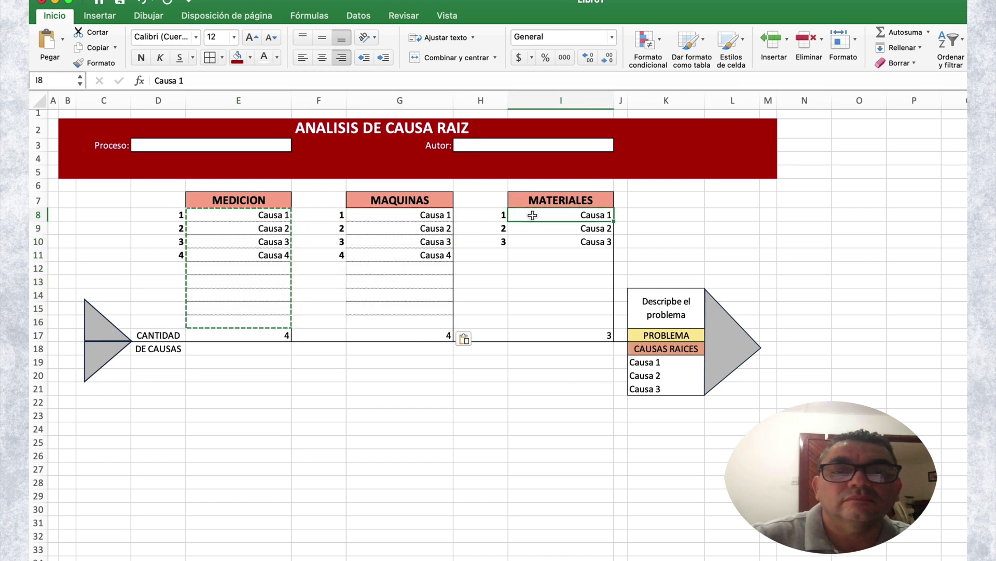
key("super+v")
Step: Apply a thick outside border (Borde de cuadro grueso) around the template range B2:M33
left_click_drag(65, 122, 770, 559)
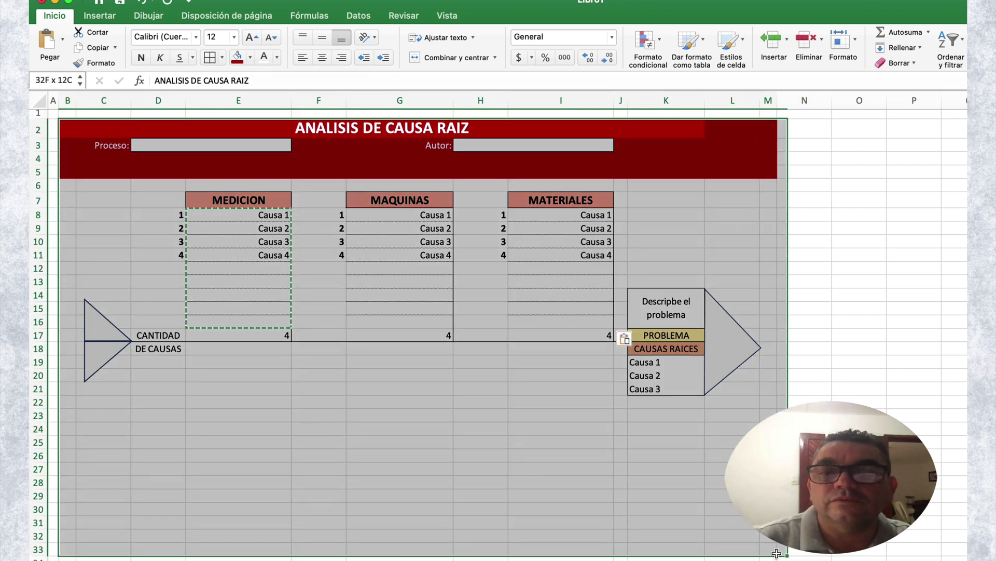
left_click_drag(771, 558, 769, 552)
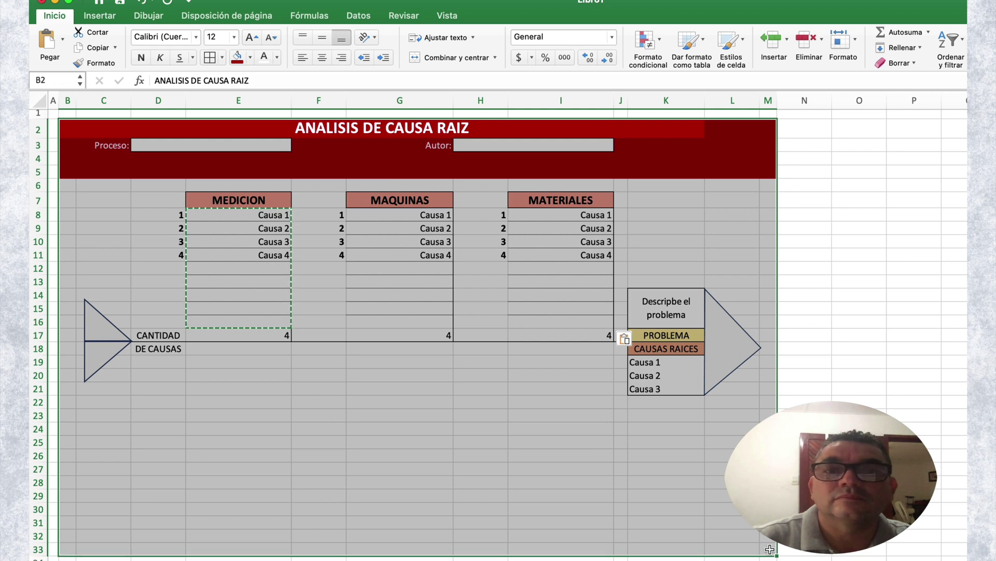
left_click(223, 59)
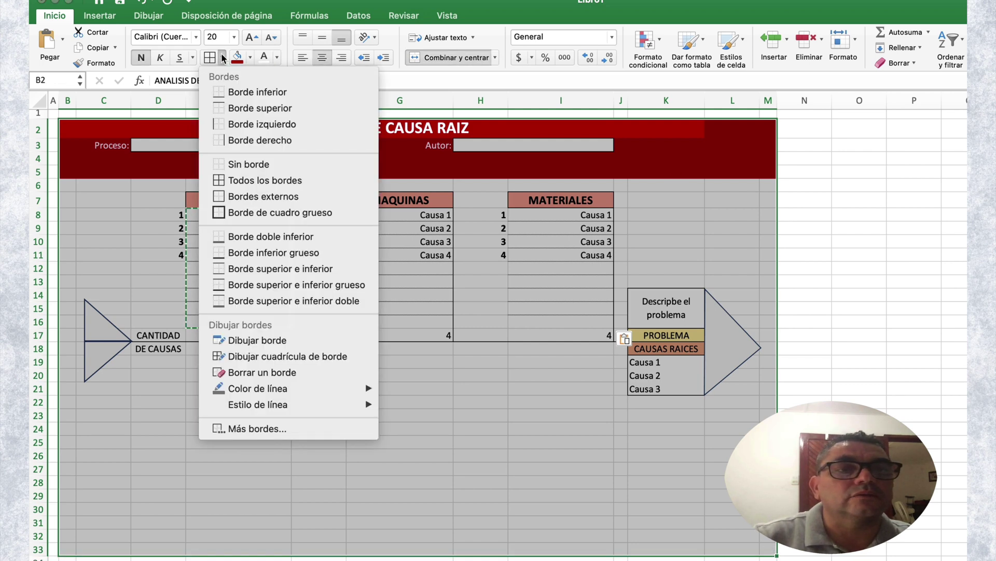
left_click(236, 151)
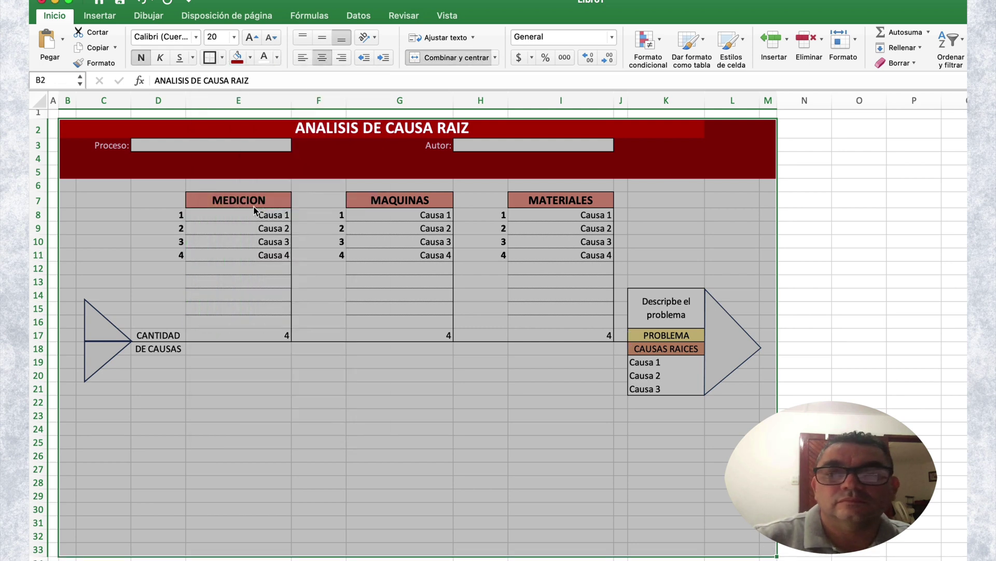
left_click(892, 297)
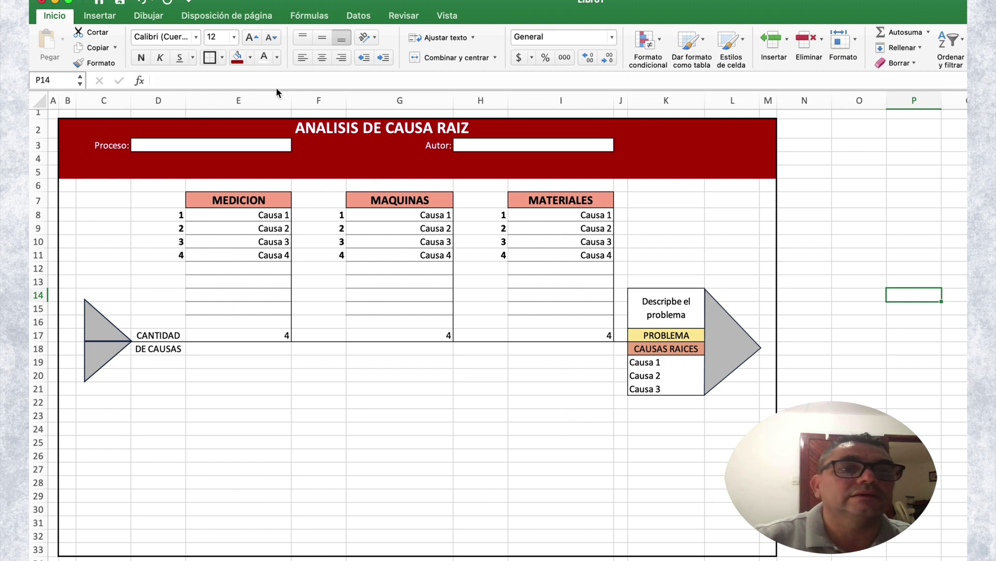
Step: Uncheck Líneas de división on the Vista tab to hide the gridlines
left_click(447, 20)
left_click(226, 57)
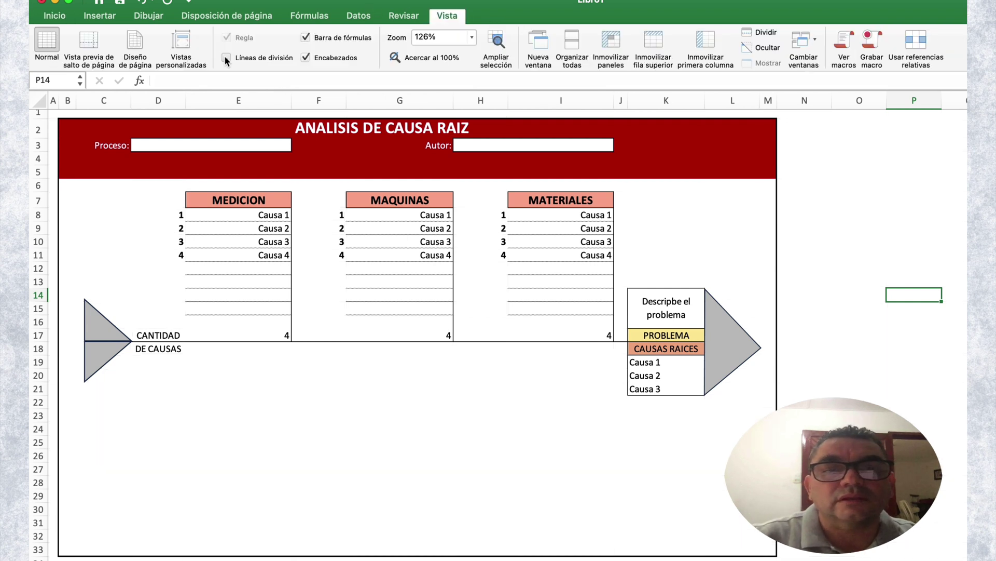